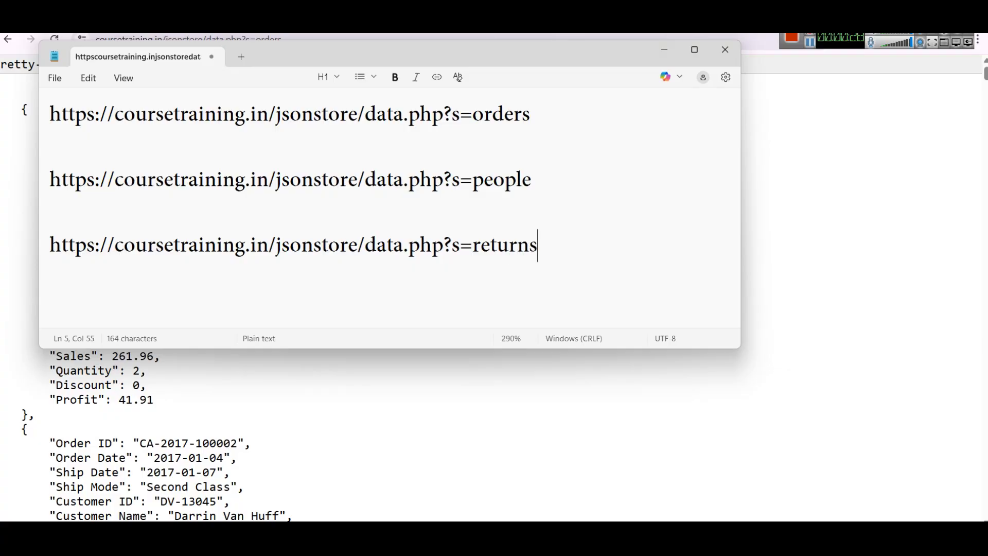
Add a new line below the returns address in the Notepad list, and look over the orders JSON in the browser.
key(Return)
click(909, 187)
scroll(281, 159, down, 5)
scroll(280, 155, up, 5)
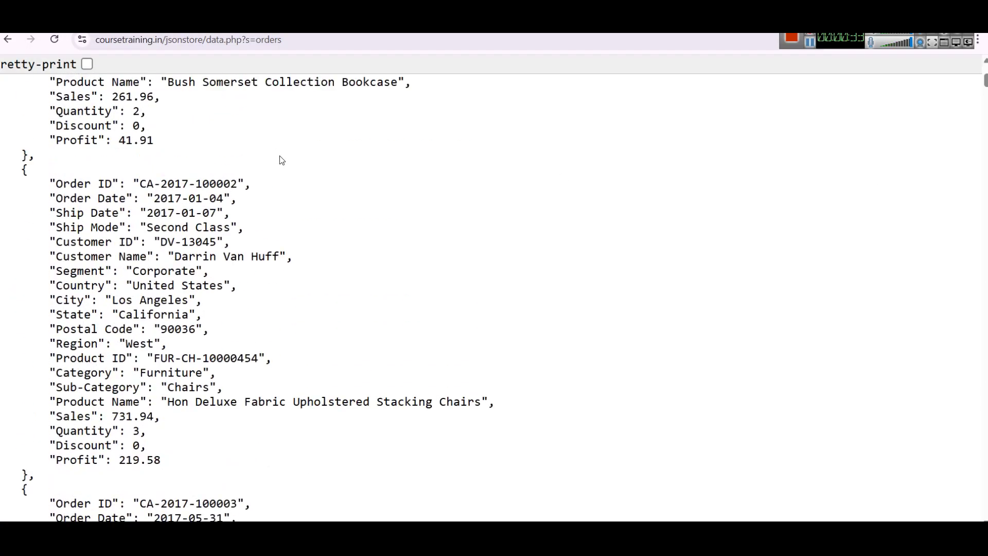
Load the people dataset by changing the s parameter in the address to people, and pretty-print its JSON.
double_click(262, 39)
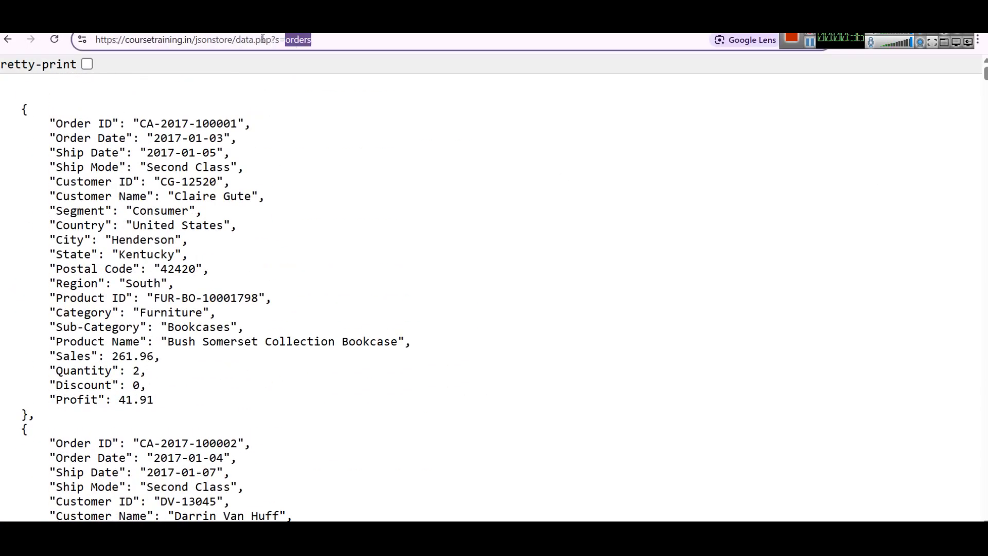
text(people)
key(Return)
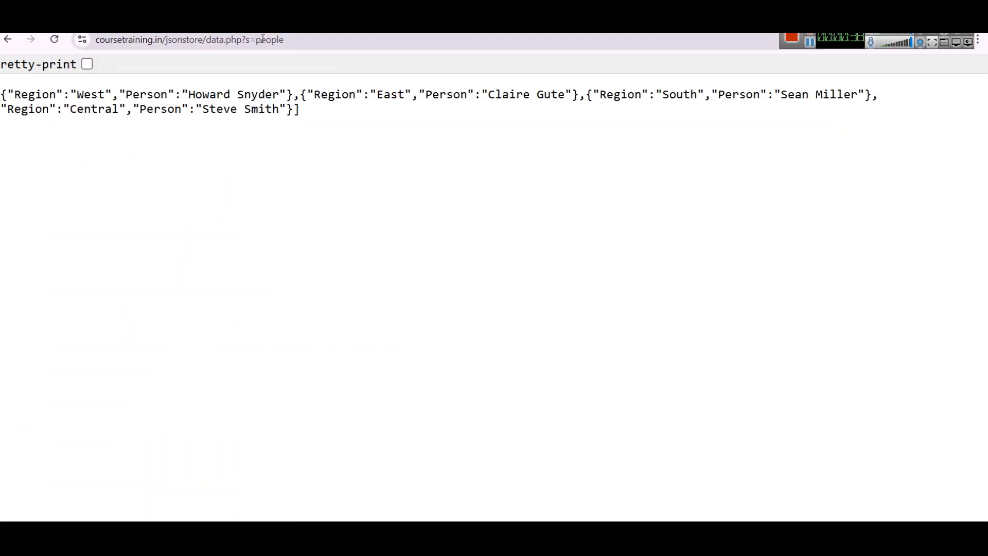
click(86, 64)
Load the returns dataset by changing the s parameter in the address to returns.
double_click(275, 47)
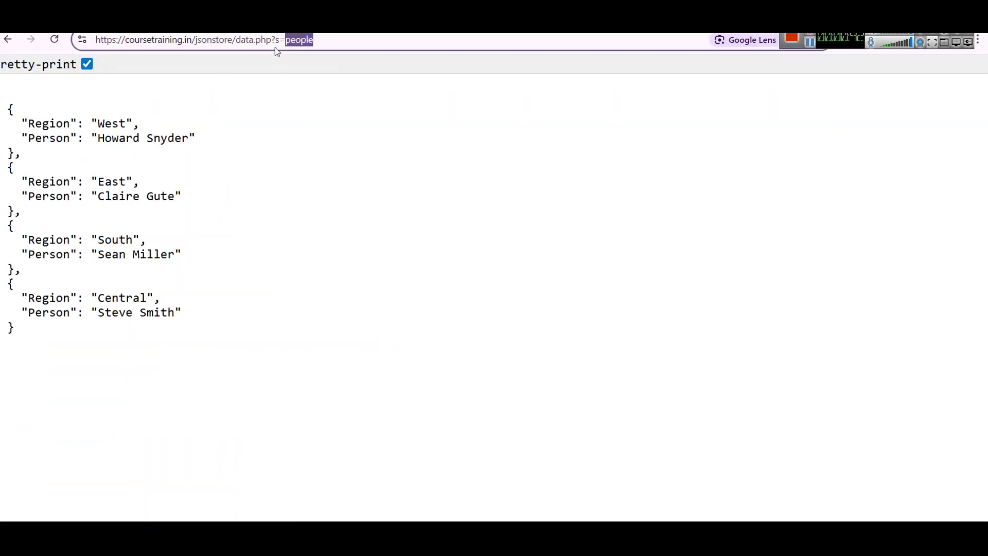
text(returns)
key(Return)
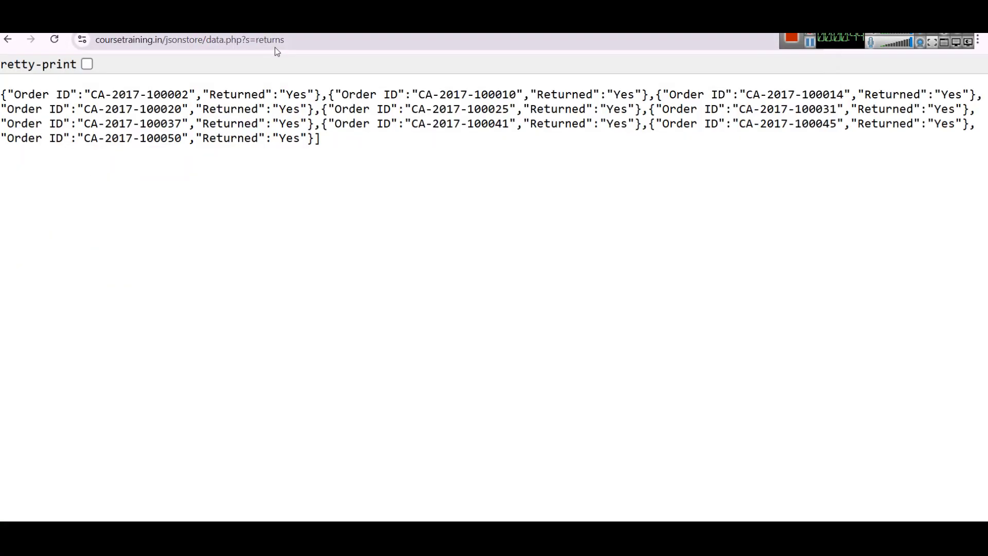
Switch to the cropproduction/api.php page and copy its full web address.
key(ctrl+Tab)
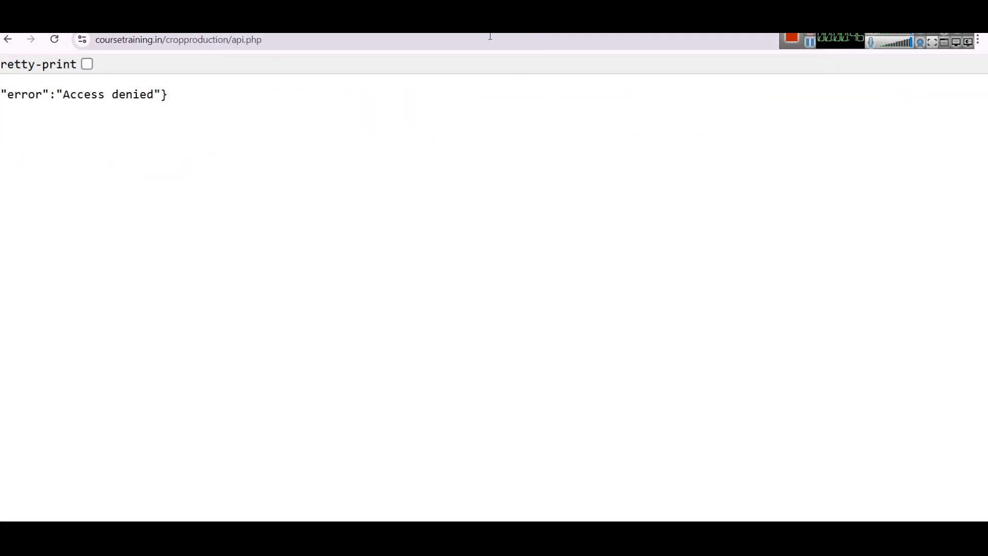
click(331, 45)
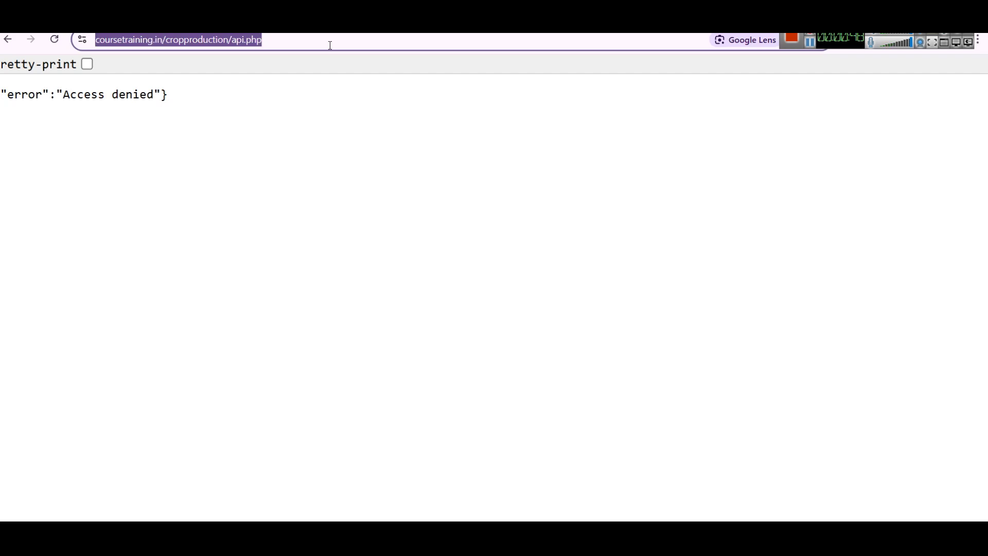
key(Escape)
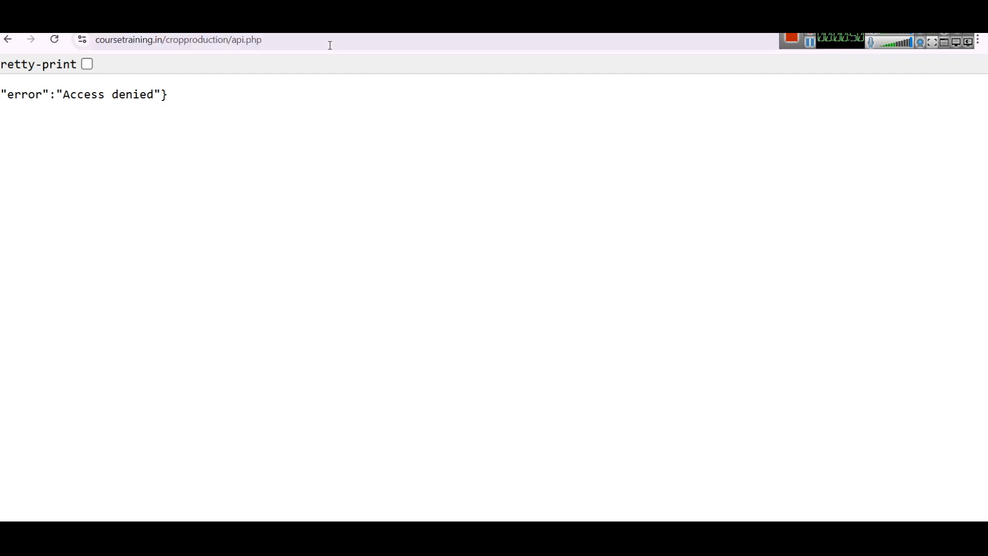
click(331, 46)
key(ctrl+c)
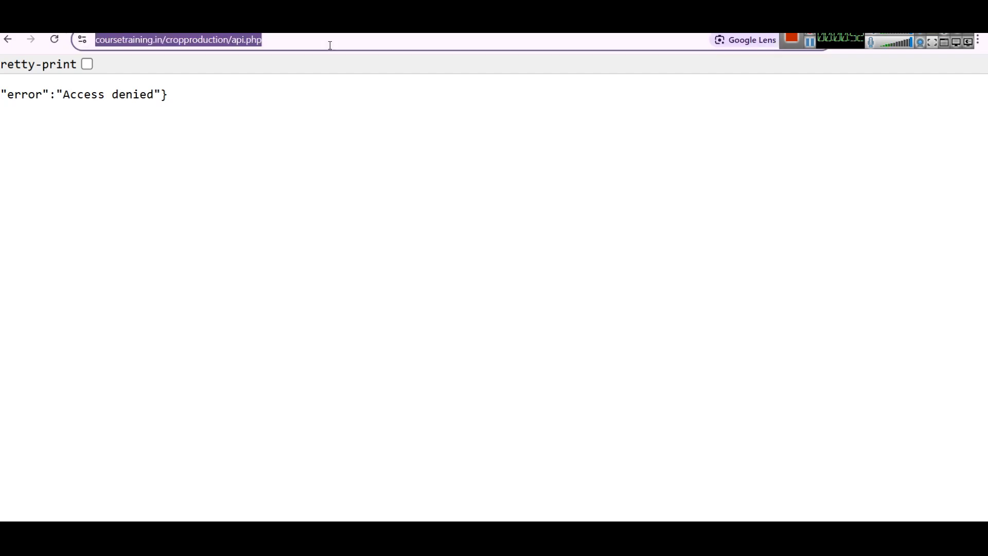
Make the Notepad window taller and paste the crop production API address below the returns address, leaving a blank line between them.
mouse_move(361, 538)
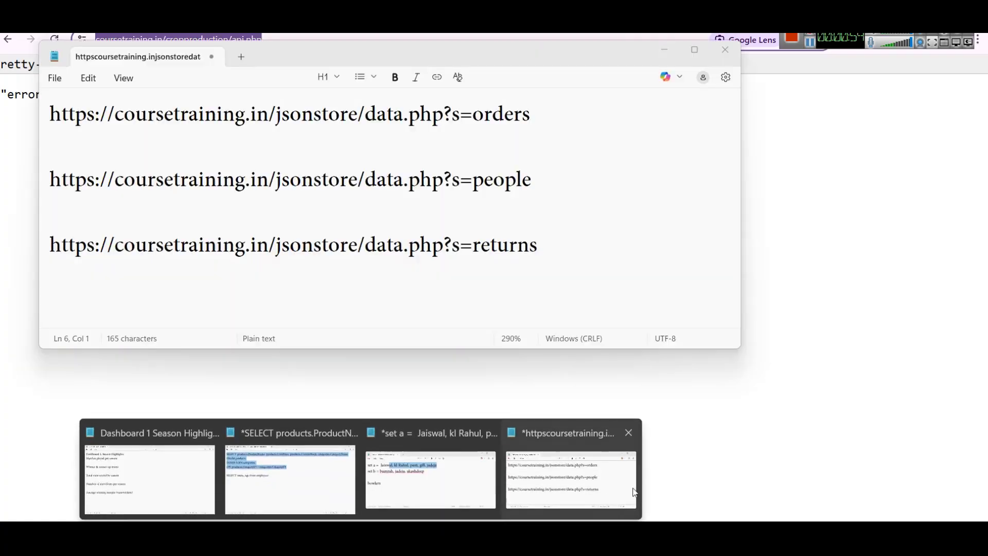
click(634, 492)
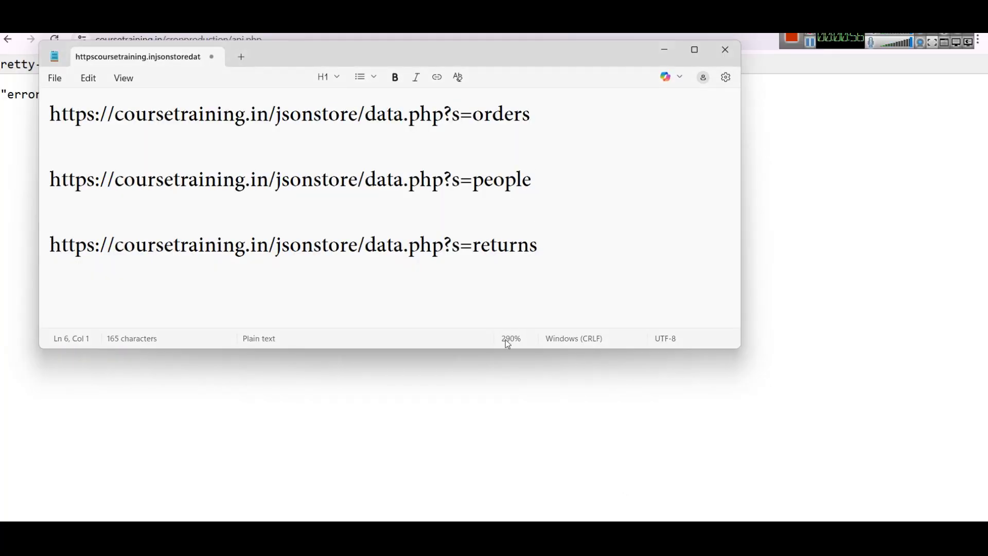
drag(510, 348, 478, 446)
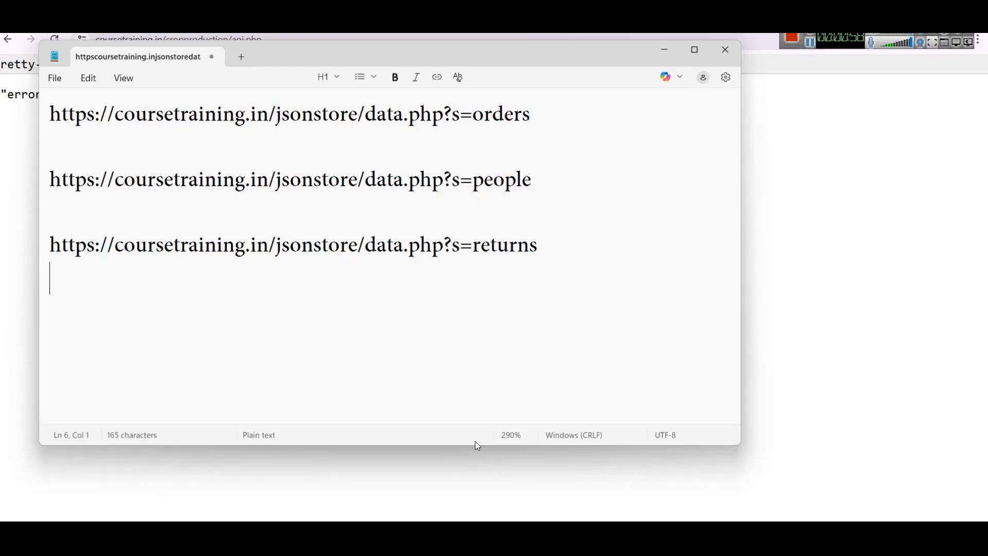
key(Return)
key(ctrl+v)
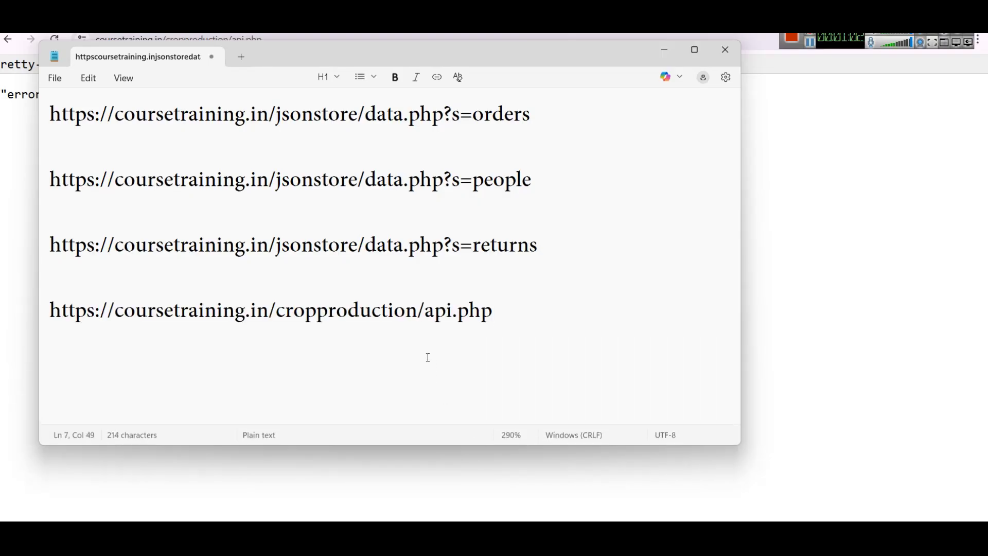
Return to the crop production API page in the browser and pretty-print its response.
click(895, 34)
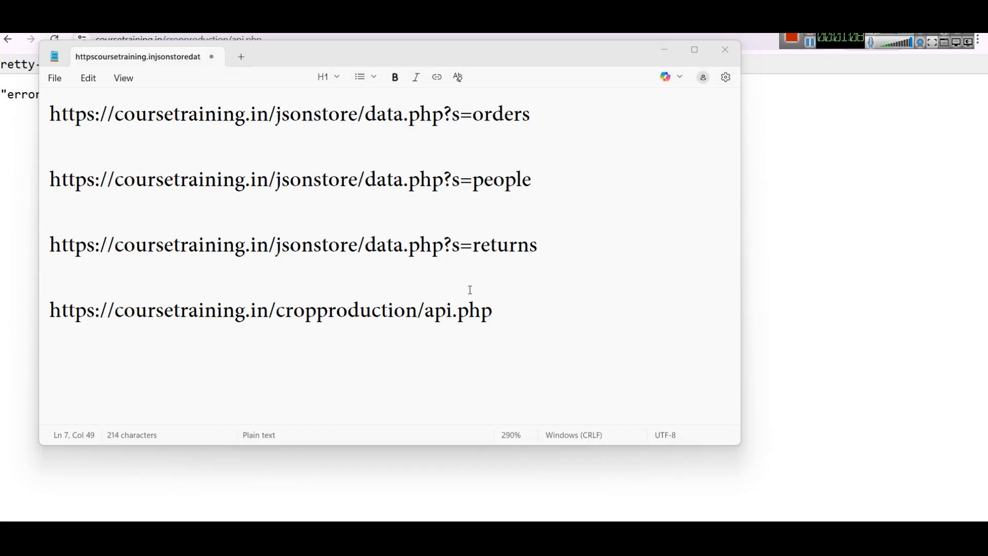
click(782, 175)
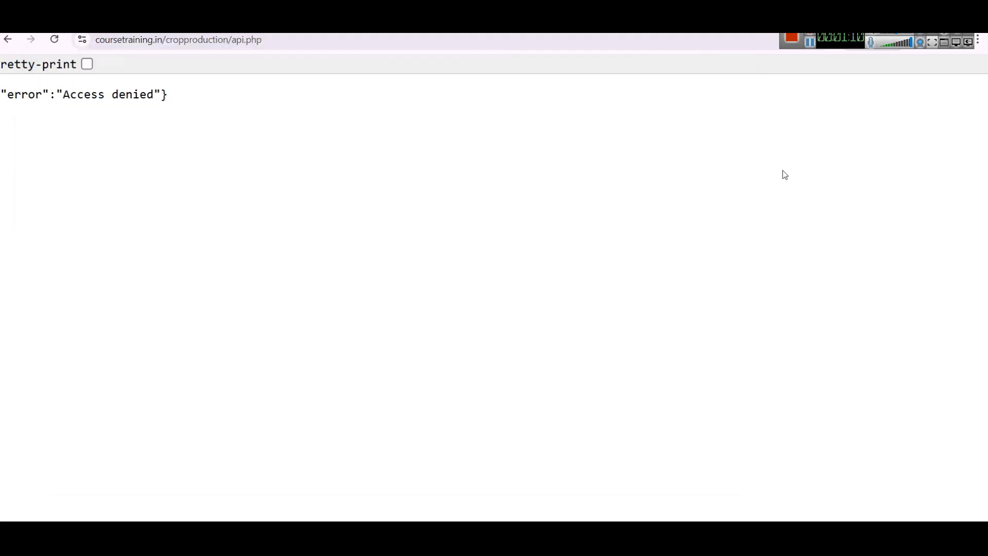
click(86, 65)
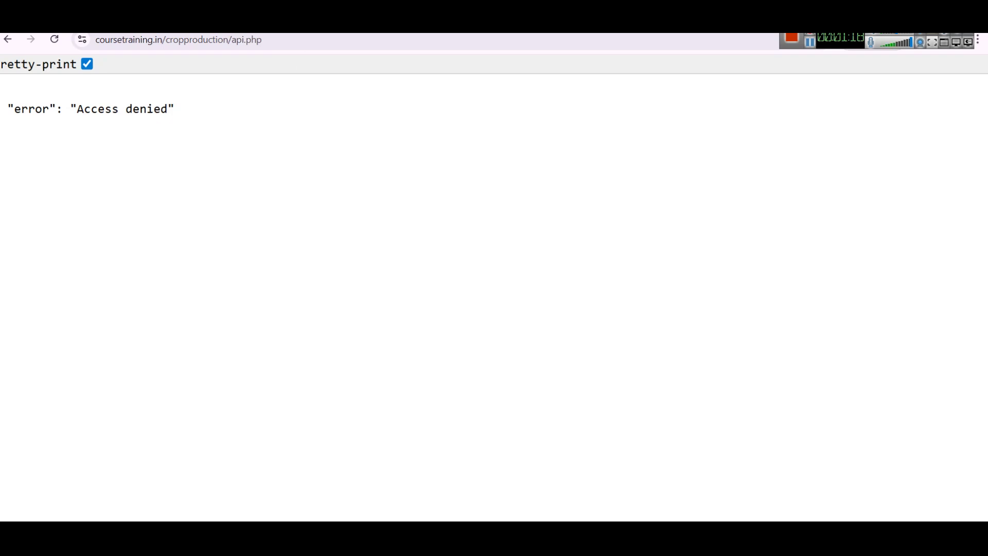
Open the api.php source code in the file editor and examine the access check and the start of the $data array.
key(ctrl+Tab)
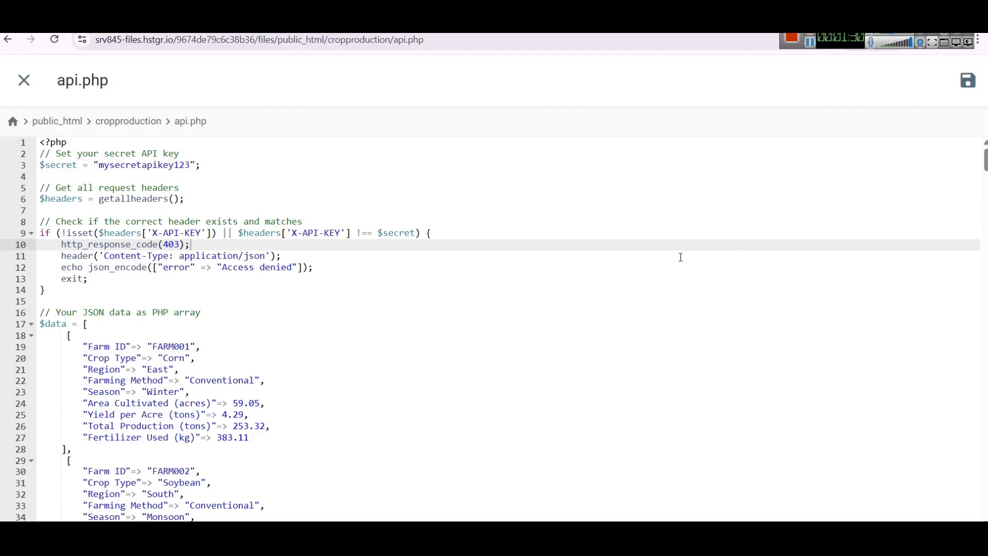
scroll(254, 210, down, 2)
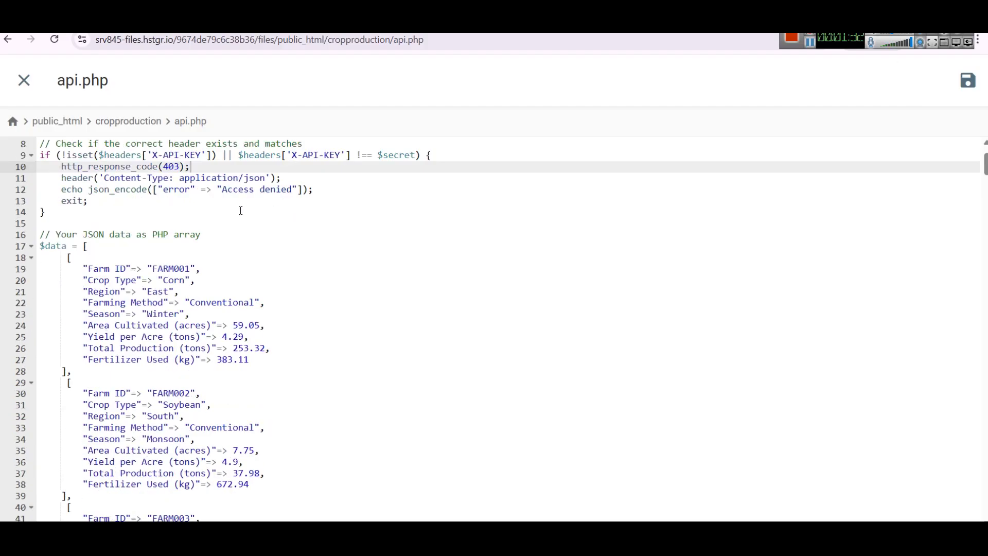
scroll(214, 249, down, 1)
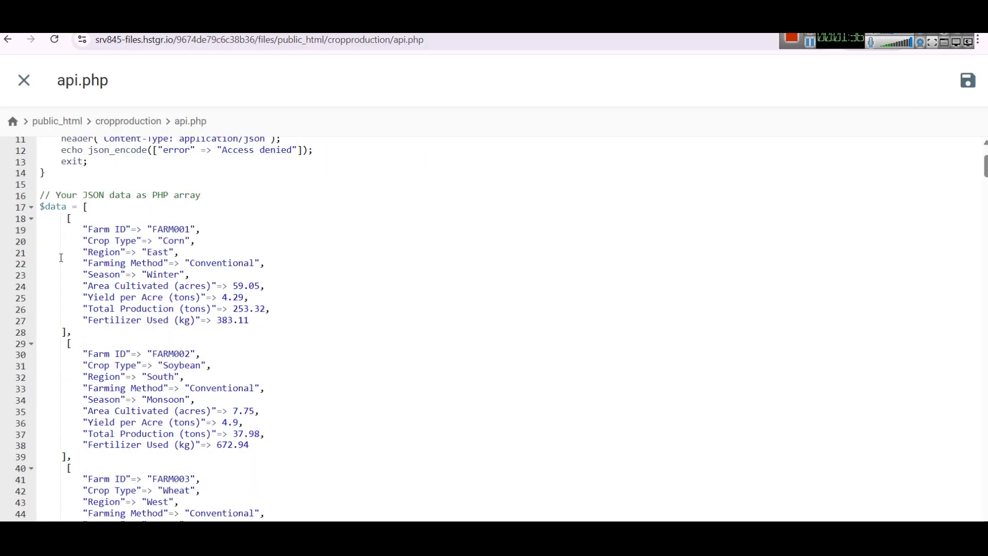
drag(39, 207, 71, 206)
click(109, 232)
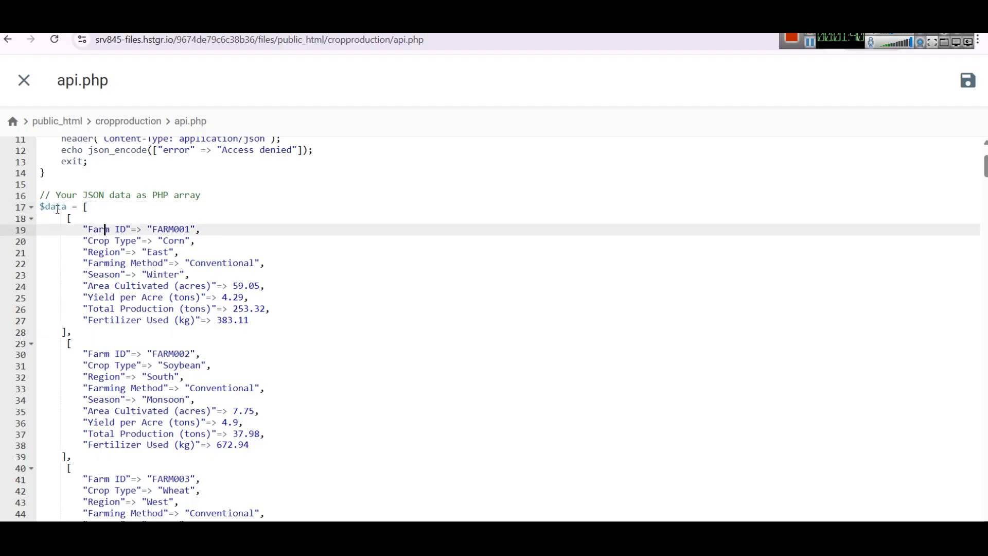
double_click(57, 207)
click(111, 212)
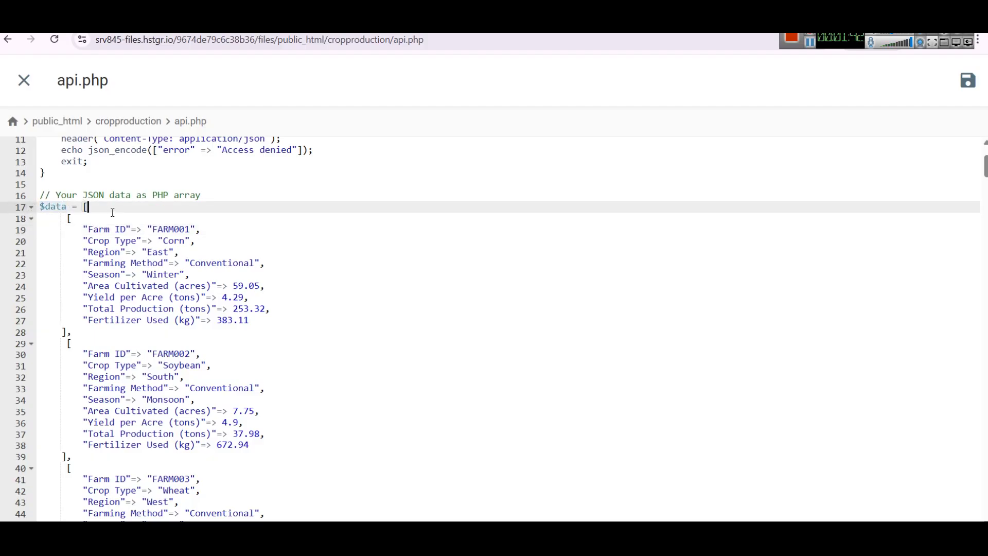
Write the example VAR data = [] in a new Notepad document, and close it without saving.
key(super+r)
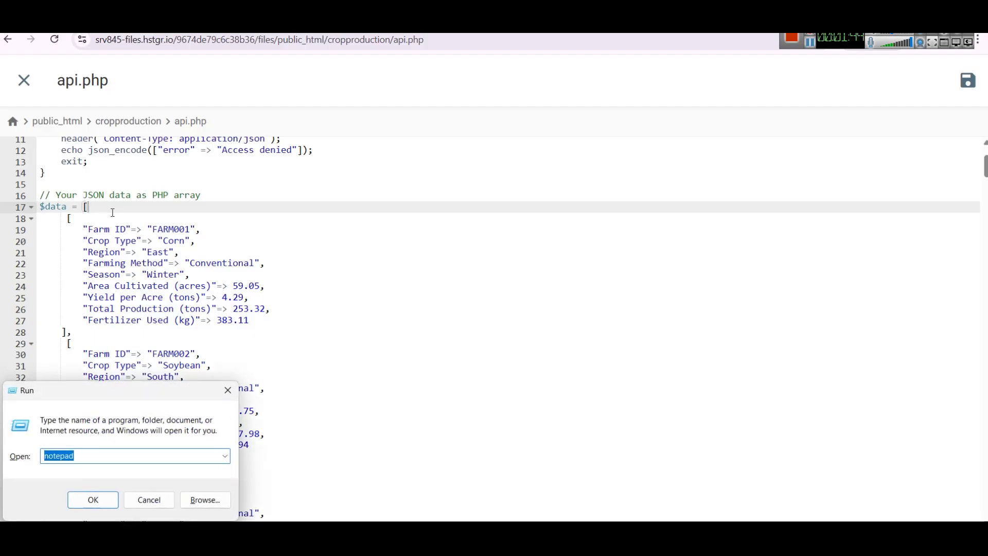
key(Return)
text(VAR )
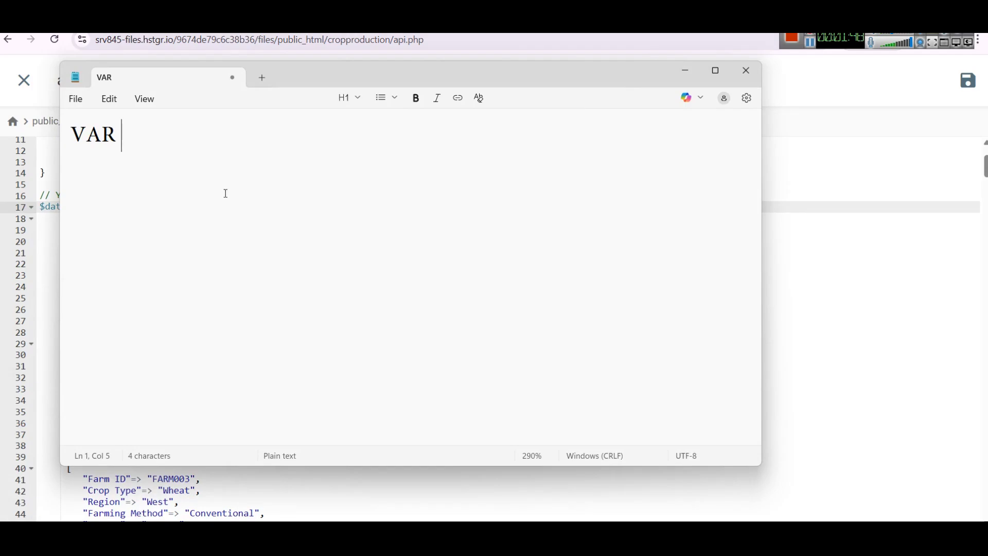
text(date =)
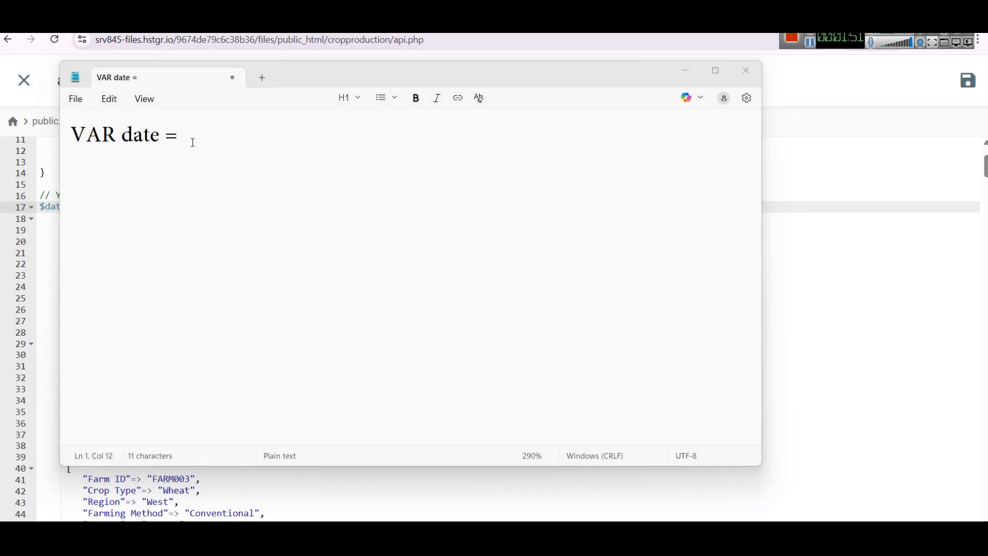
click(160, 135)
key(BackSpace)
text(a)
key(Right)
key(Right)
text([])
key(Left)
key(End)
click(736, 79)
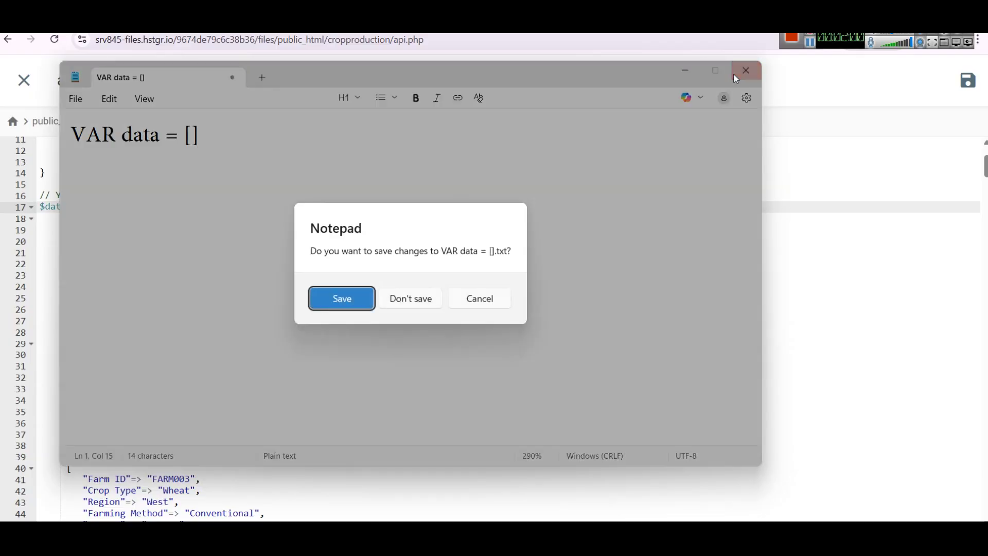
click(425, 296)
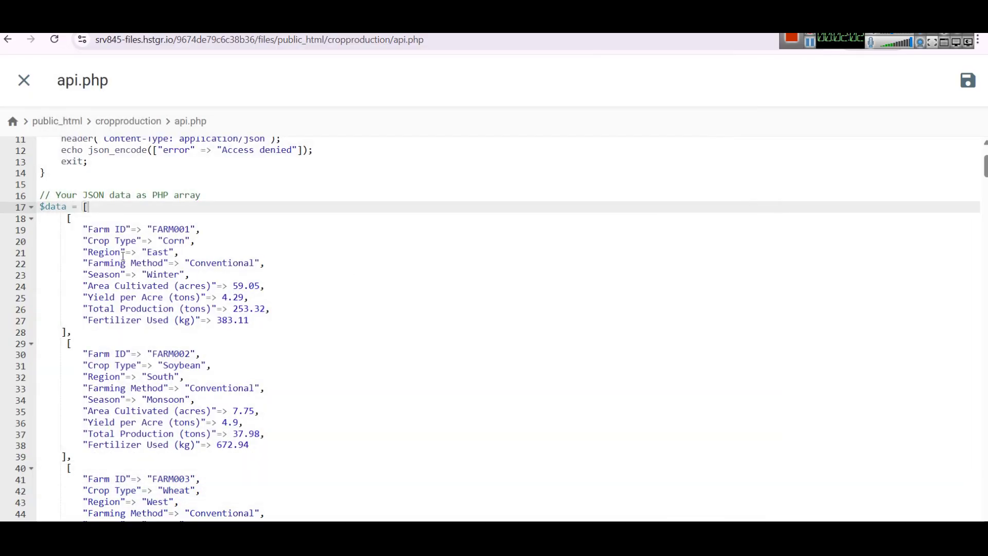
Examine the remaining farm records and the JSON response header at the end of api.php.
scroll(73, 230, down, 20)
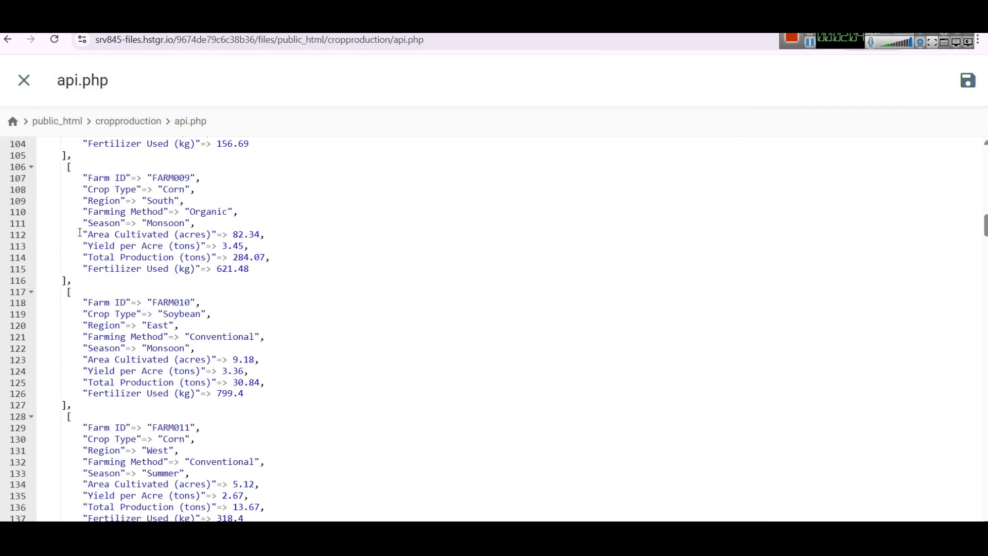
drag(985, 241, 985, 505)
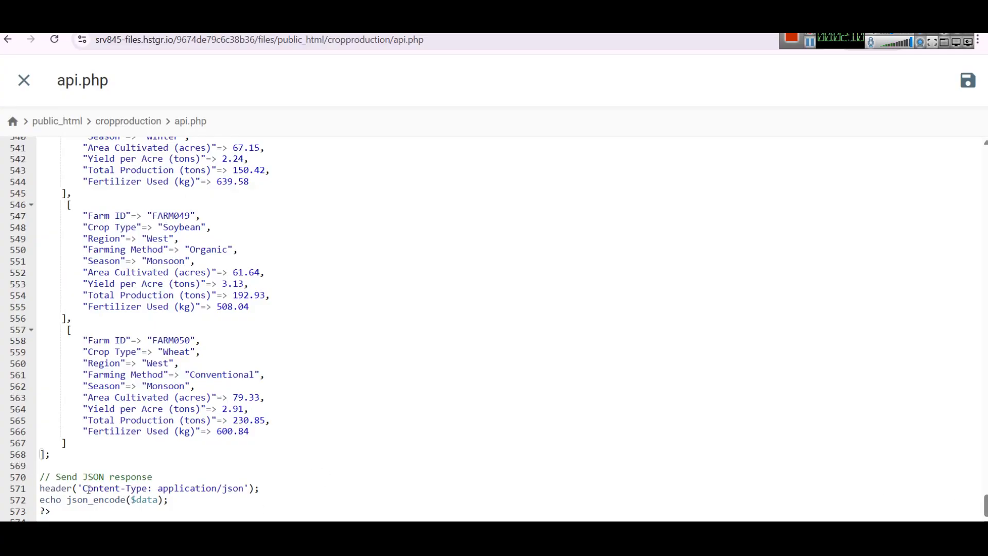
click(233, 488)
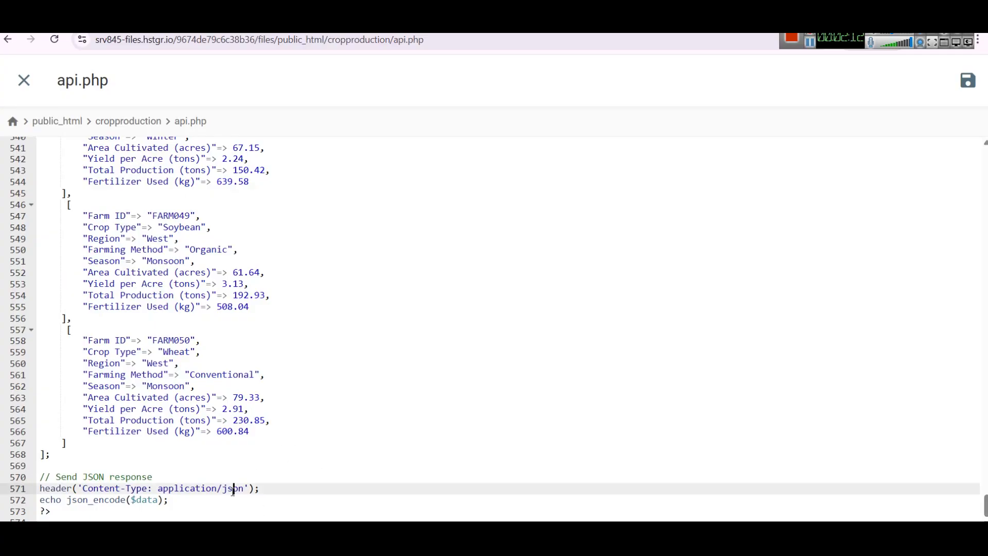
double_click(230, 489)
Go back to the start of api.php and examine the X-API-KEY header check and its error response.
scroll(252, 356, up, 2)
scroll(252, 356, up, 20)
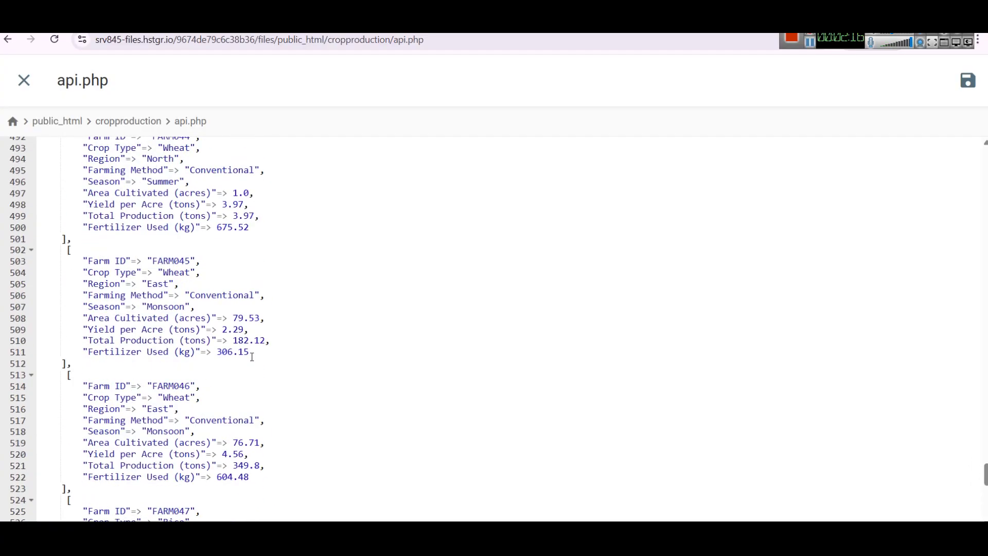
scroll(252, 356, up, 20)
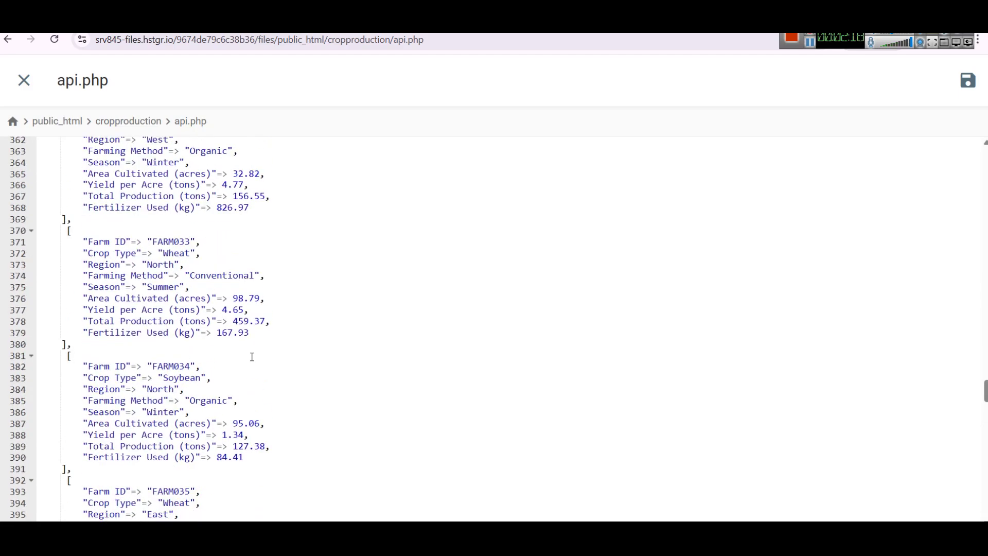
scroll(304, 240, up, 20)
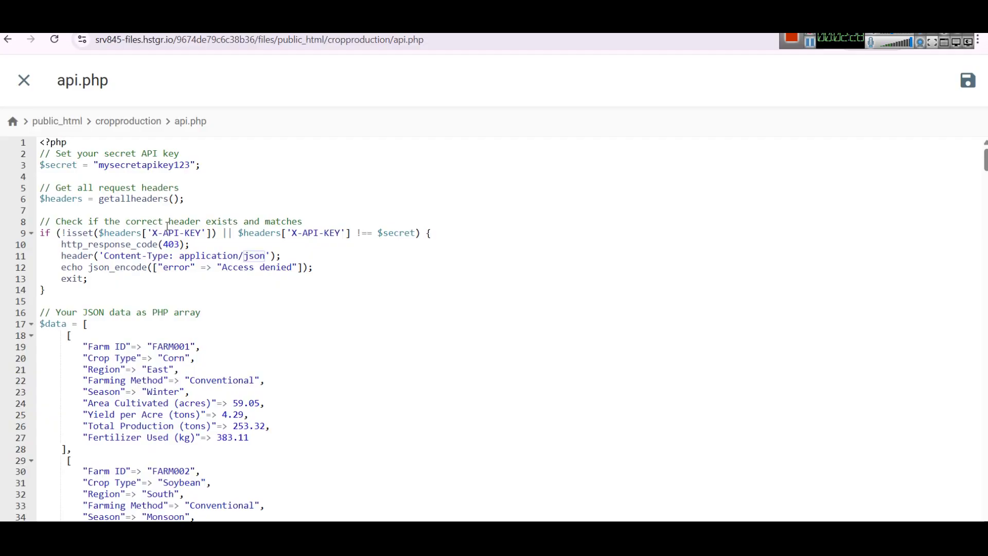
double_click(164, 269)
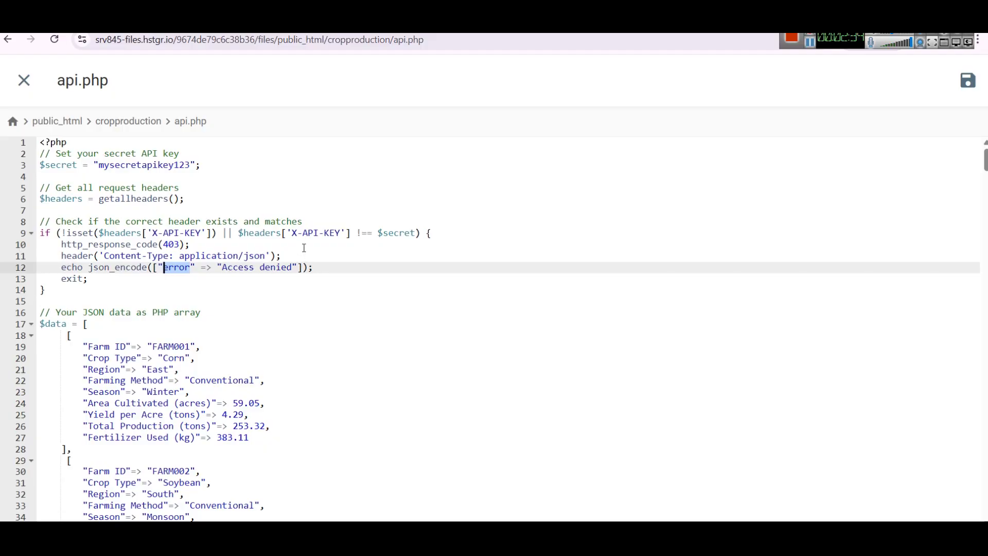
Return to the crop production API page, copy its address and reload it without an API key header.
key(ctrl+Tab)
click(278, 41)
key(ctrl+c)
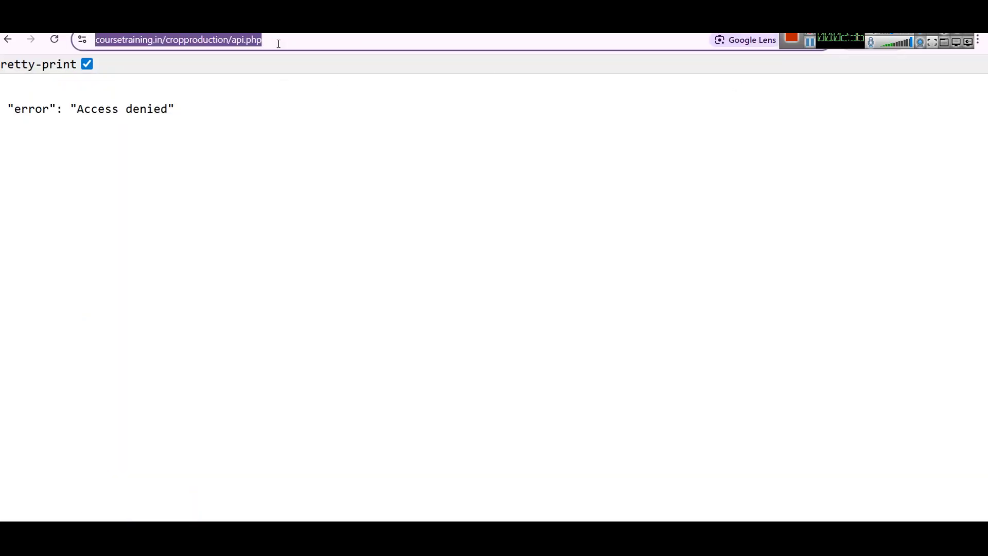
key(Return)
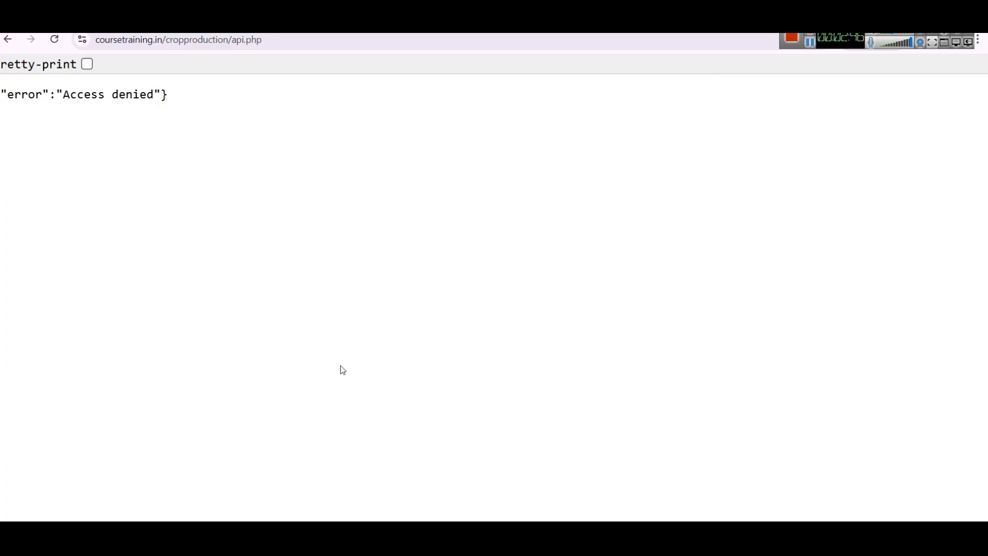
Open Power BI Desktop, dismiss its start screen, and expand the ribbon in the blank report.
key(super)
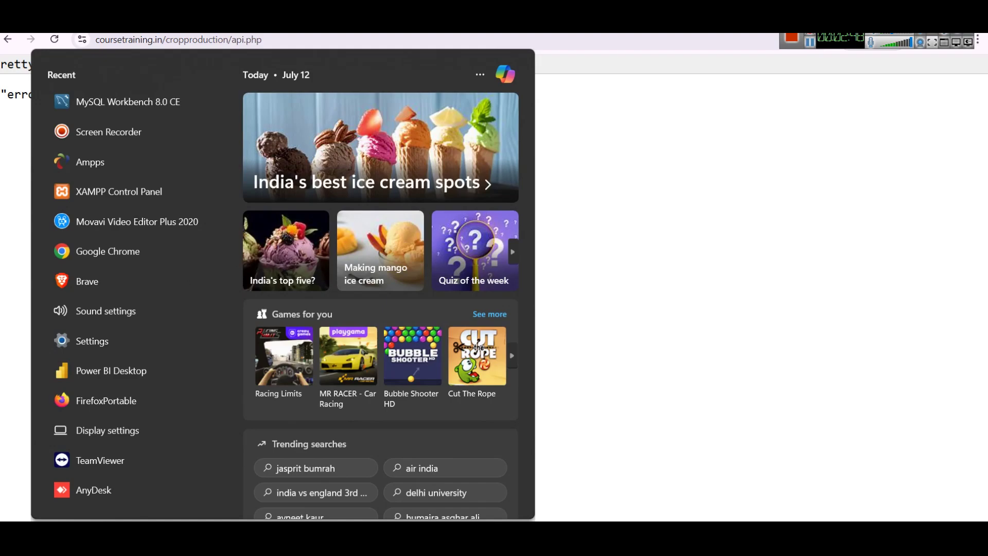
text(power bi)
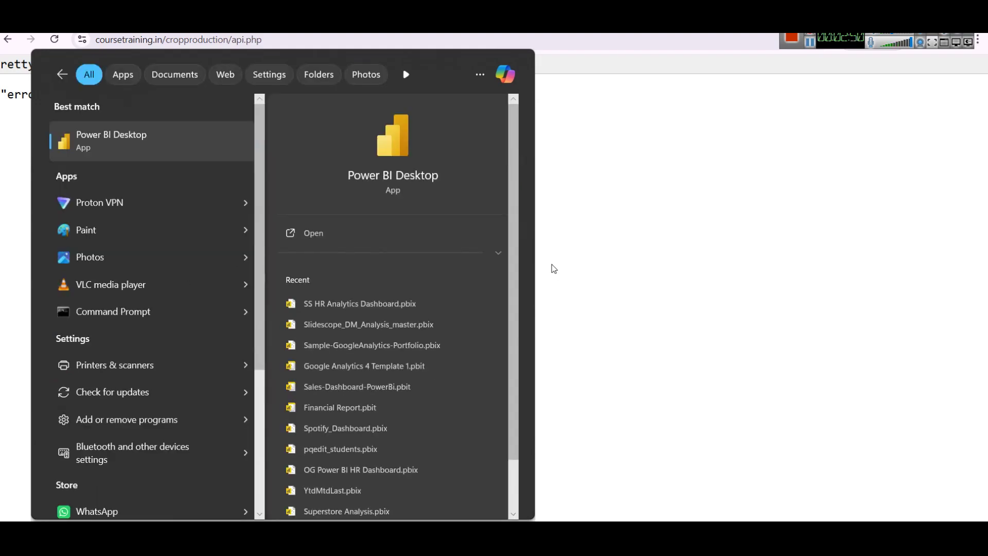
click(498, 253)
click(403, 235)
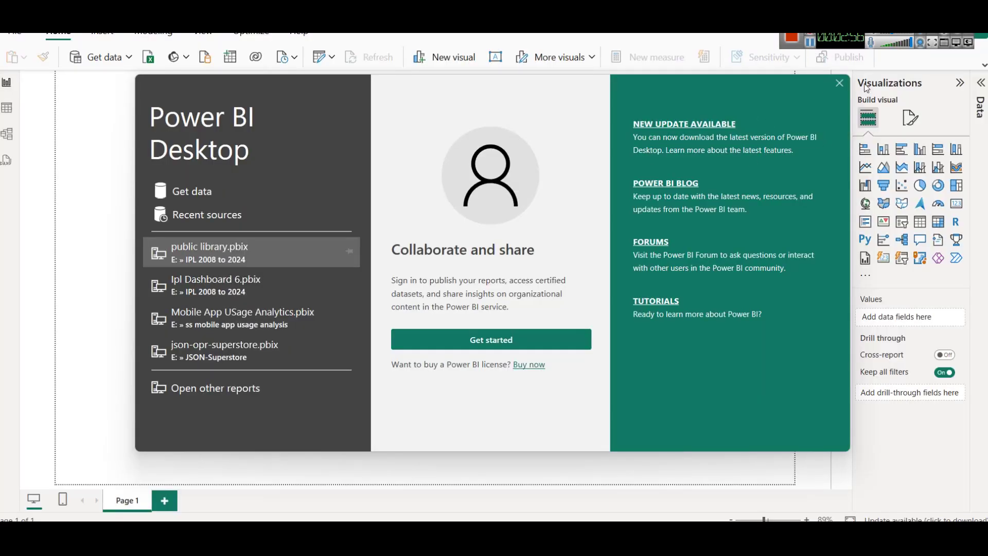
click(840, 83)
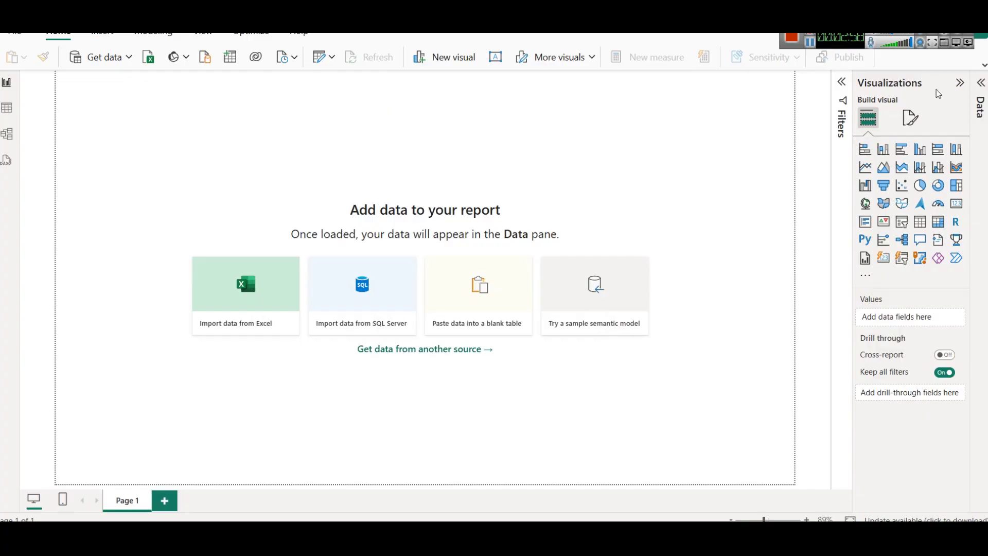
click(982, 84)
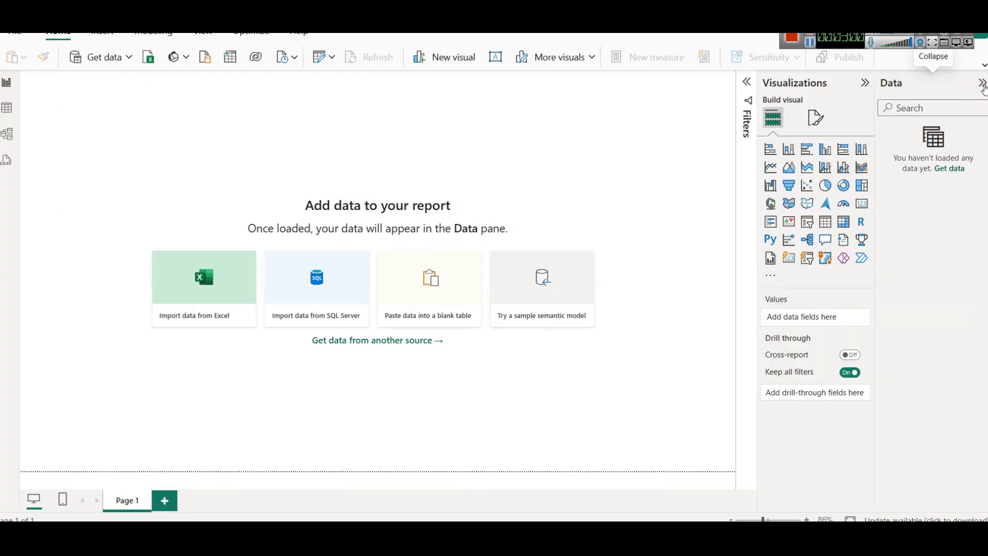
click(983, 83)
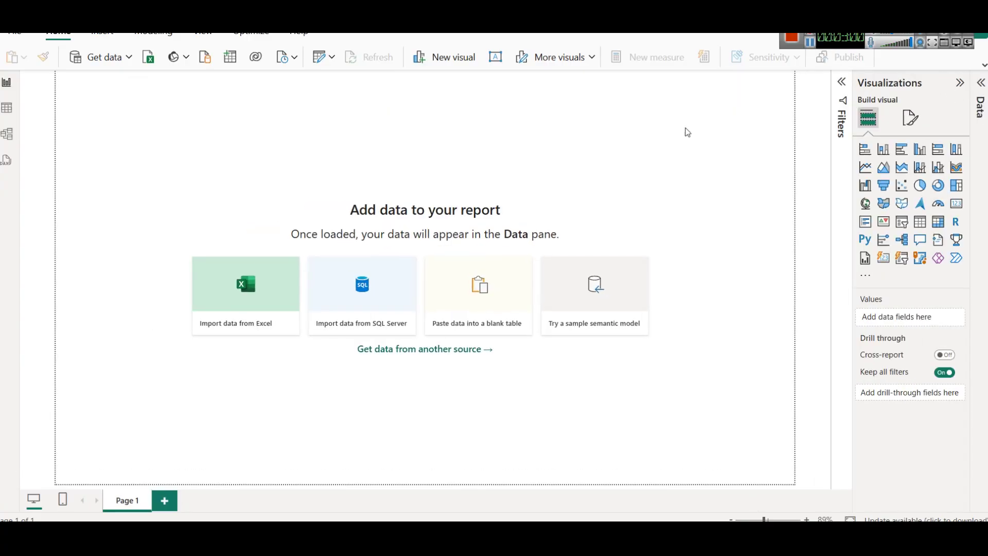
click(984, 65)
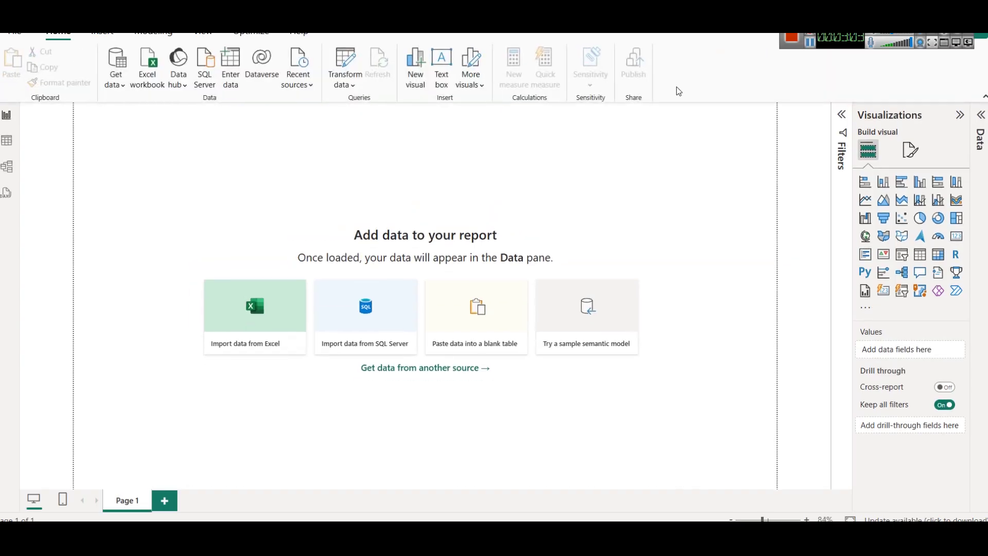
click(111, 86)
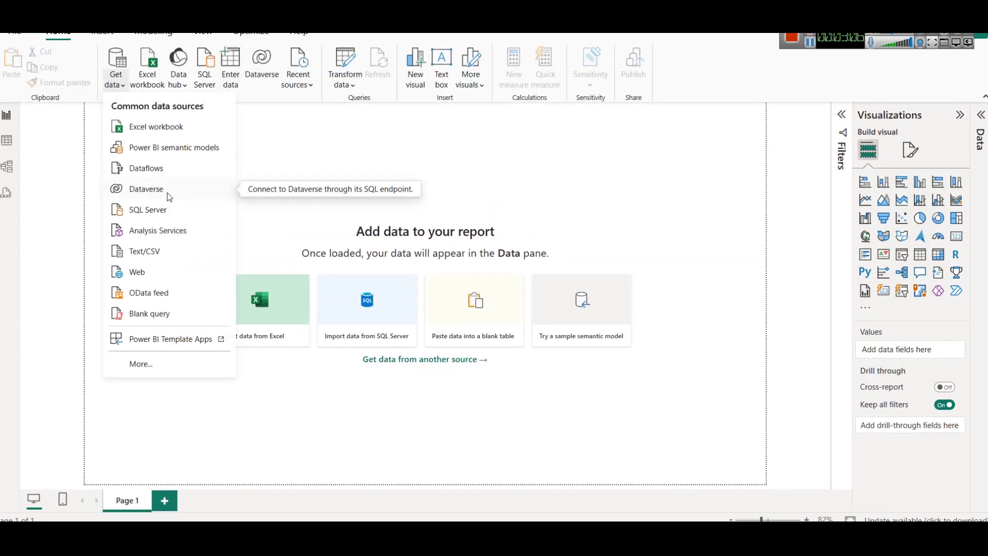
click(168, 268)
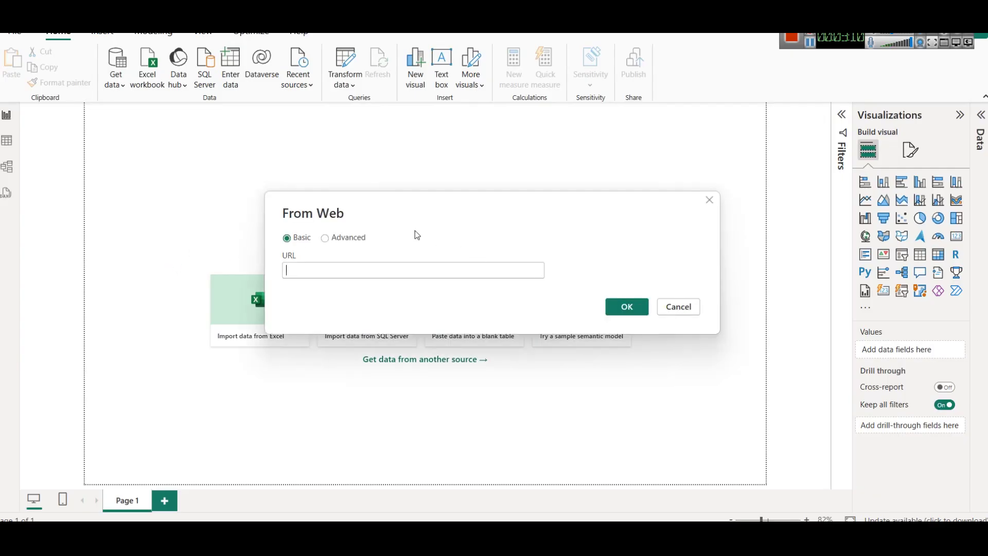
click(335, 276)
key(ctrl+v)
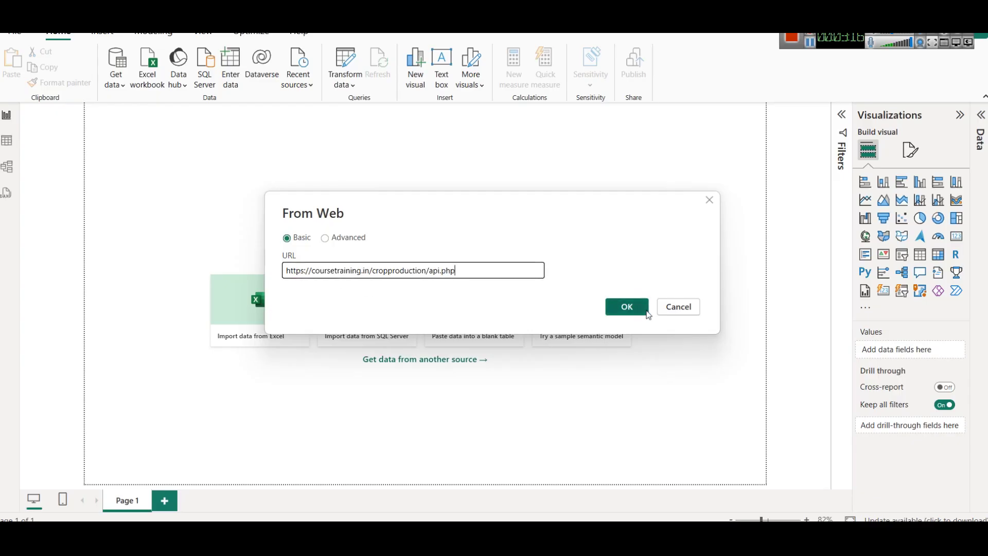
key(ctrl+a)
key(ctrl+c)
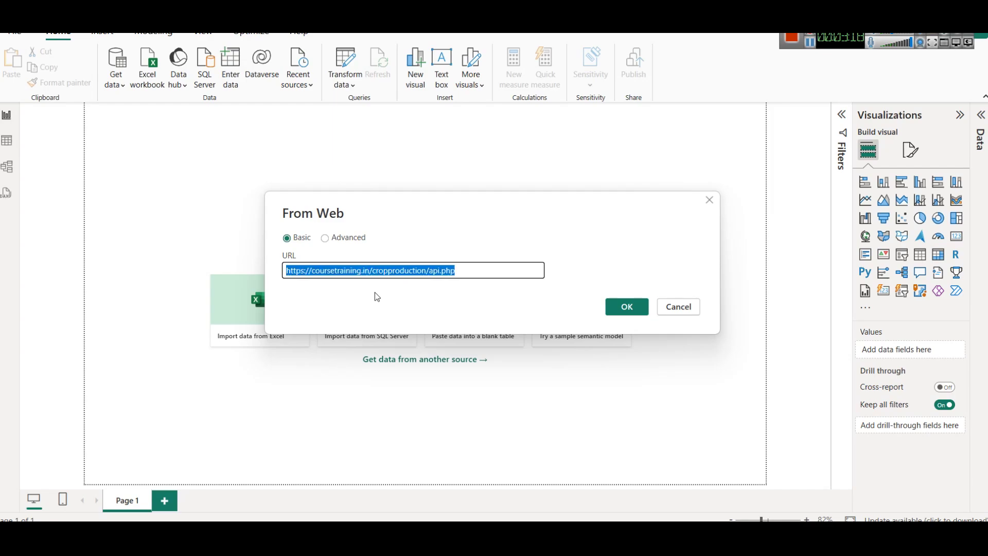
key(BackSpace)
click(352, 240)
drag(445, 214, 467, 150)
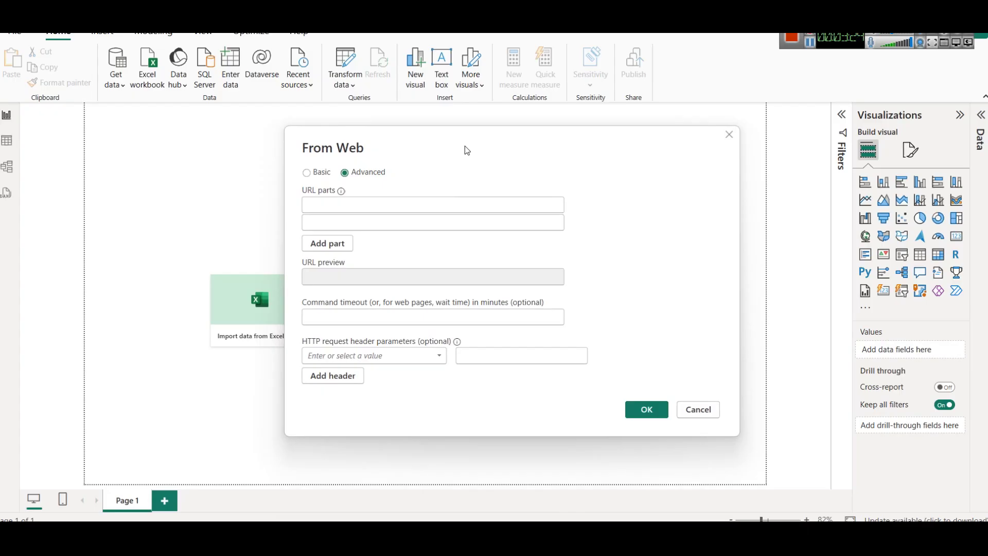
click(424, 206)
key(ctrl+v)
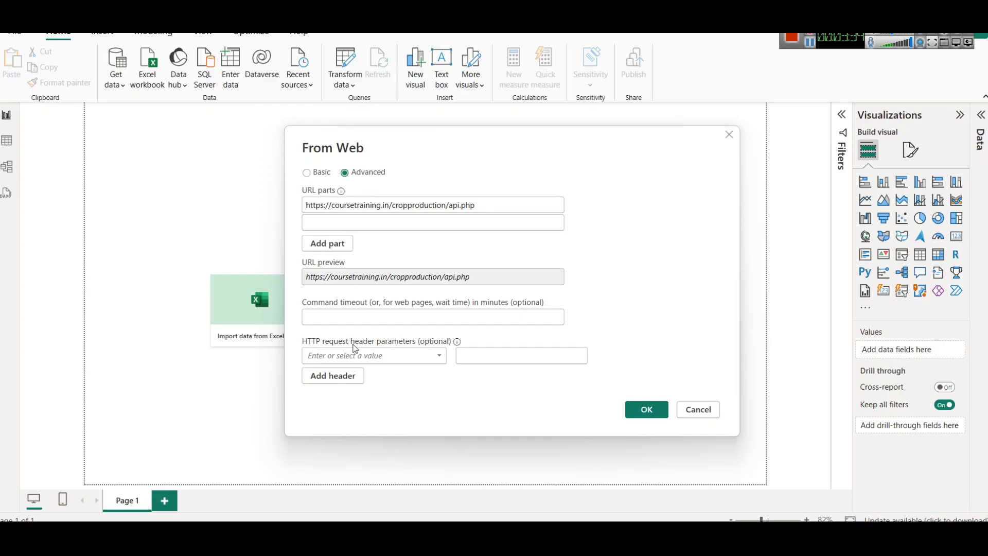
Copy the secret API key from api.php in Chrome and paste it as the HTTP request header value in Power BI's web import.
mouse_move(456, 342)
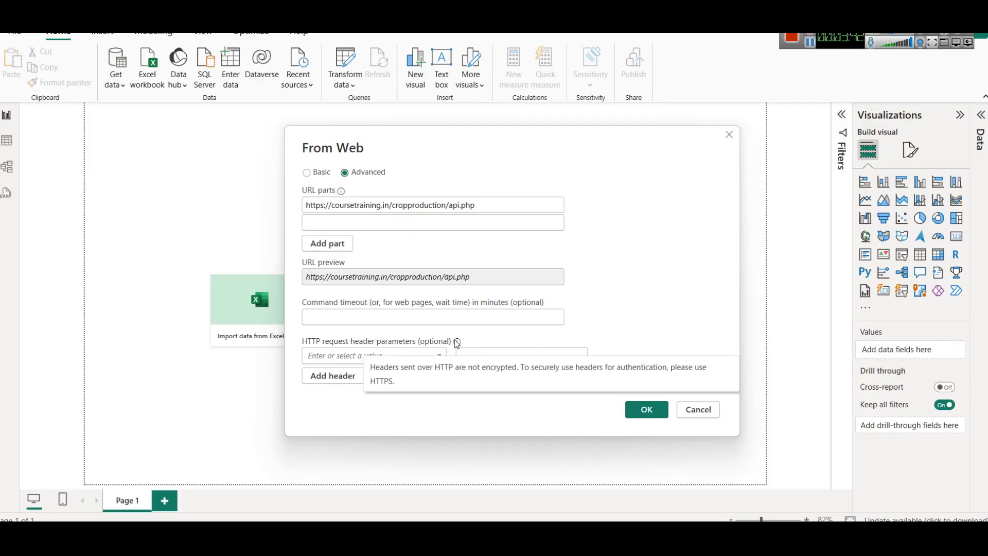
click(338, 360)
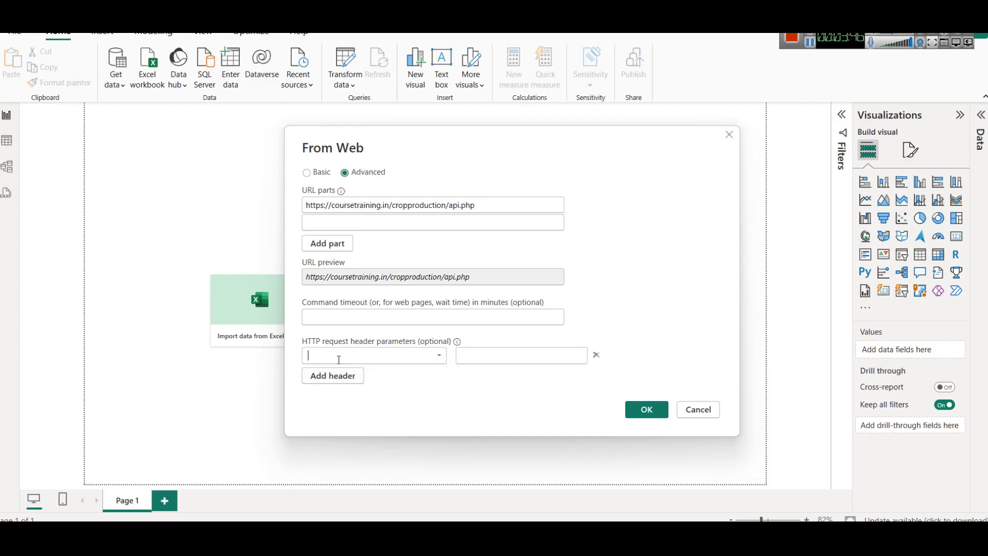
click(472, 355)
mouse_move(304, 521)
click(271, 487)
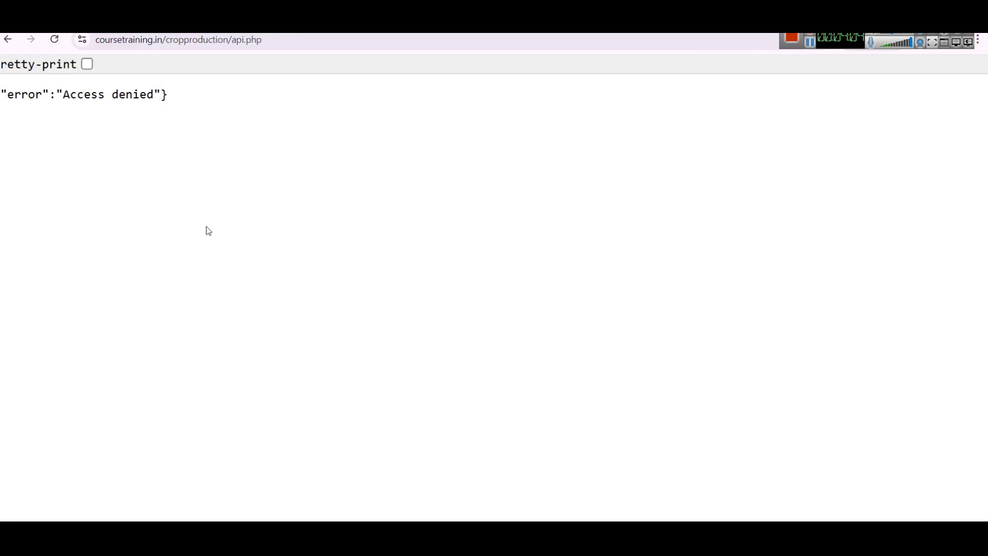
key(ctrl+Tab)
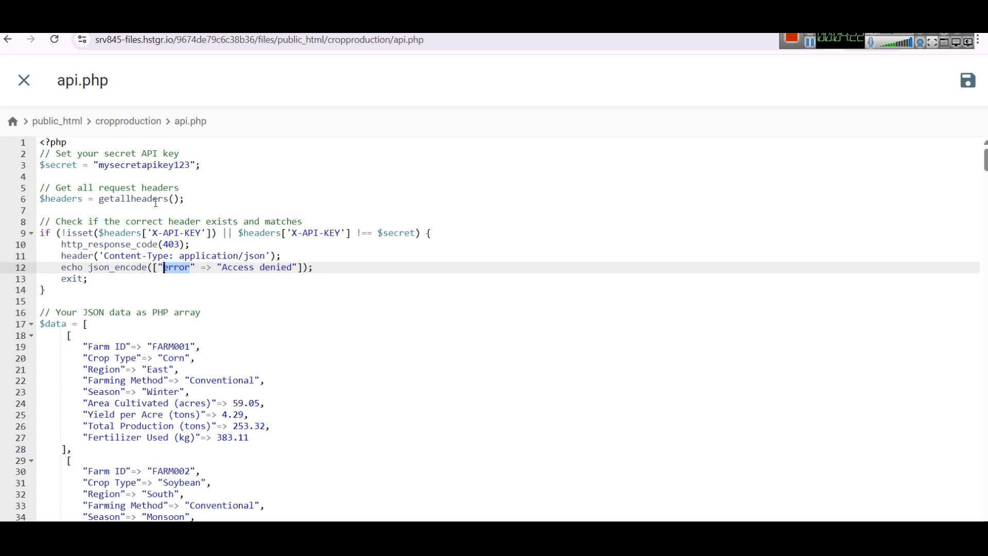
double_click(122, 164)
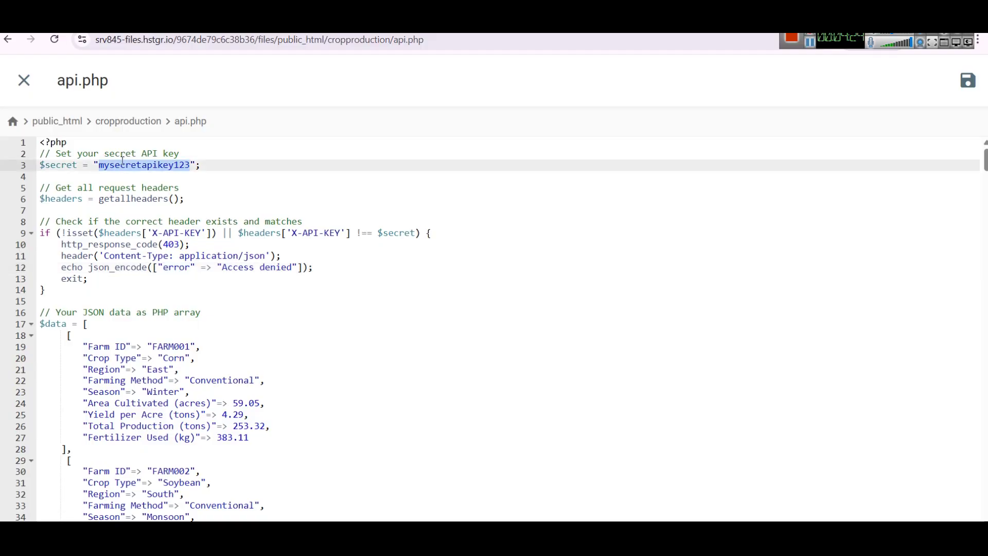
key(ctrl+c)
key(alt+Tab)
click(491, 356)
key(ctrl+v)
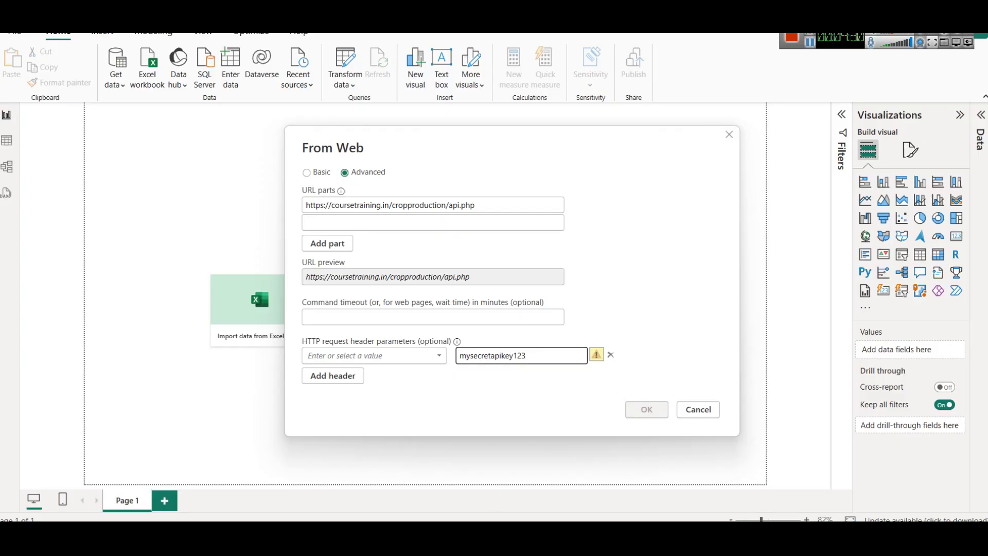
Copy the header name X-API-KEY from the check in api.php and enter it as the HTTP request header name in Power BI.
click(327, 479)
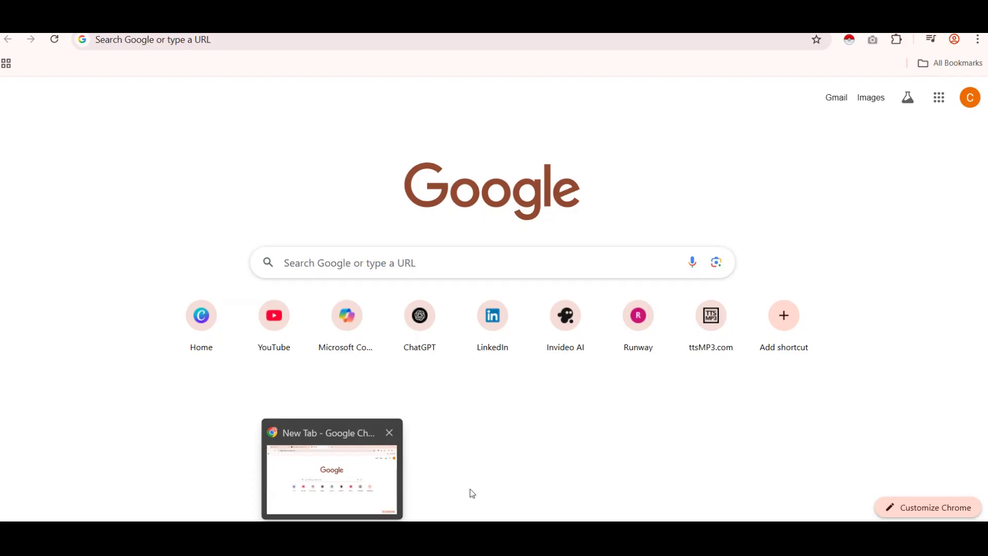
click(267, 473)
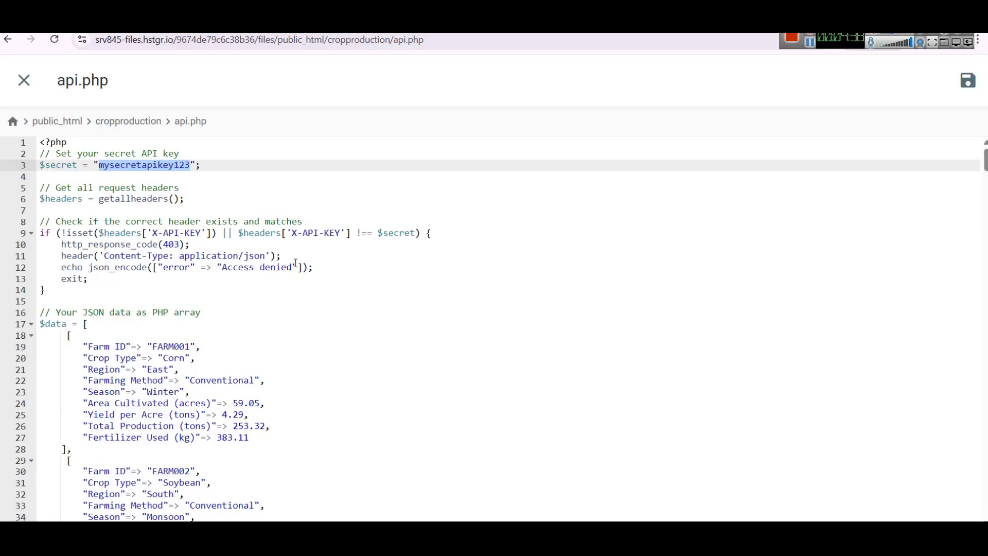
drag(292, 232, 342, 233)
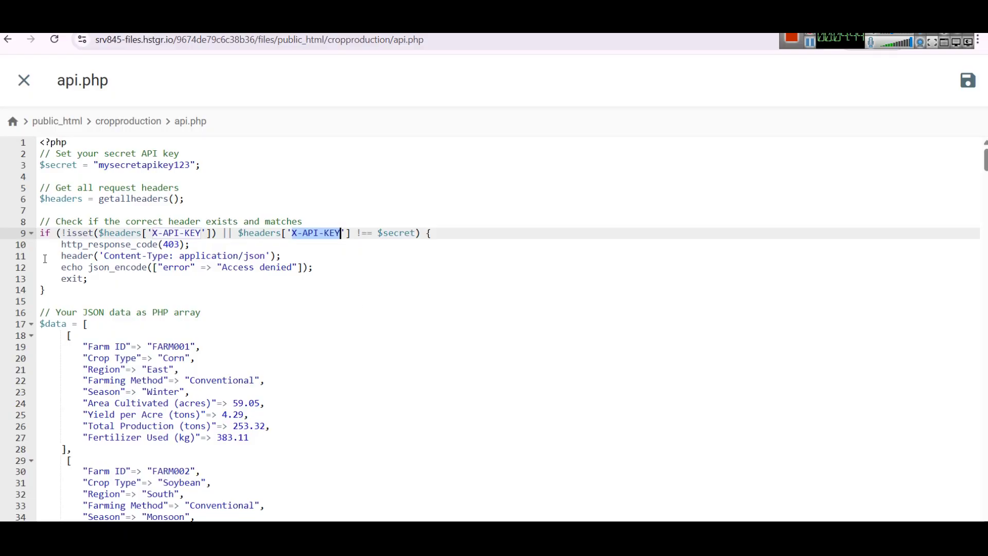
double_click(65, 254)
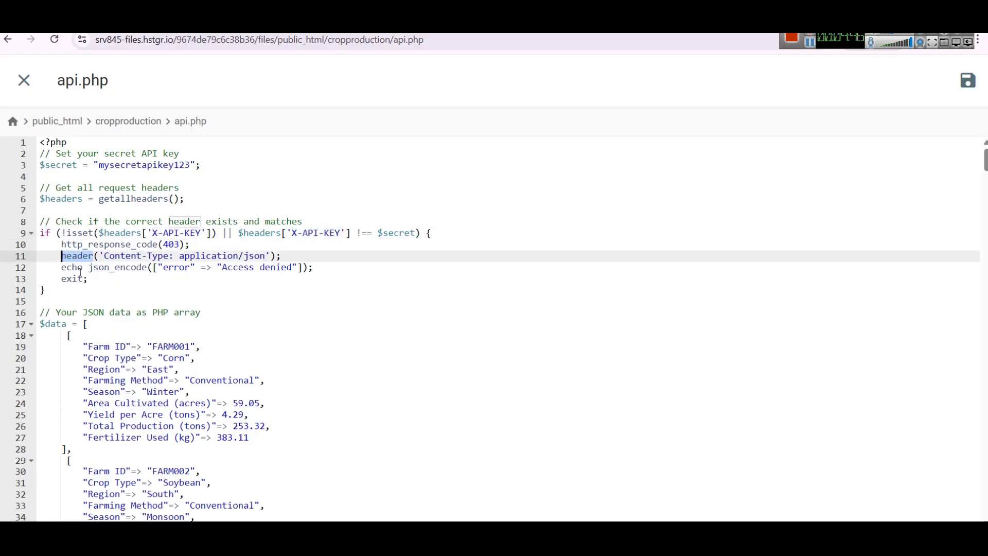
click(101, 256)
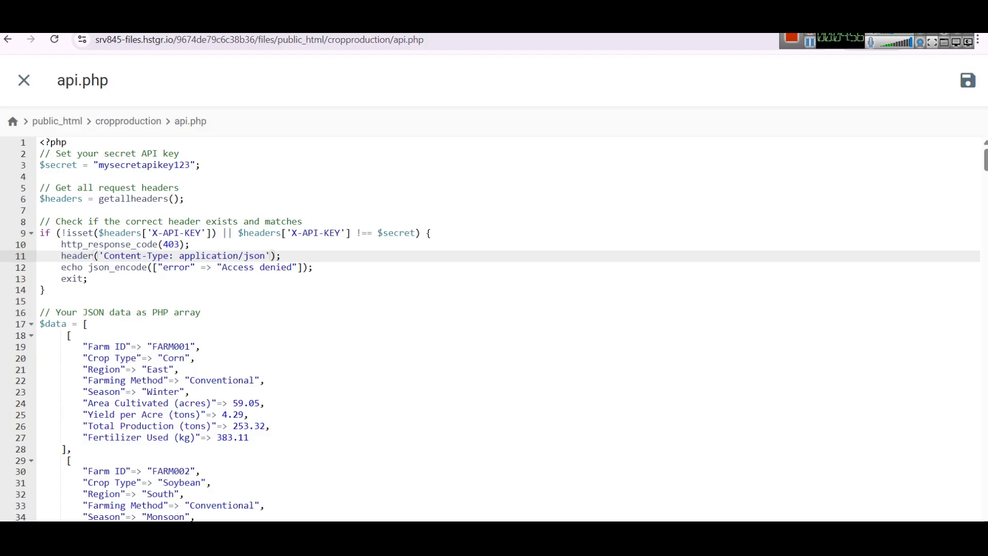
key(alt+Tab)
click(355, 356)
key(ctrl+v)
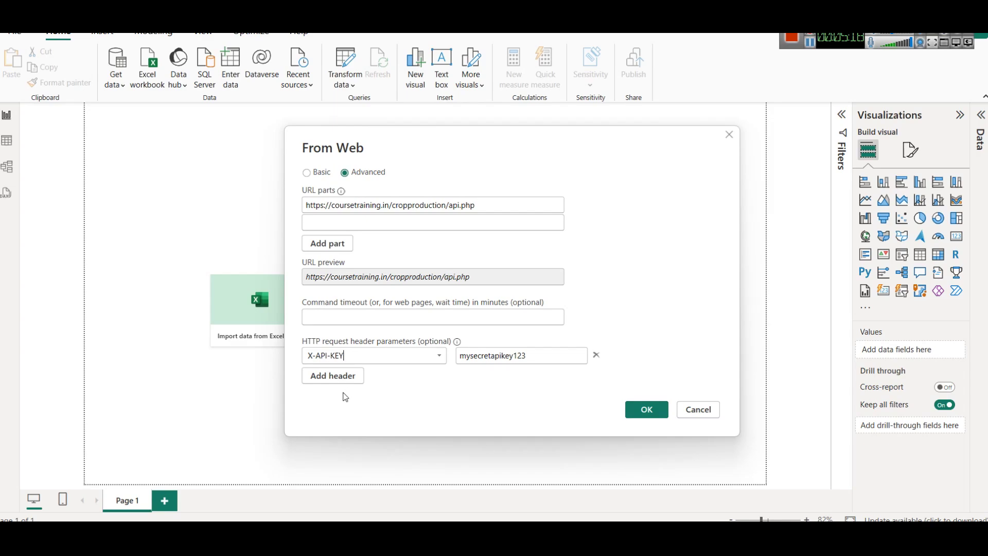
Remove the extra blank header row, connect to the crop production API, and refresh the query preview.
click(342, 377)
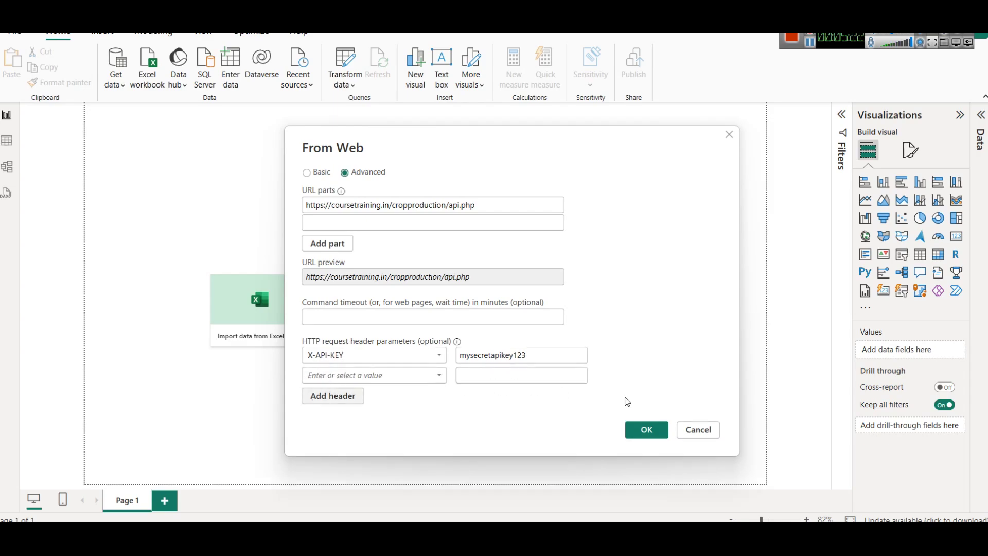
click(596, 375)
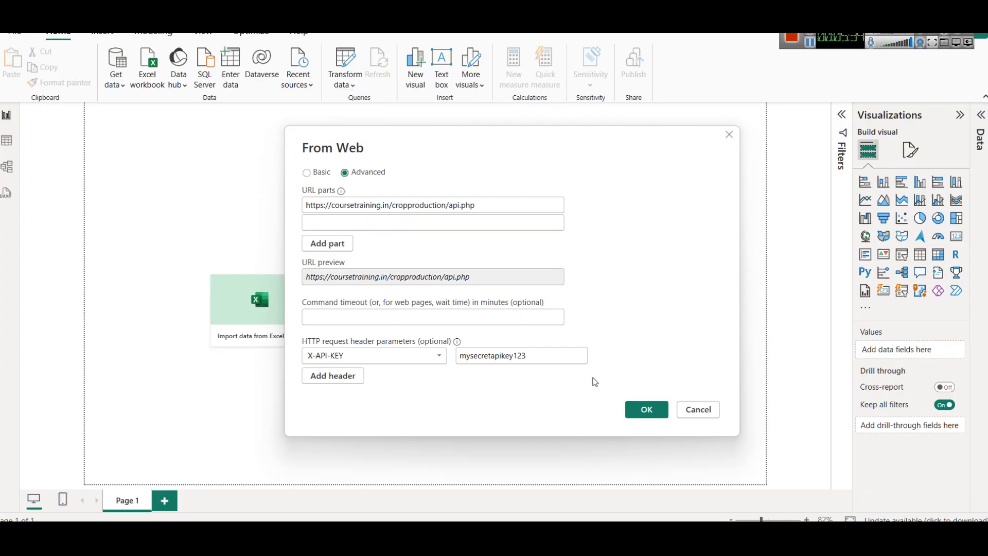
click(644, 412)
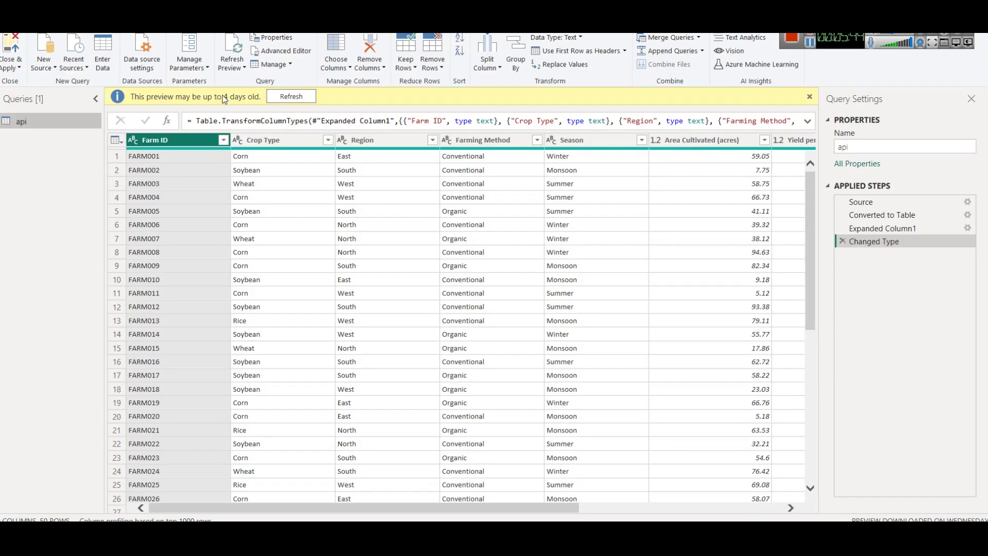
click(291, 97)
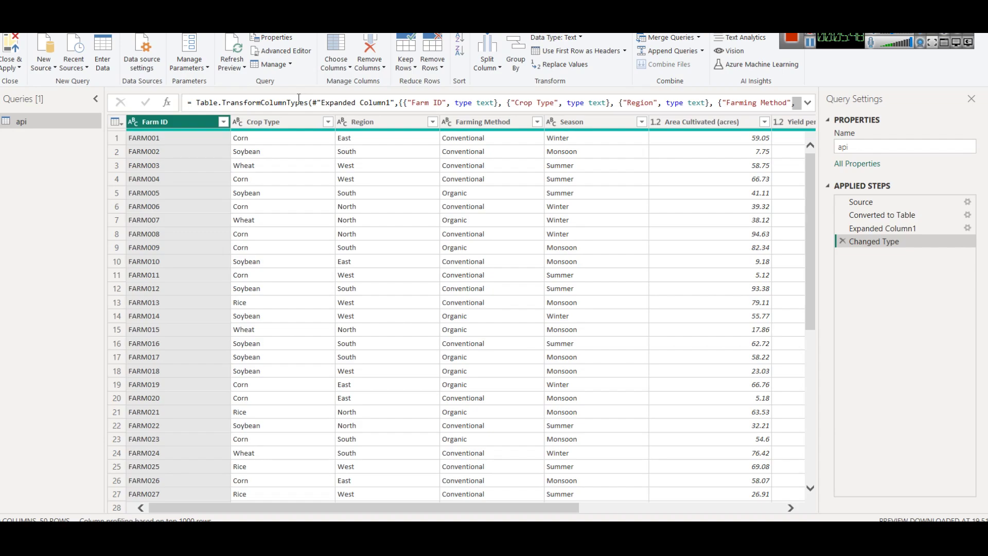
Open the api query in the Advanced Editor and select its code from let through the Source line.
click(292, 55)
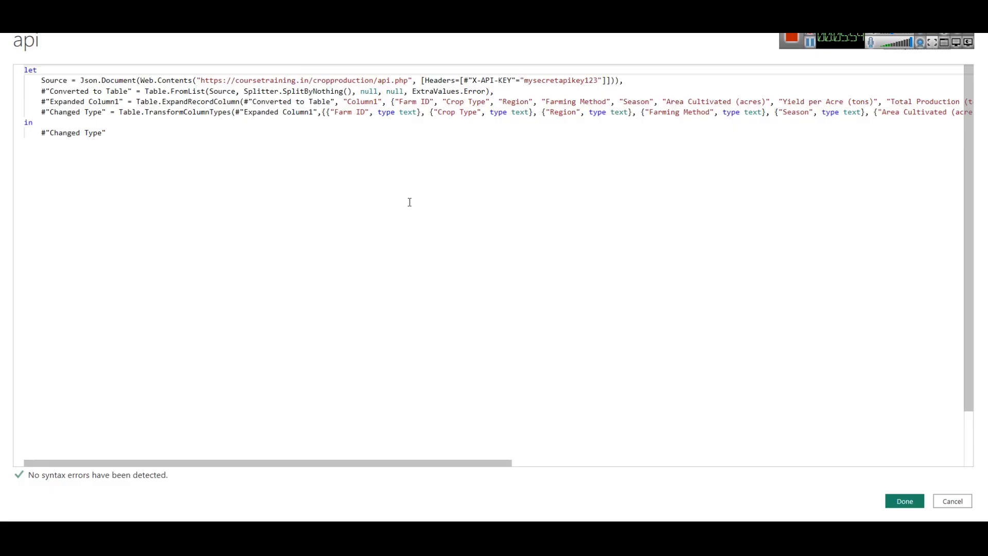
double_click(91, 80)
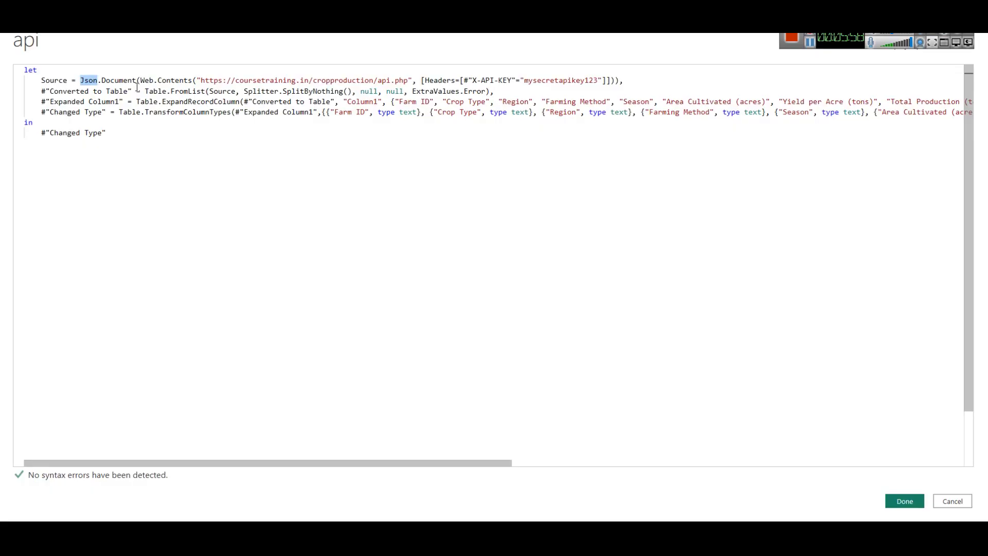
drag(657, 83, 25, 70)
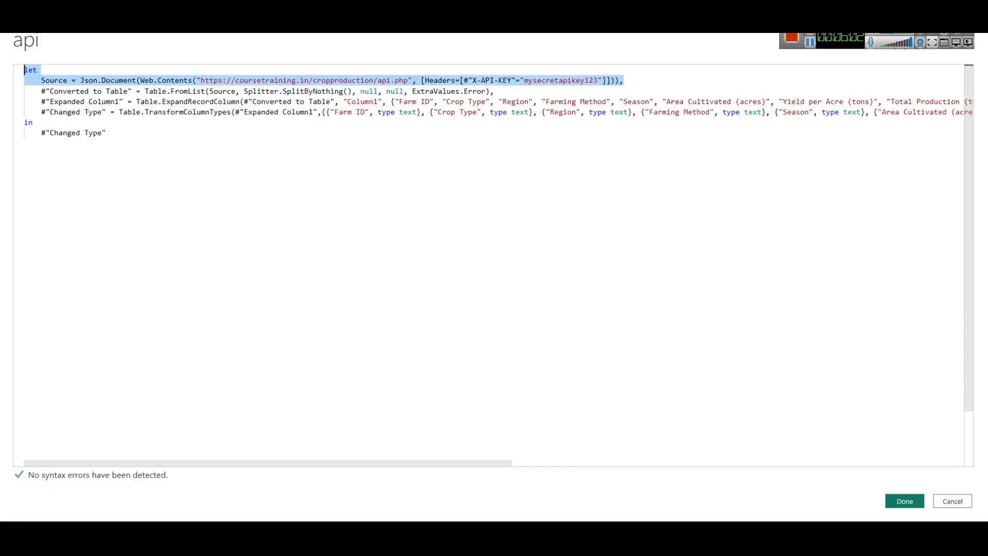
Switch to Notepad and paste the copied M code, including its API key, below the crop production address with a blank line between.
mouse_move(360, 536)
mouse_move(514, 471)
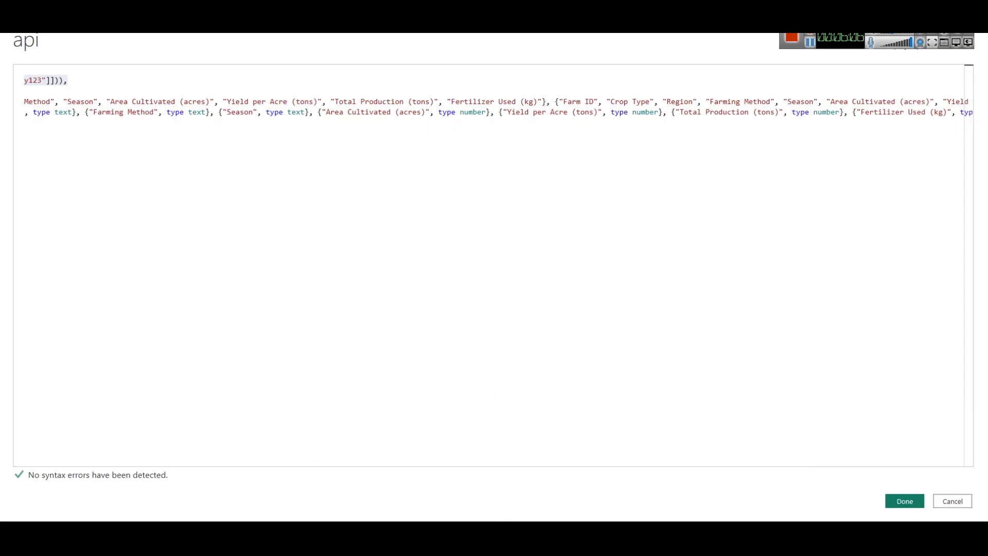
click(578, 490)
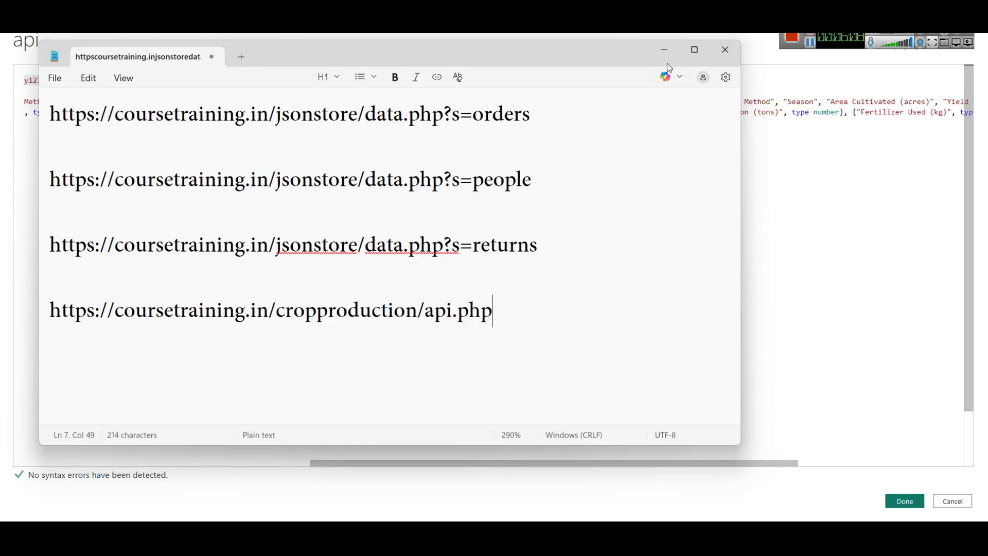
click(694, 49)
key(Return)
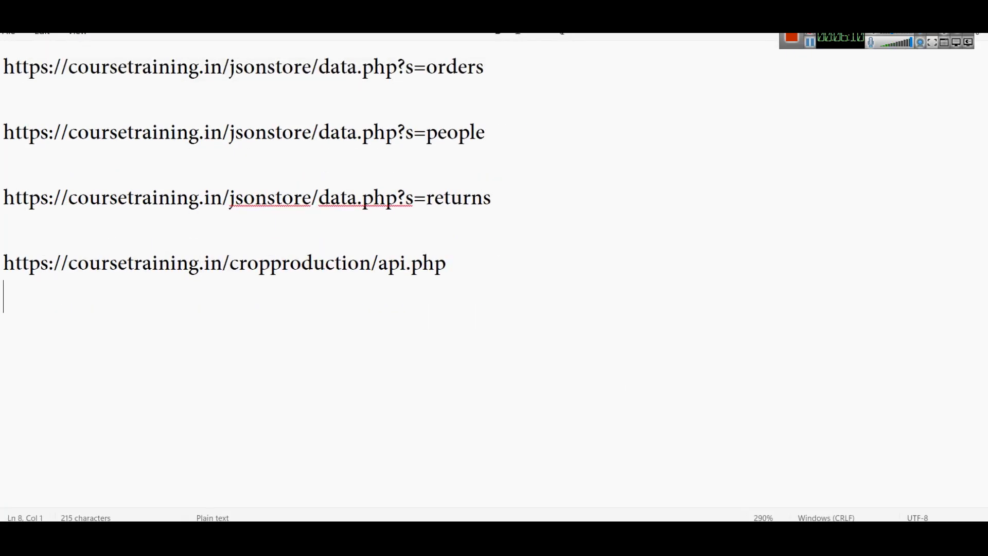
key(Return)
key(ctrl+v)
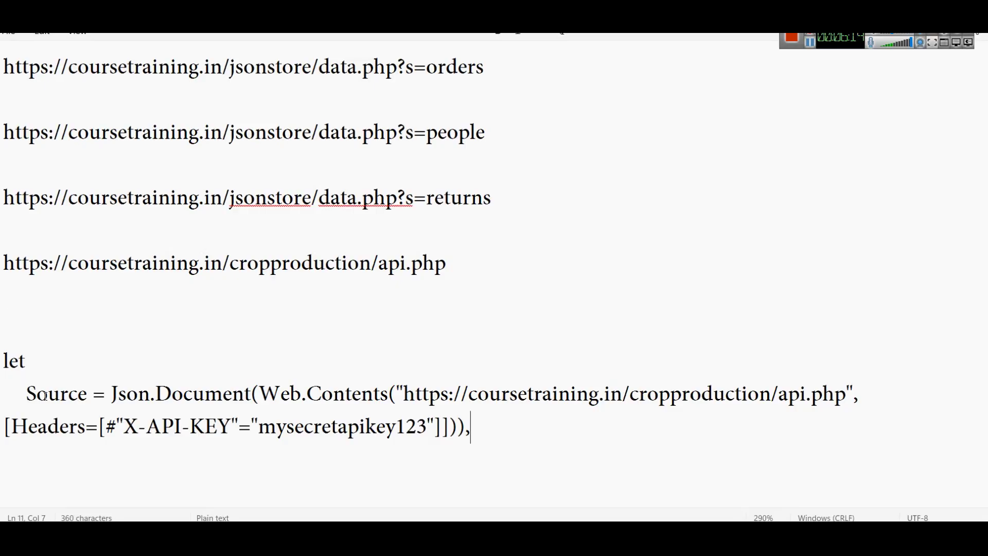
Examine the pasted Source line part by part: Json.Document, Web.Contents, the API address, Headers, the X-API-KEY name and the key value.
double_click(56, 395)
double_click(123, 406)
double_click(230, 403)
double_click(287, 399)
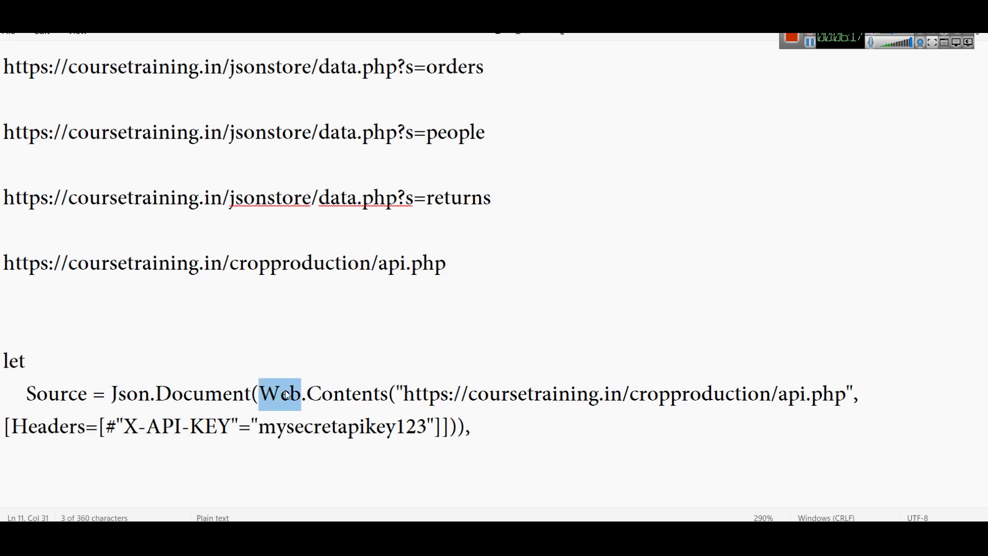
double_click(333, 400)
drag(405, 396, 856, 394)
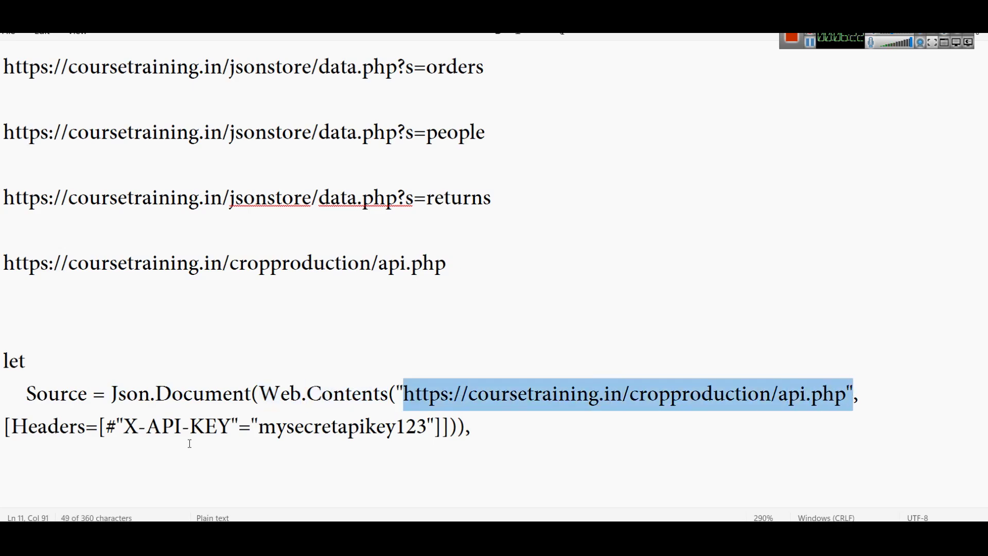
double_click(83, 433)
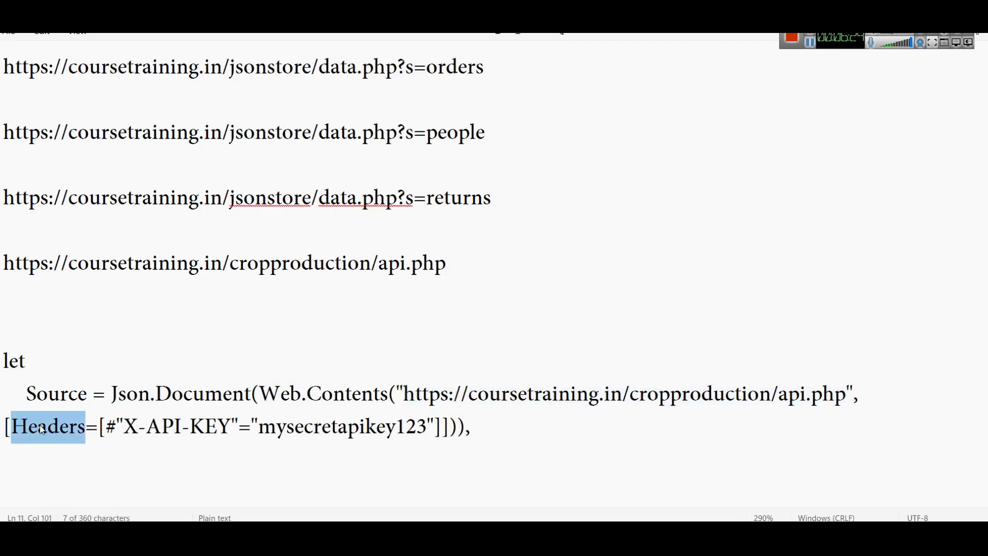
drag(127, 427, 239, 429)
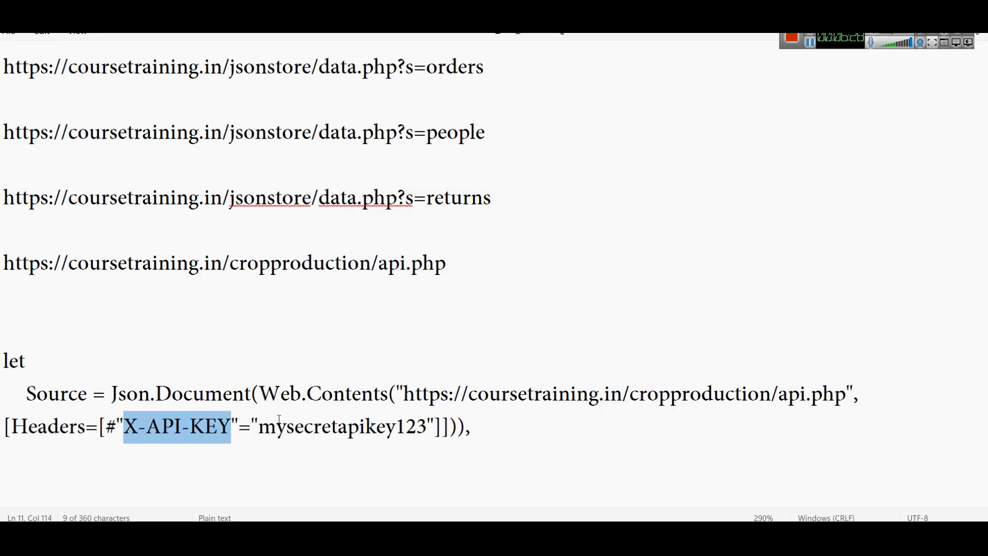
drag(259, 425, 429, 417)
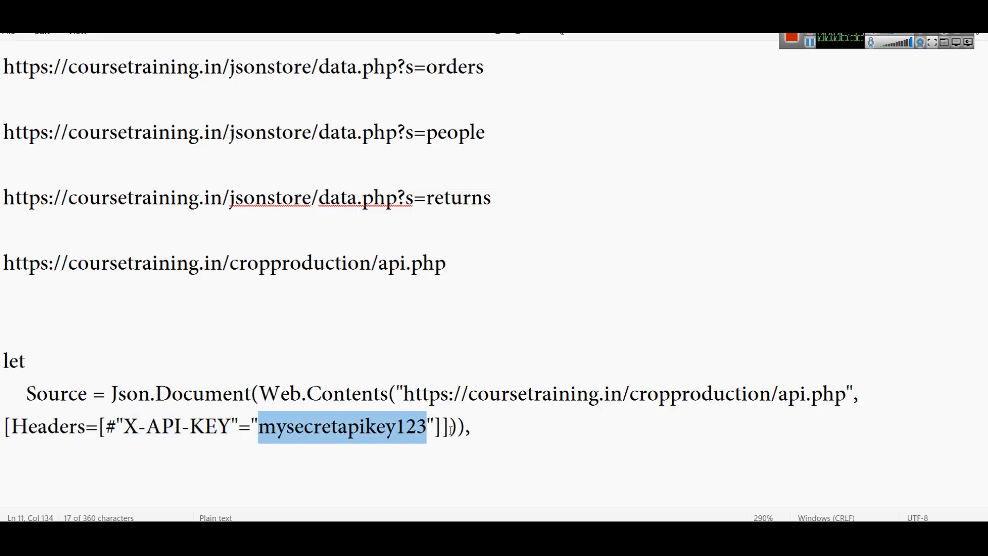
Return to Power BI and close the Advanced Editor of the api query, accepting its code.
key(alt+Tab)
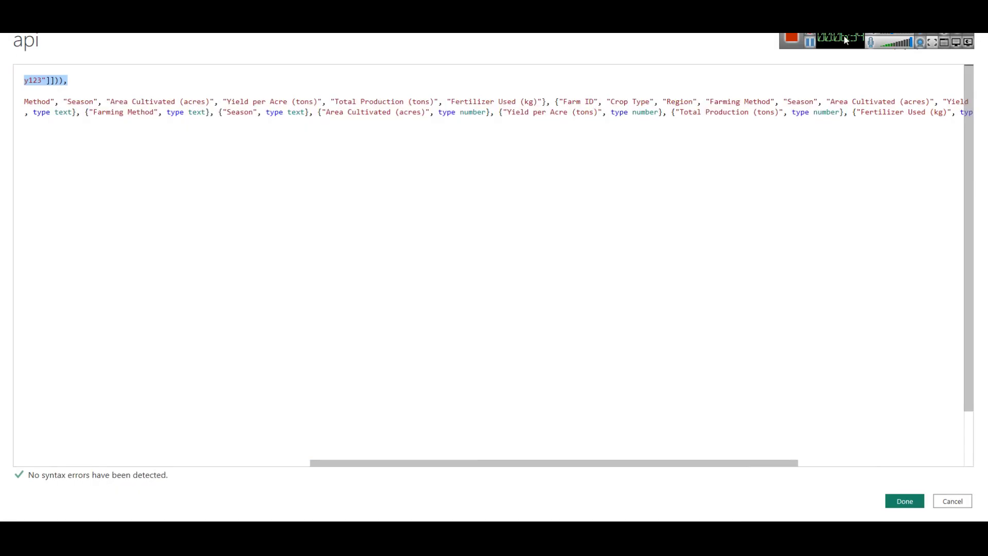
drag(398, 458, 112, 457)
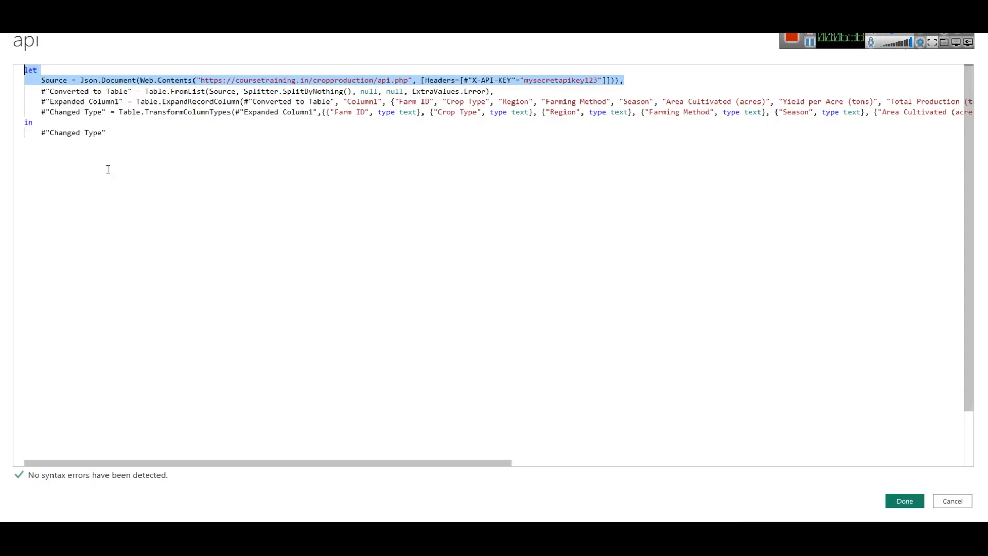
click(915, 501)
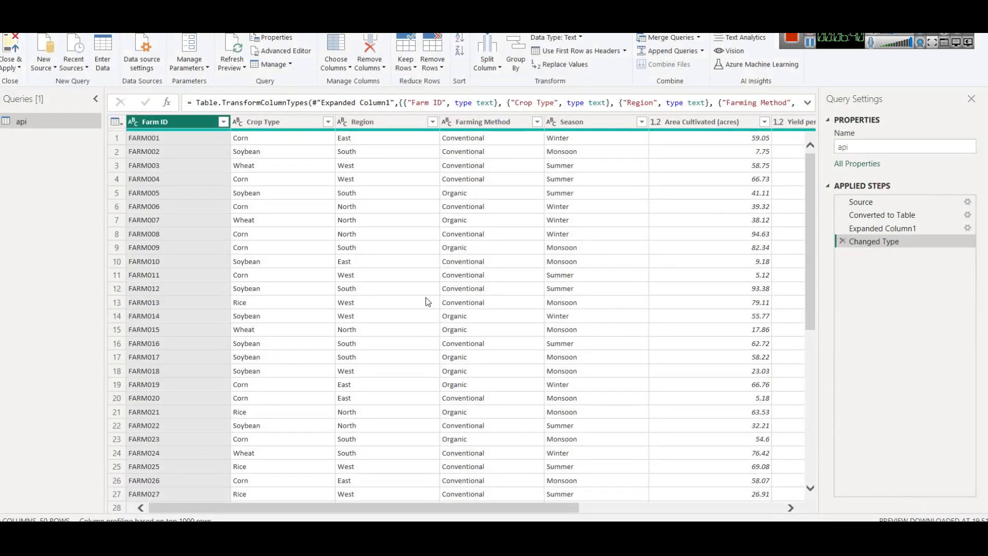
Rename the api query as cropproduction.
right_click(18, 124)
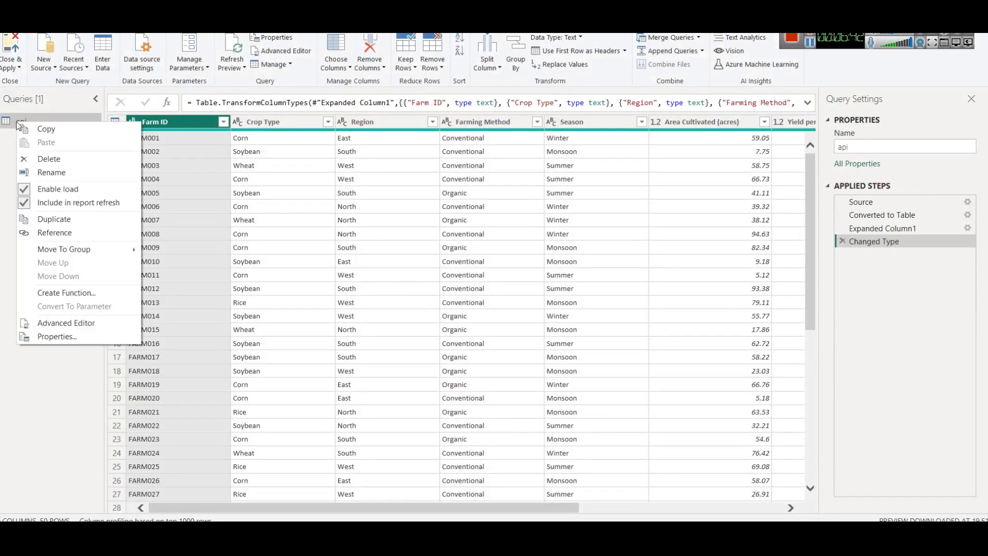
click(66, 170)
text(cropproduction)
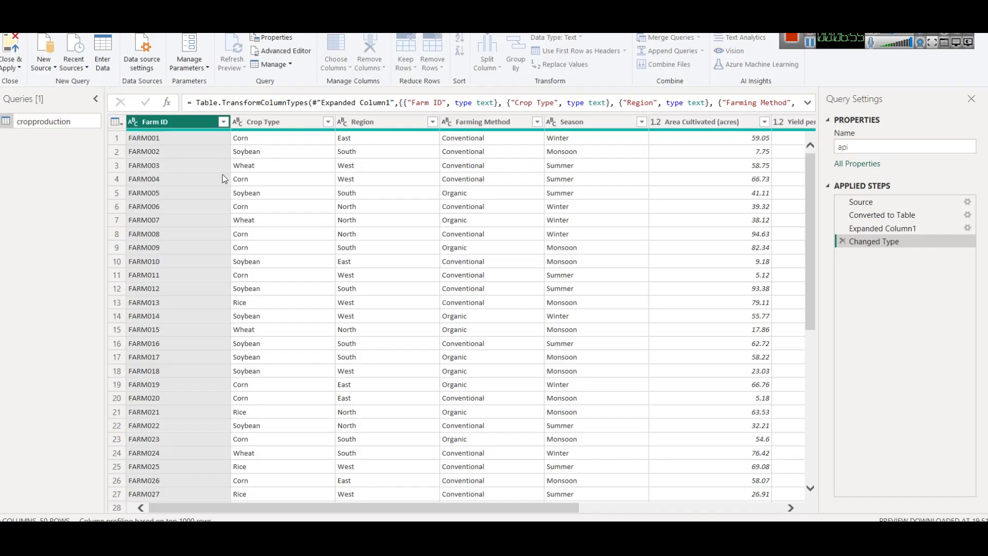
key(Return)
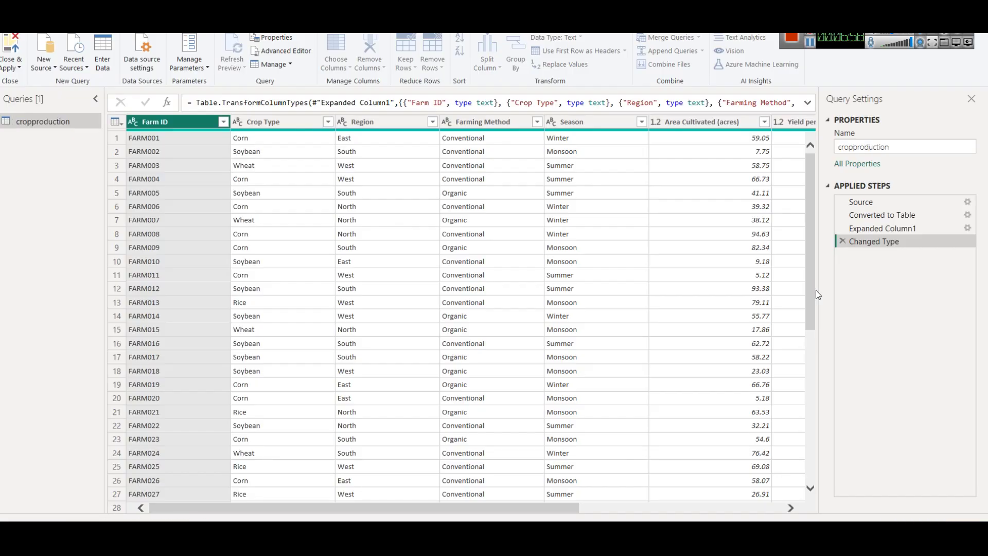
Look through the rows of the cropproduction table and review the distinct values in the Crop Type column without filtering.
drag(810, 259, 819, 428)
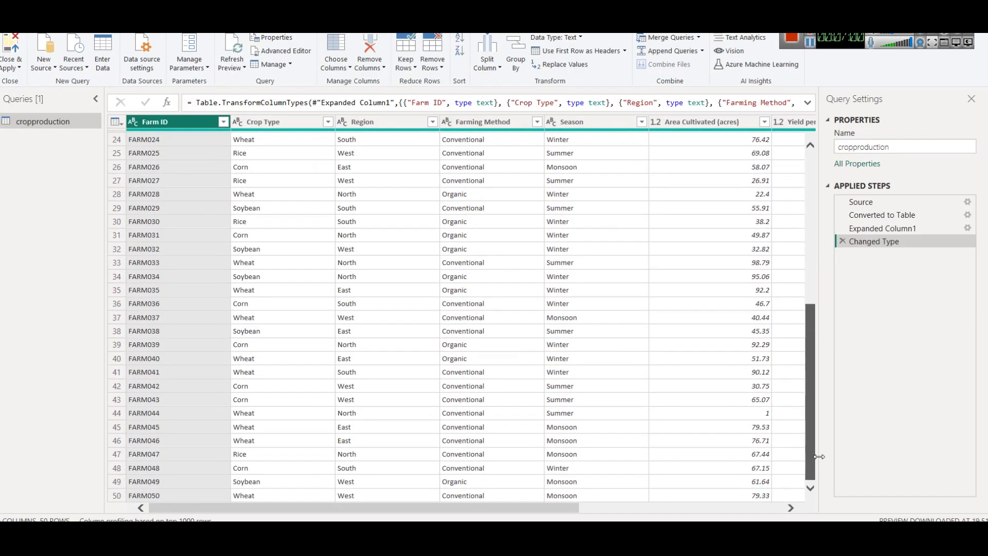
scroll(419, 141, up, 8)
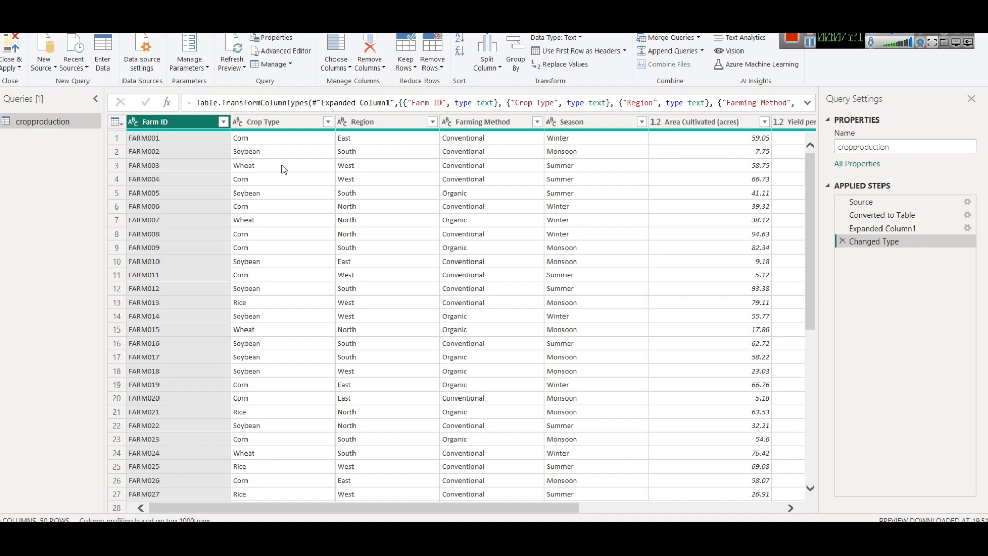
click(254, 141)
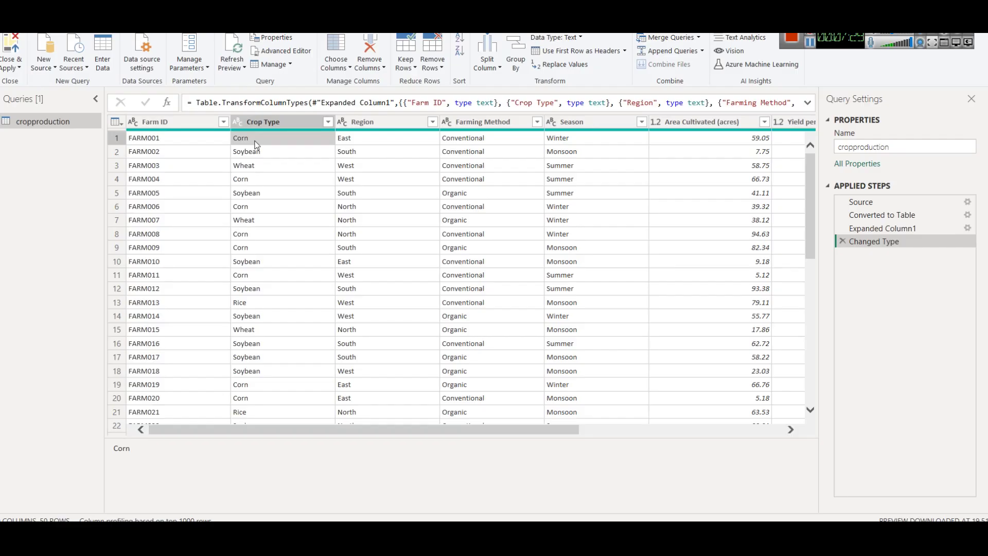
click(266, 157)
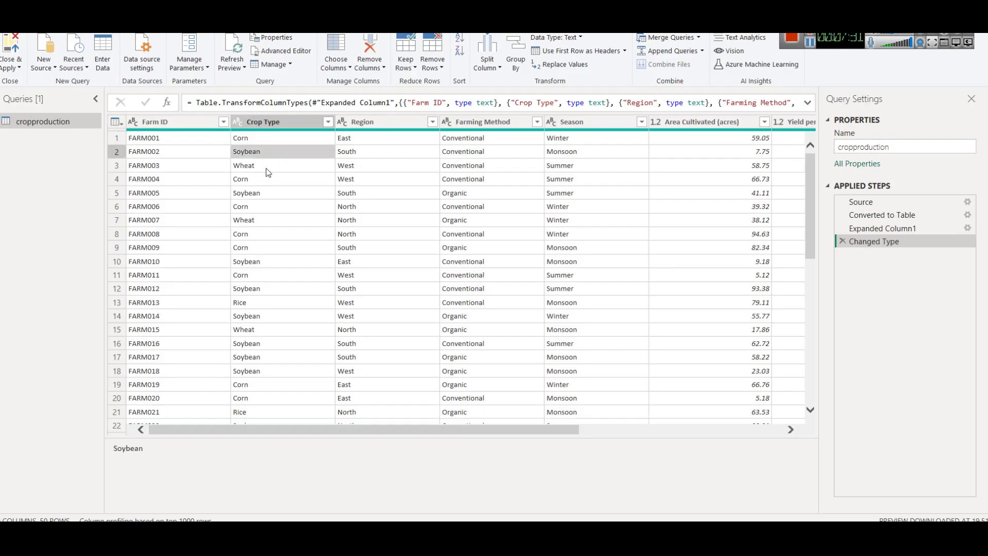
click(267, 166)
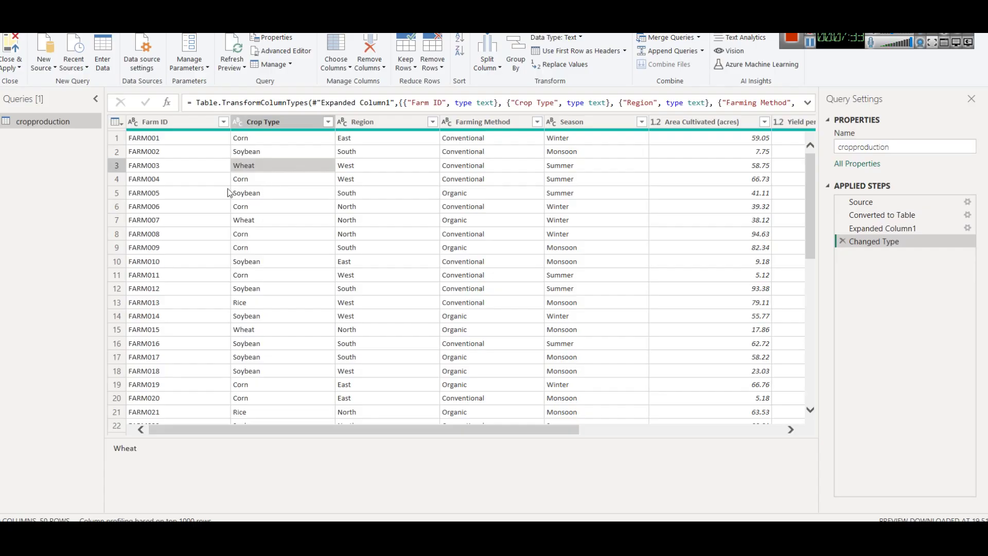
click(329, 123)
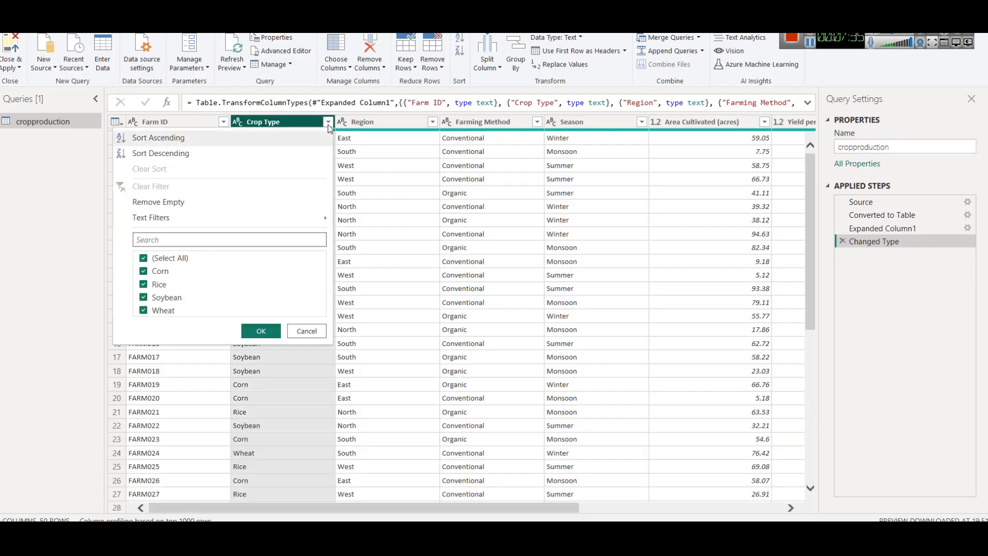
click(307, 331)
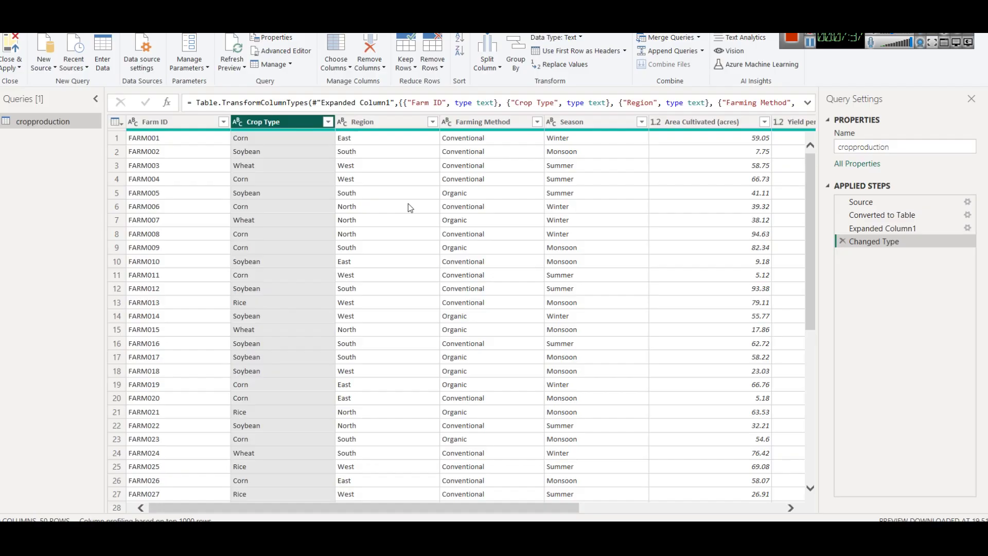
Examine the Region column and review the distinct values of Farming Method and Season without applying a filter.
click(396, 123)
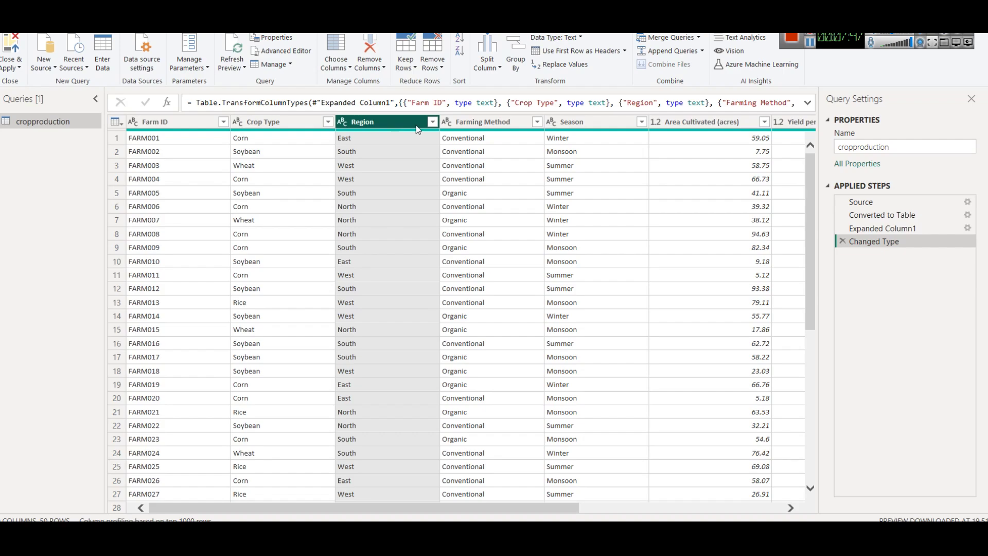
click(495, 128)
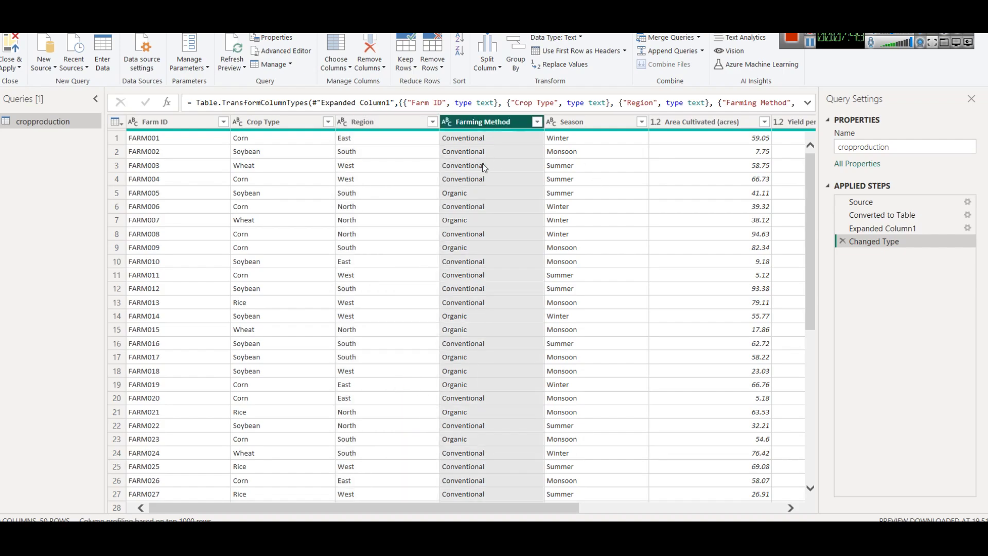
click(537, 122)
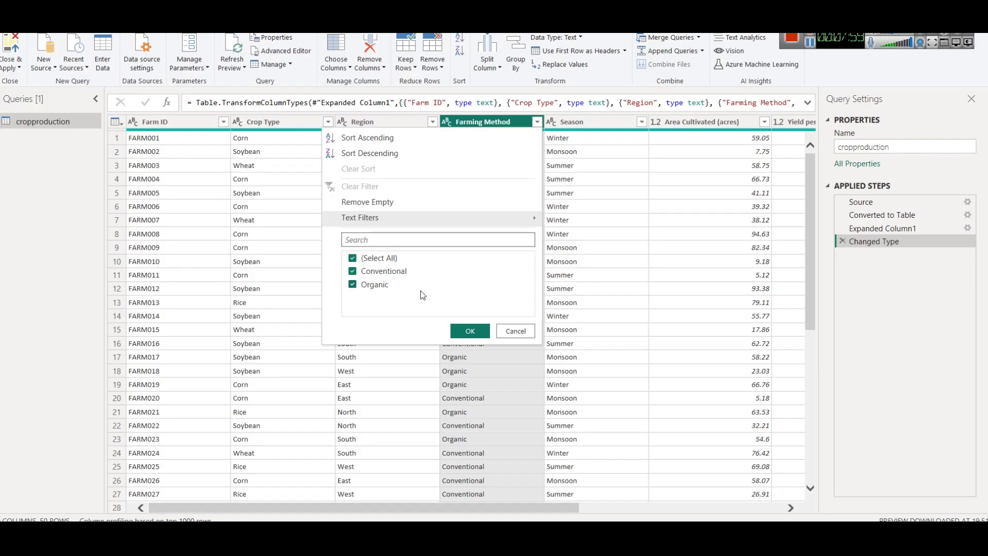
click(524, 331)
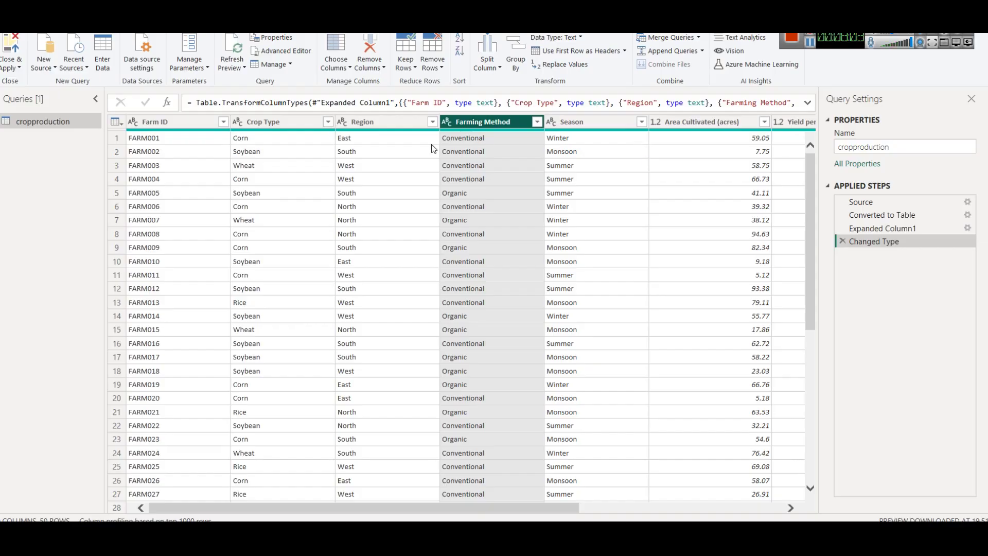
click(160, 140)
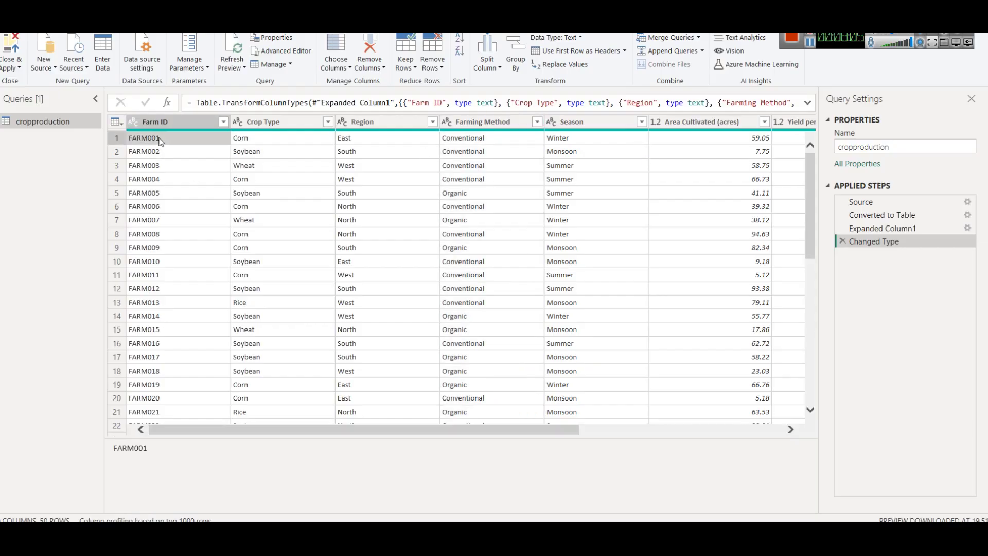
click(580, 136)
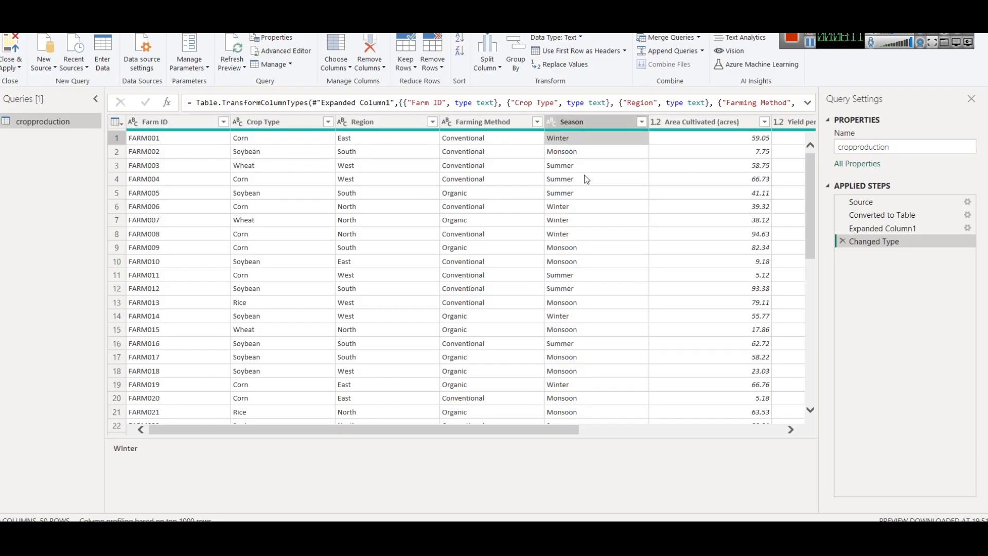
click(642, 121)
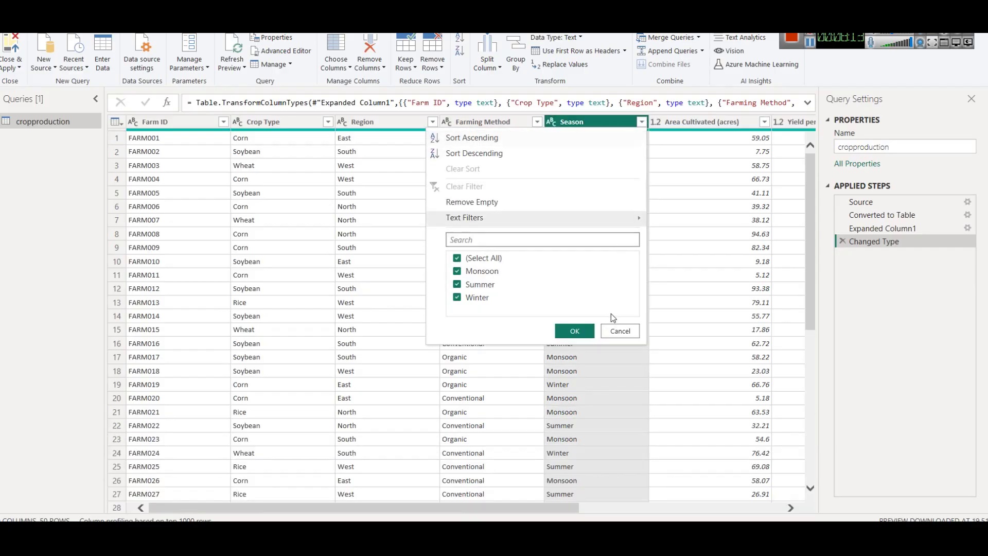
click(618, 330)
Examine the numeric columns Area Cultivated (acres), Yield per Acre (tons), Total Production (tons) and Fertilizer Used (kg).
drag(517, 508, 719, 508)
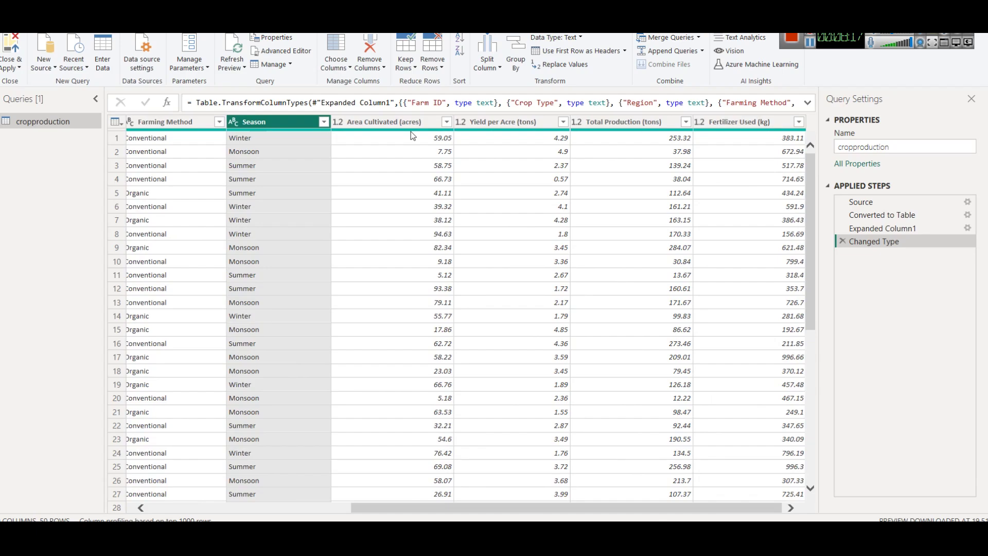
click(397, 138)
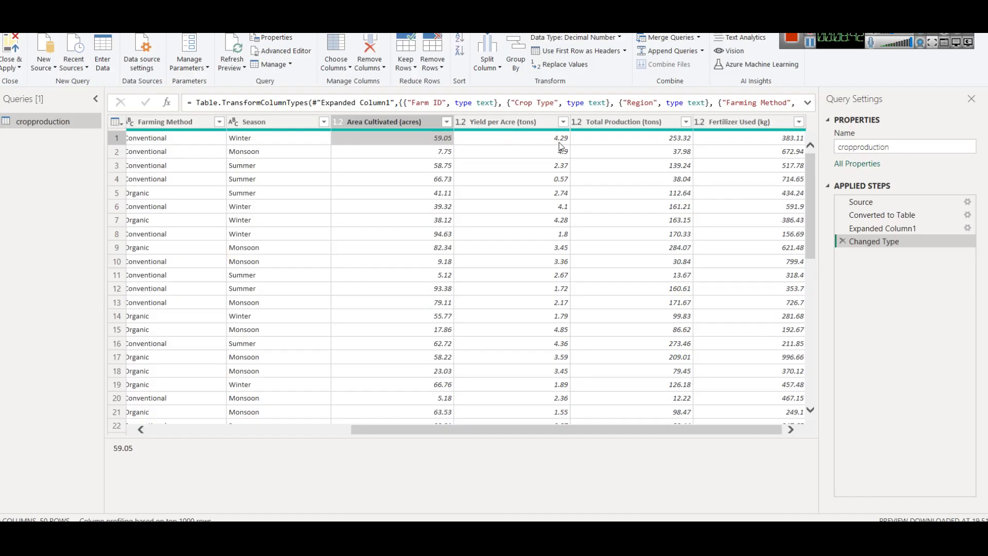
click(532, 124)
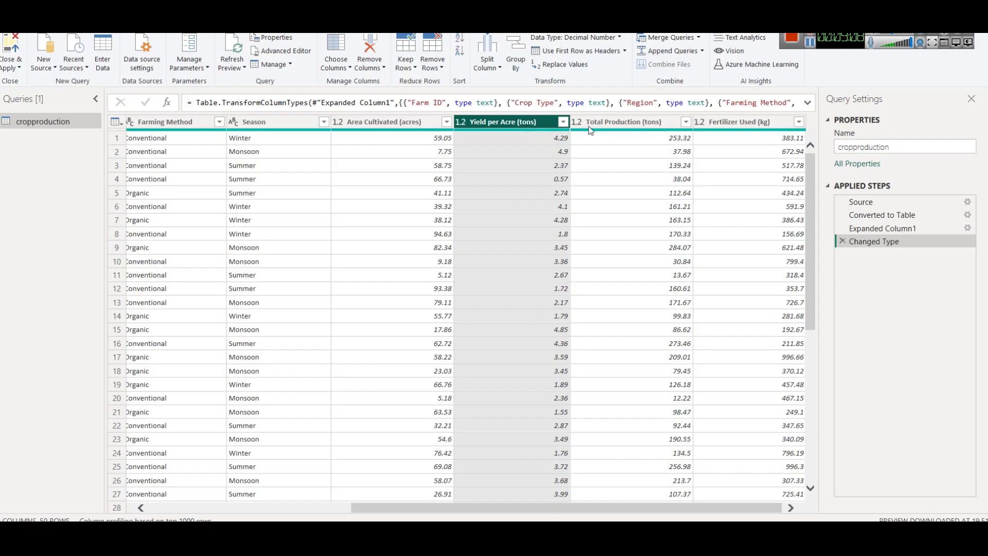
click(611, 122)
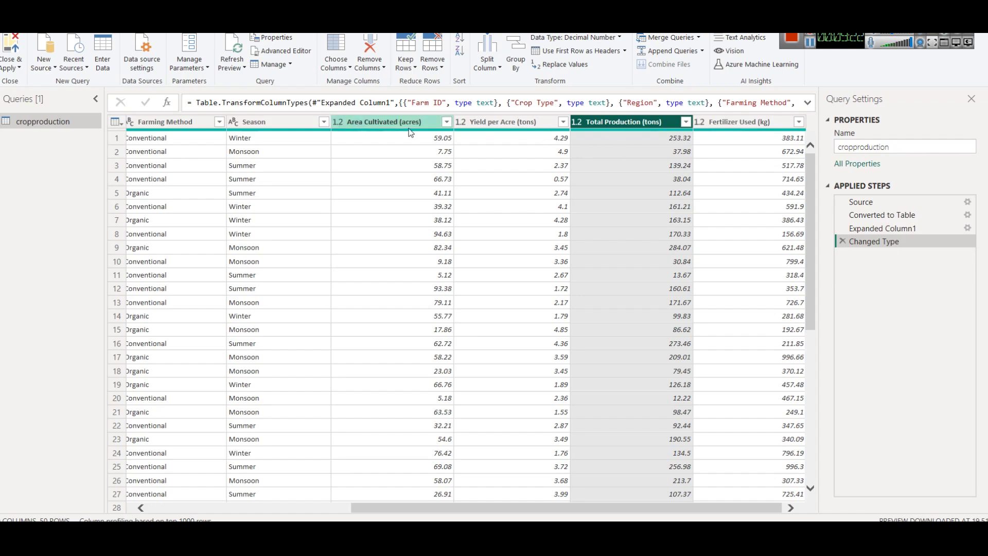
mouse_move(508, 133)
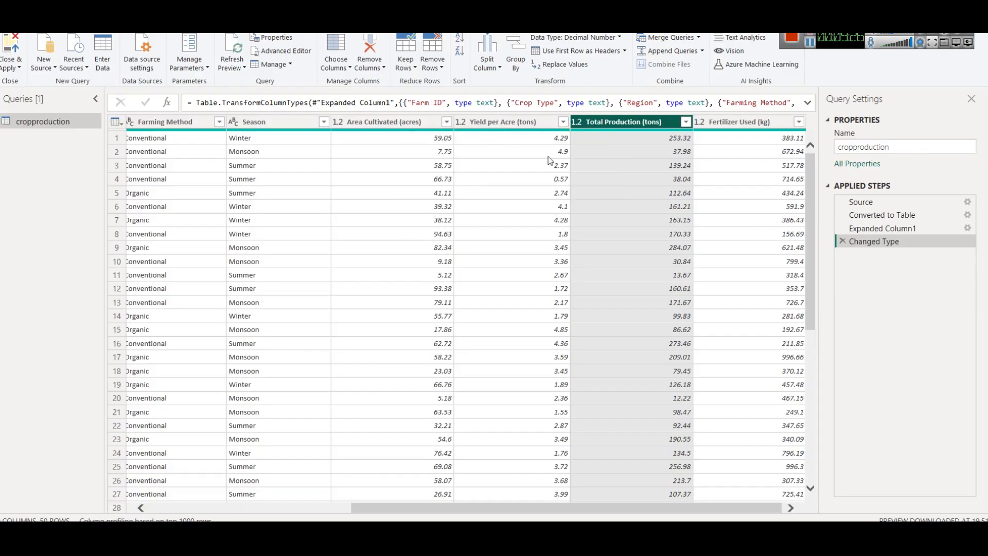
drag(754, 507, 756, 507)
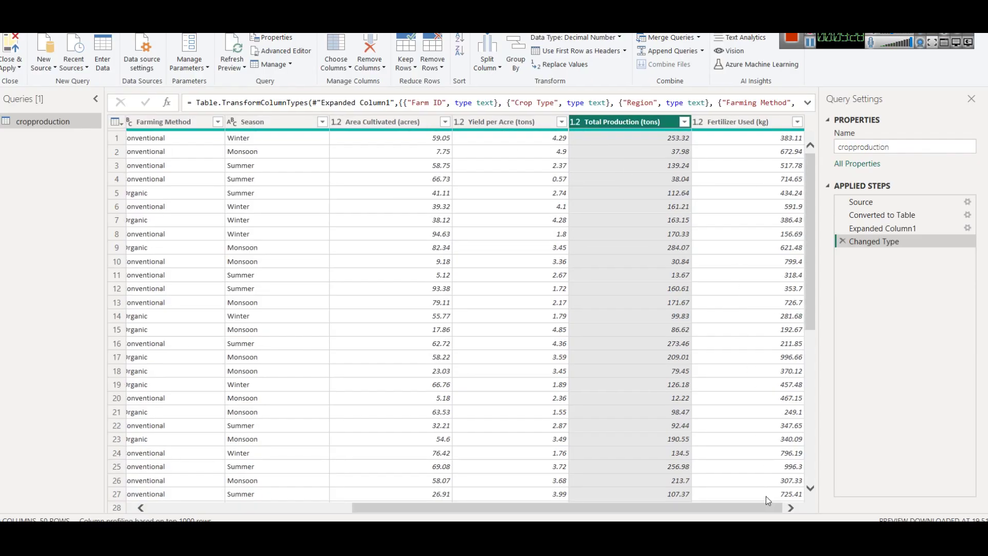
Examine the Fertilizer Used (kg) column, glance at the api.php source in the browser, and look across all cropproduction columns again.
click(735, 128)
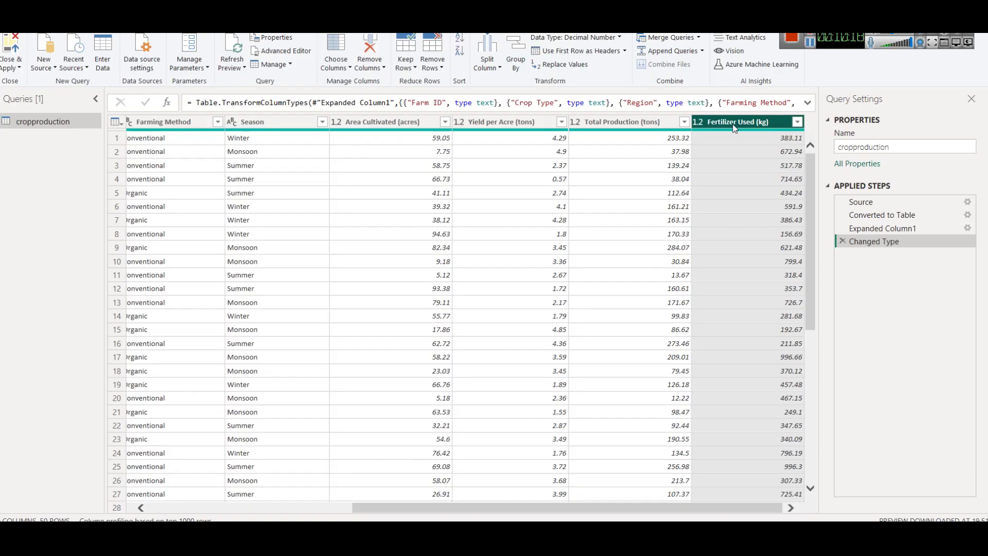
mouse_move(278, 513)
click(233, 480)
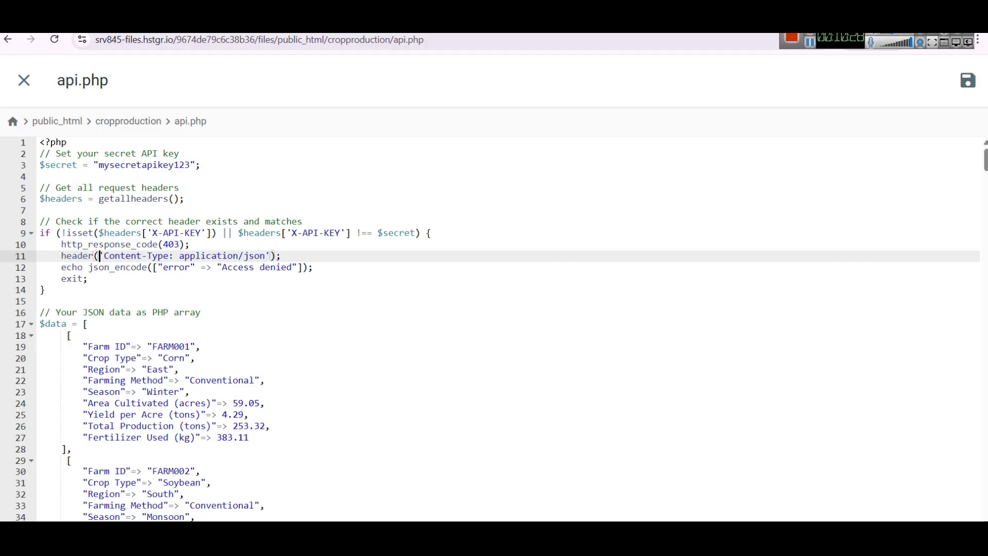
click(544, 505)
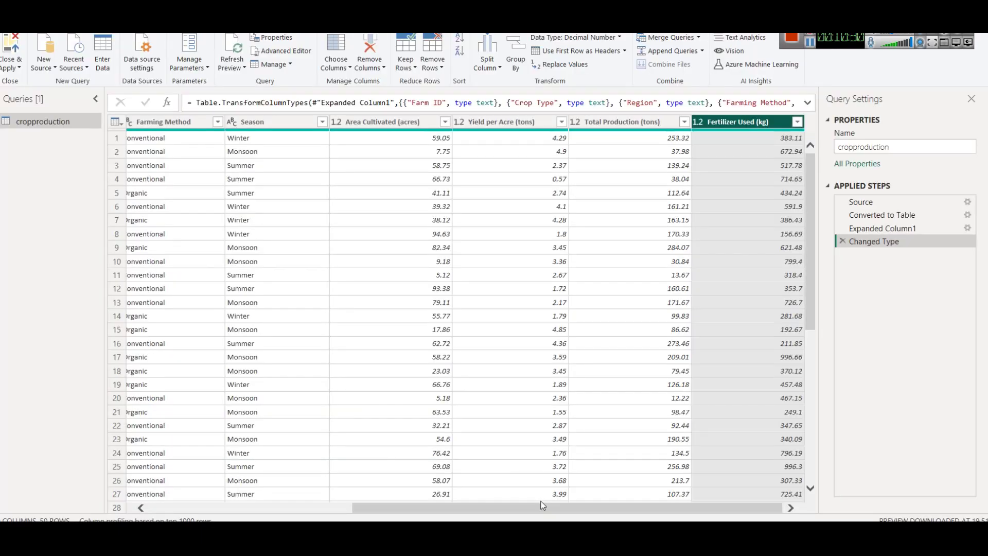
drag(543, 505, 252, 433)
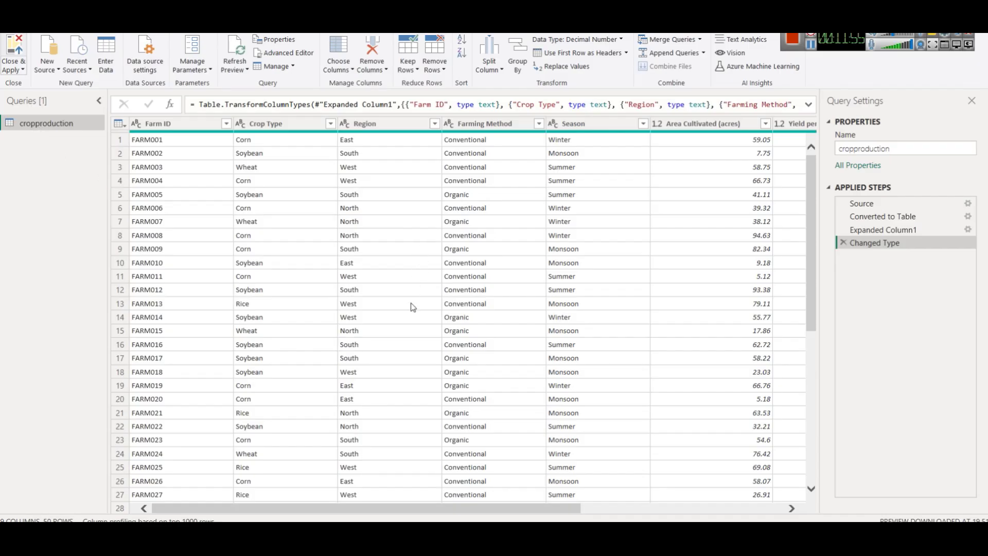
drag(490, 507, 729, 510)
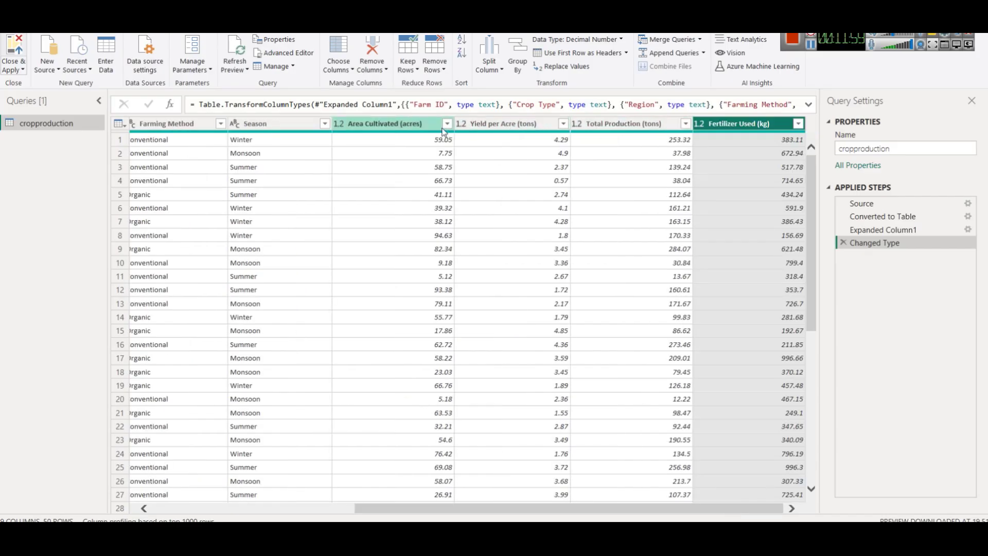
mouse_move(417, 135)
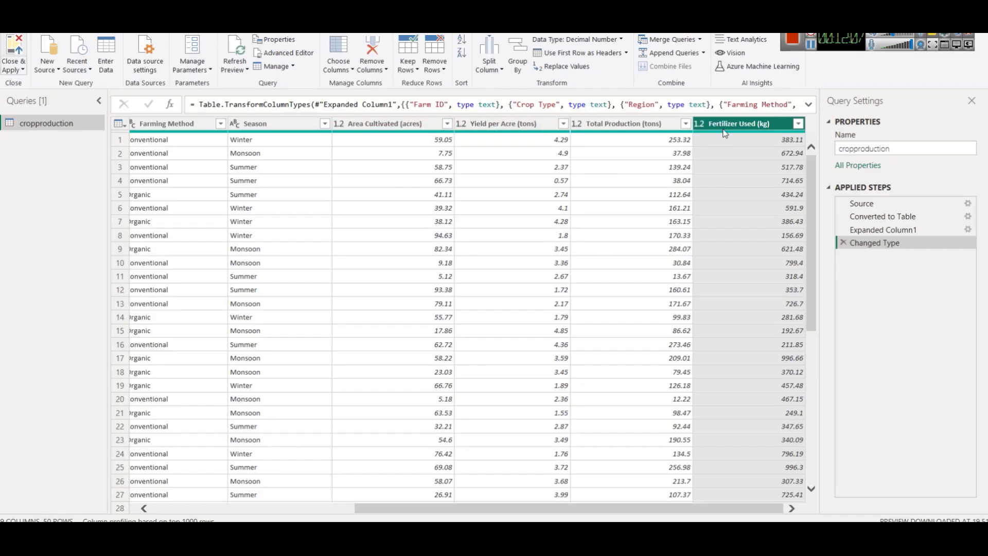
scroll(432, 466, left, 10)
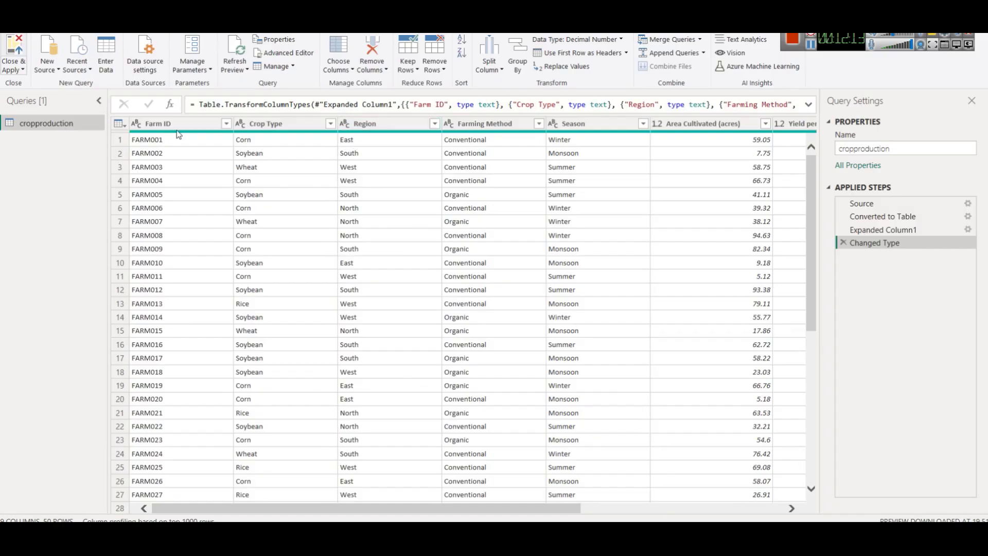
Close the query editor and expand the cropproduction table's field list in the report view.
click(13, 71)
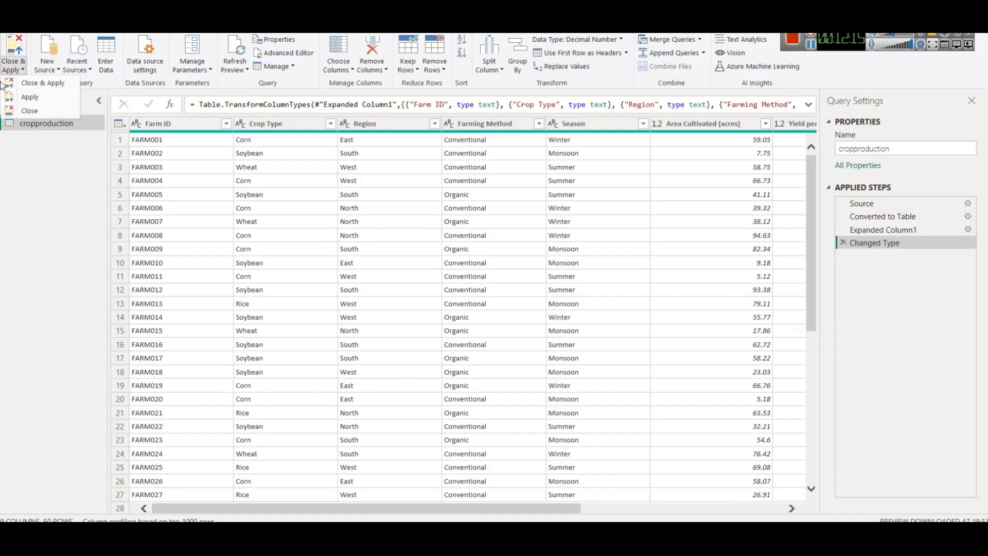
click(29, 111)
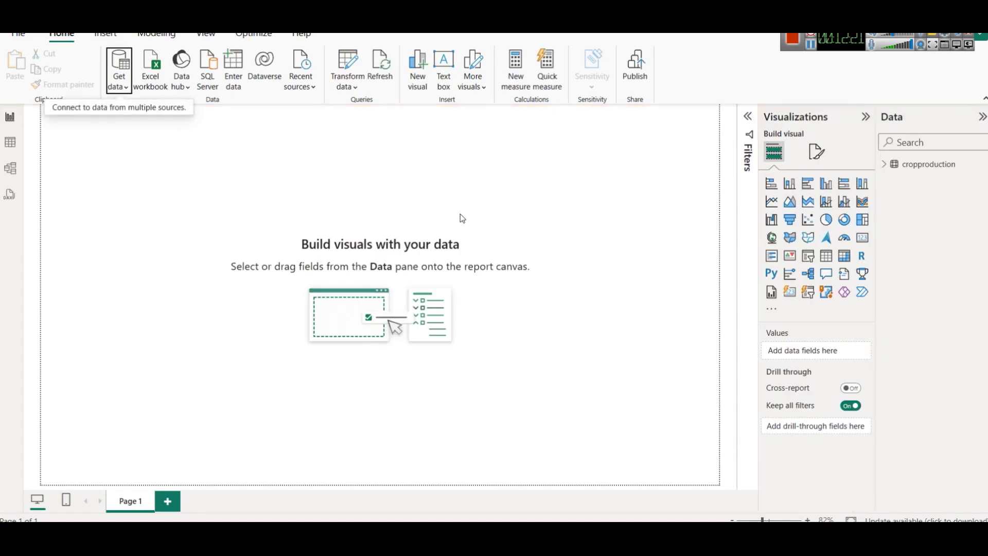
click(883, 166)
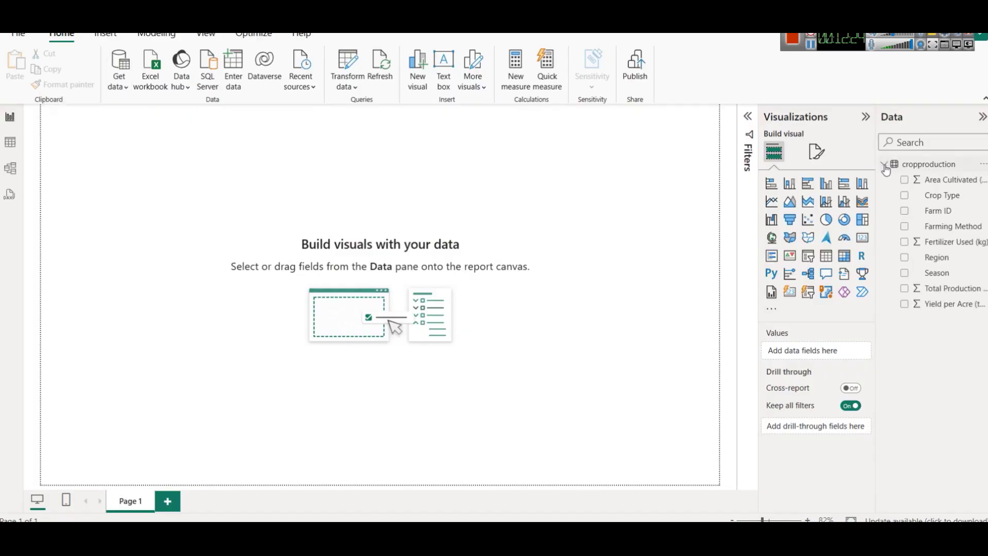
Insert a text box and resize it into a shallow header strip spanning the report page's upper edge.
click(106, 34)
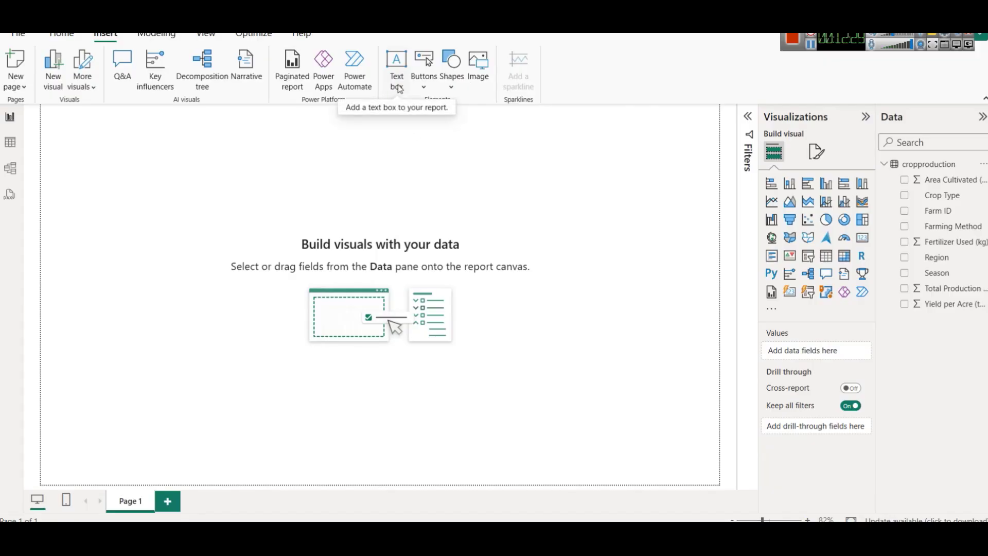
click(399, 89)
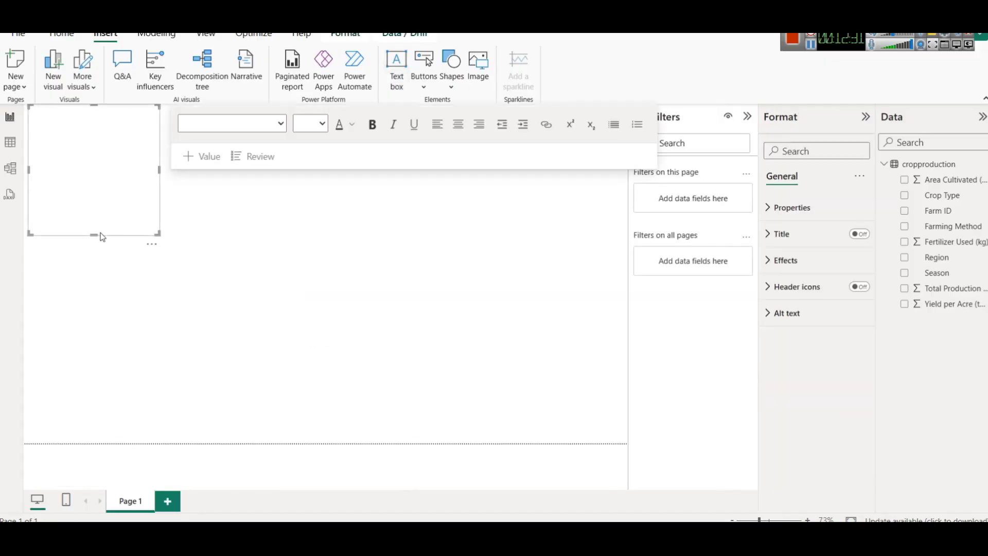
drag(93, 235, 95, 140)
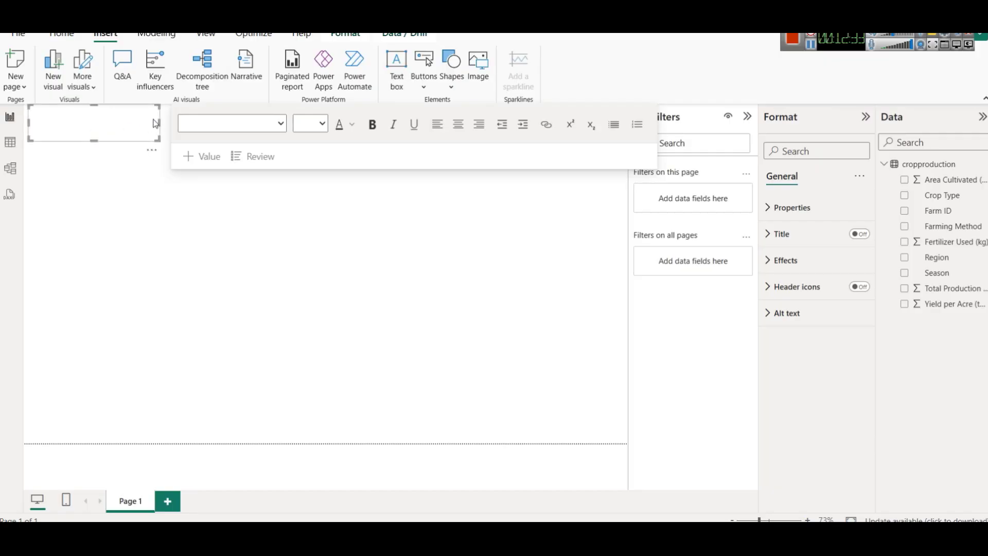
drag(155, 123, 623, 145)
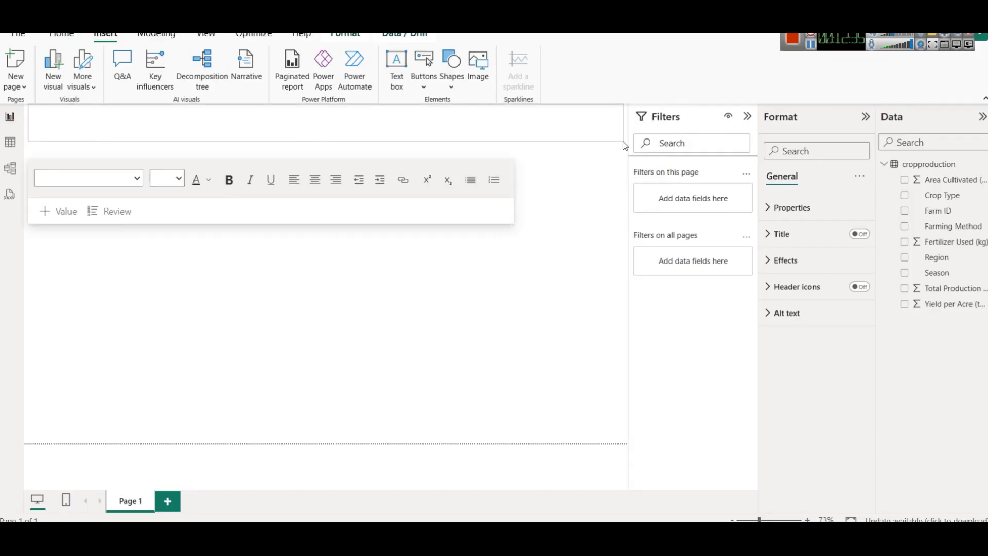
click(519, 152)
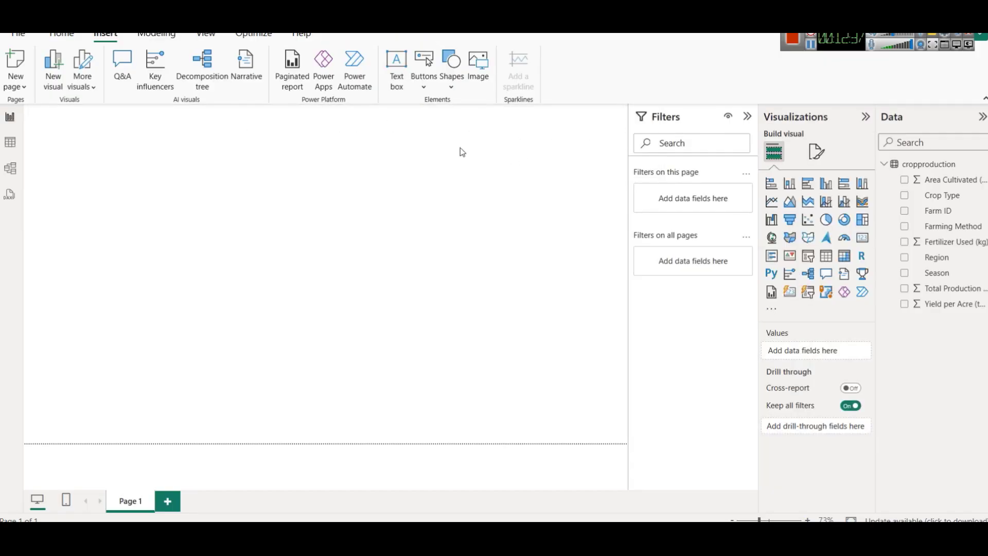
click(254, 122)
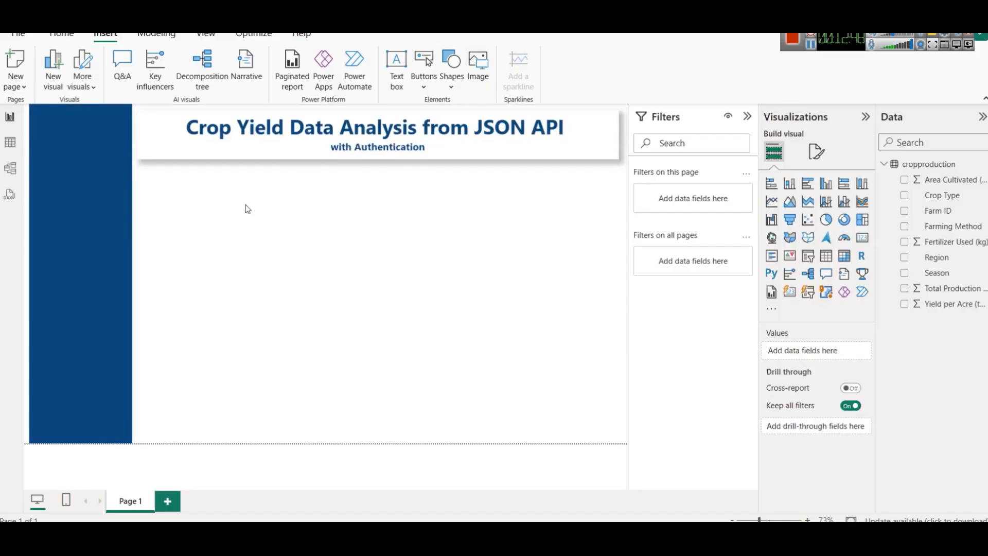
Insert the crop-icon.png image, shrink it, and place it in the header just left of the title text.
click(483, 79)
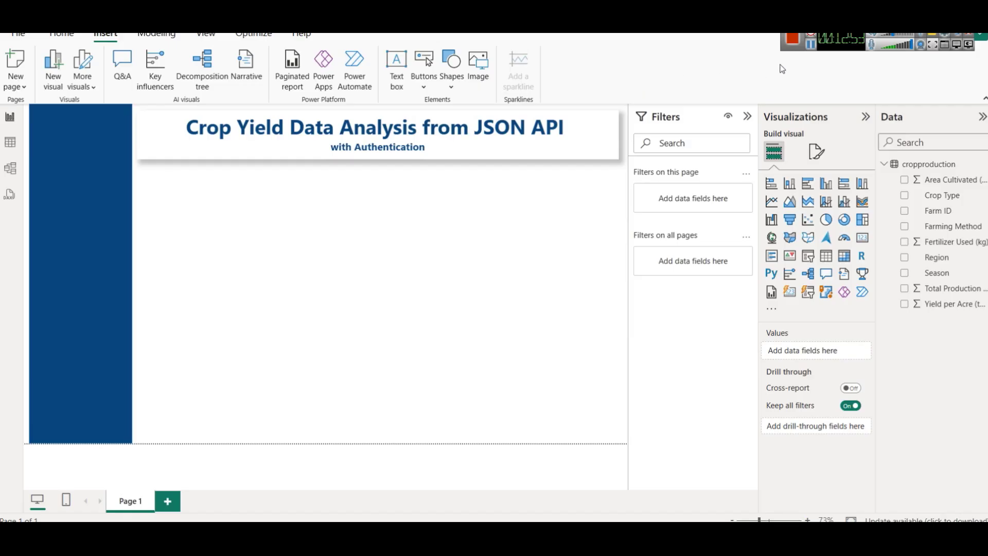
click(811, 48)
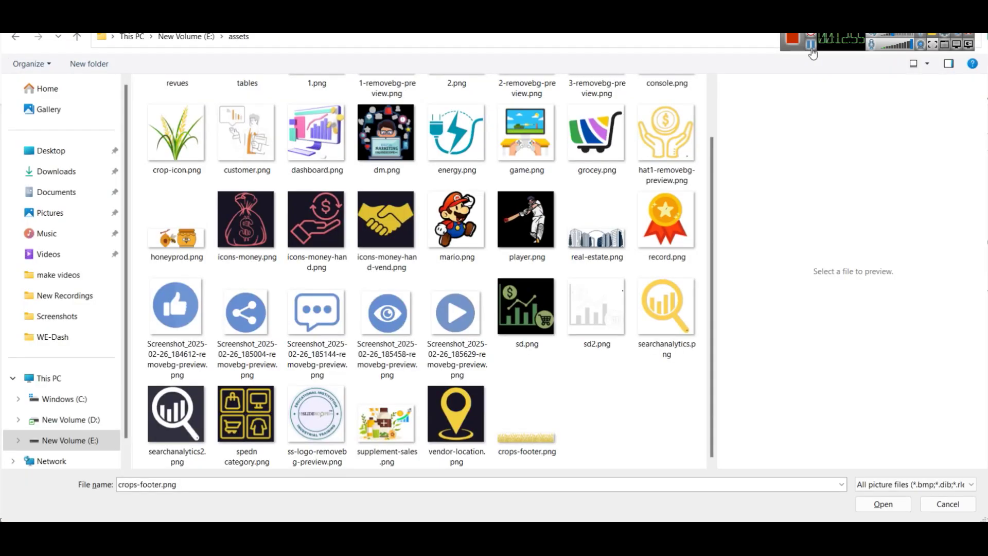
click(184, 144)
click(539, 440)
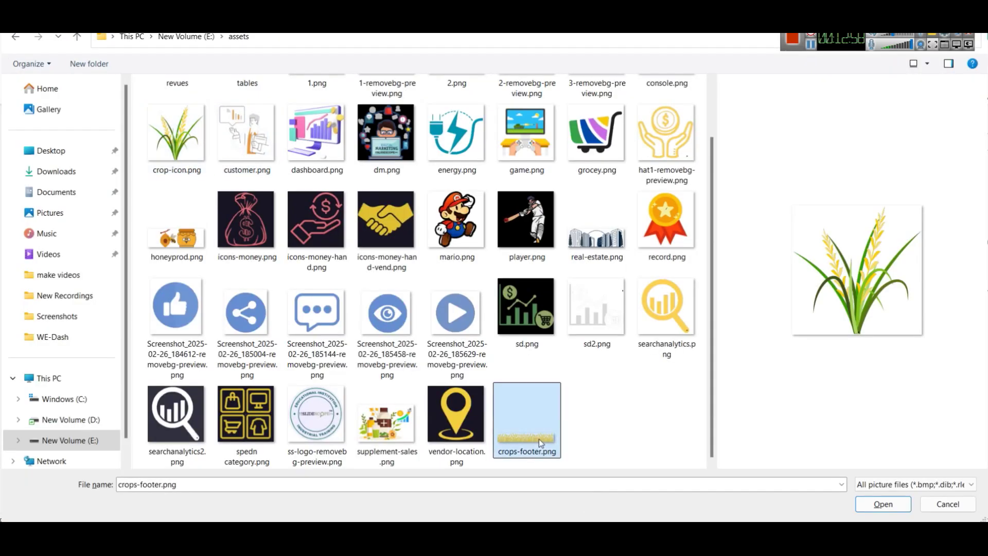
double_click(200, 132)
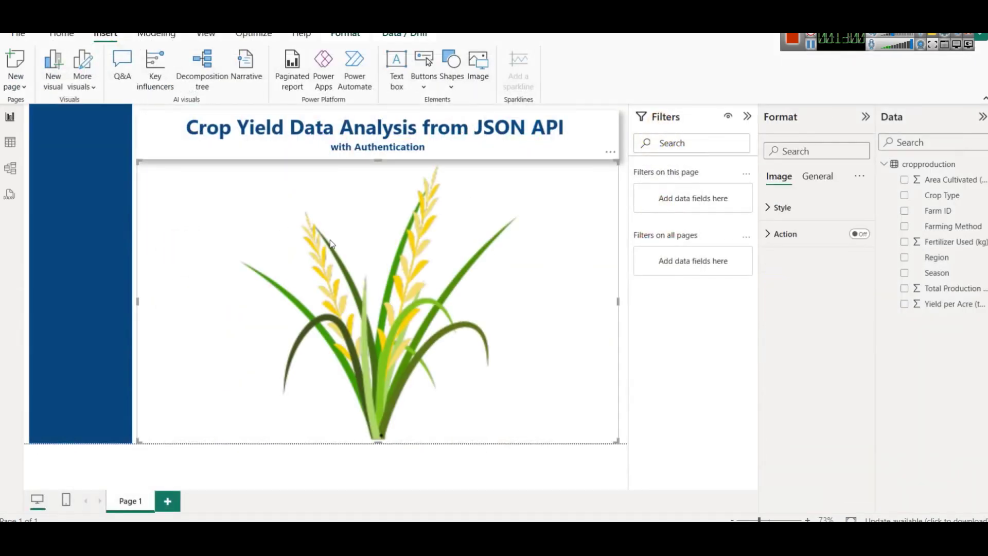
drag(139, 160, 155, 131)
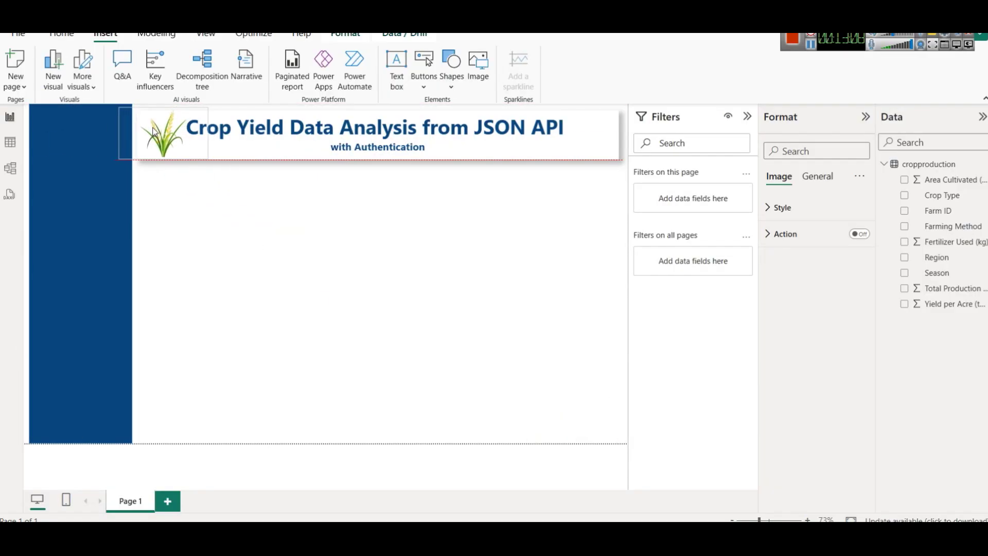
click(230, 233)
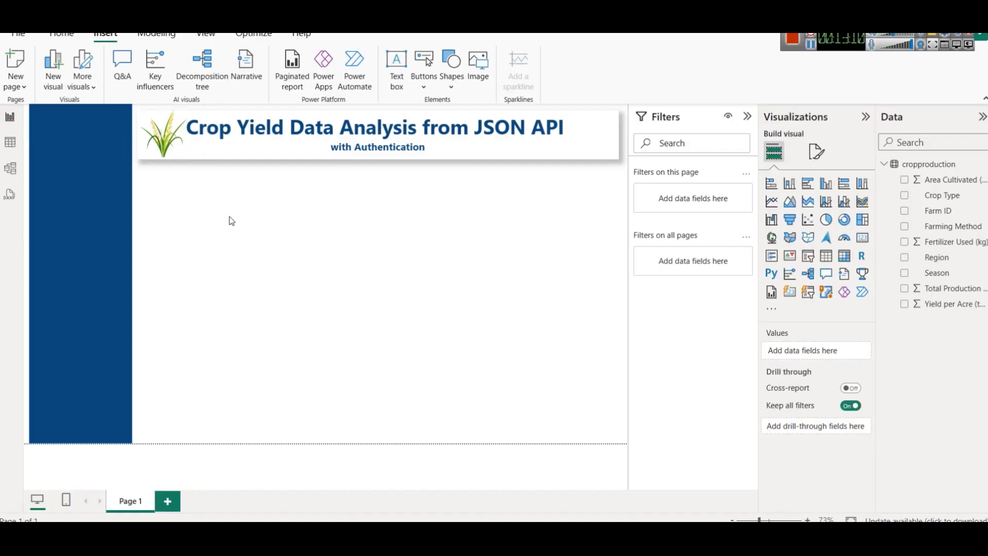
Duplicate the crop icon, place the copy at the header's right end, and narrow its frame to clear the title.
click(158, 139)
key(Delete)
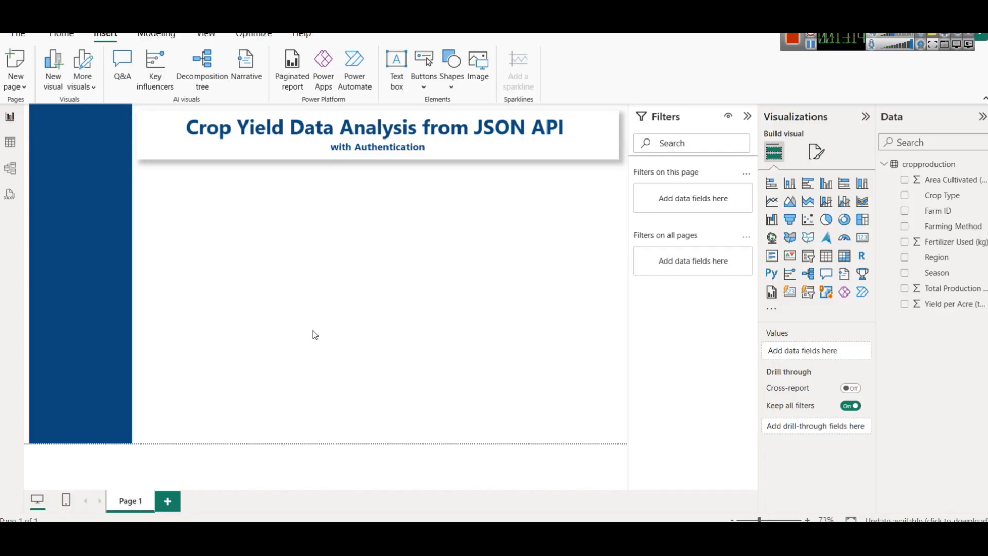
key(ctrl+z)
click(181, 135)
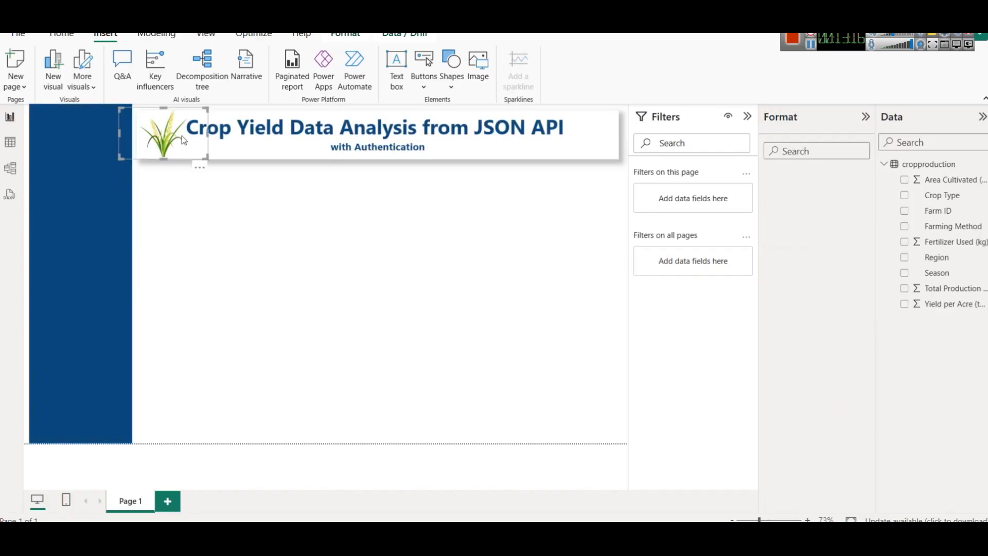
drag(187, 142, 586, 134)
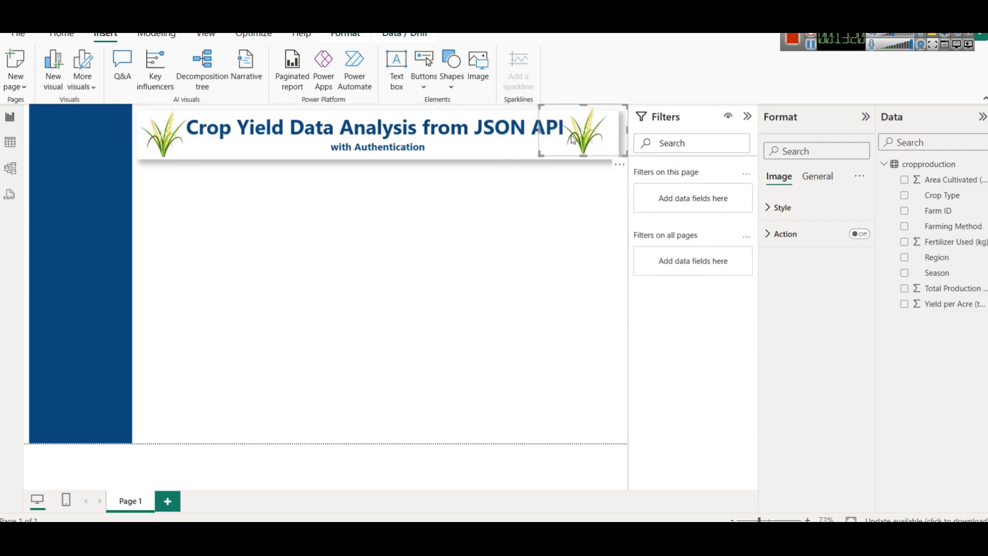
click(560, 185)
click(549, 145)
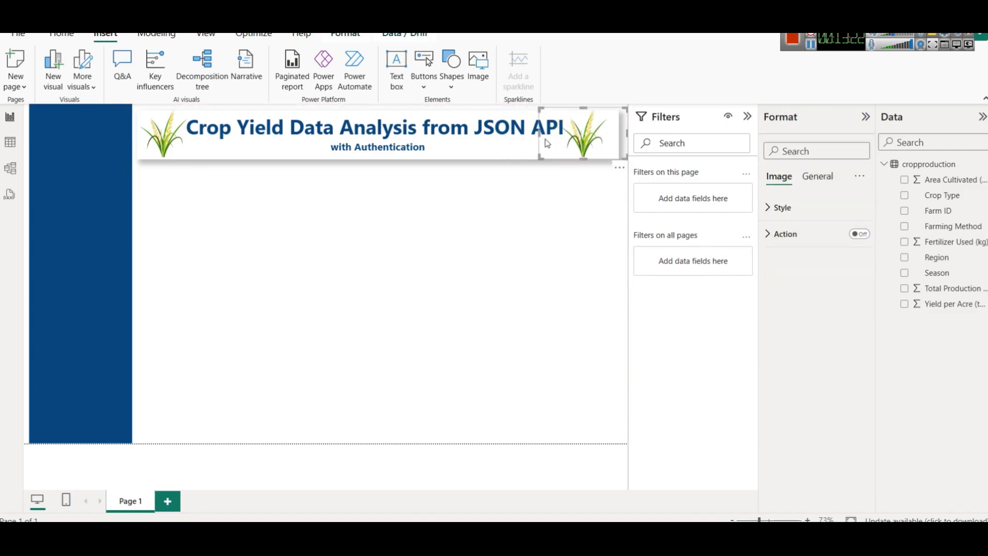
drag(539, 133, 555, 134)
click(566, 216)
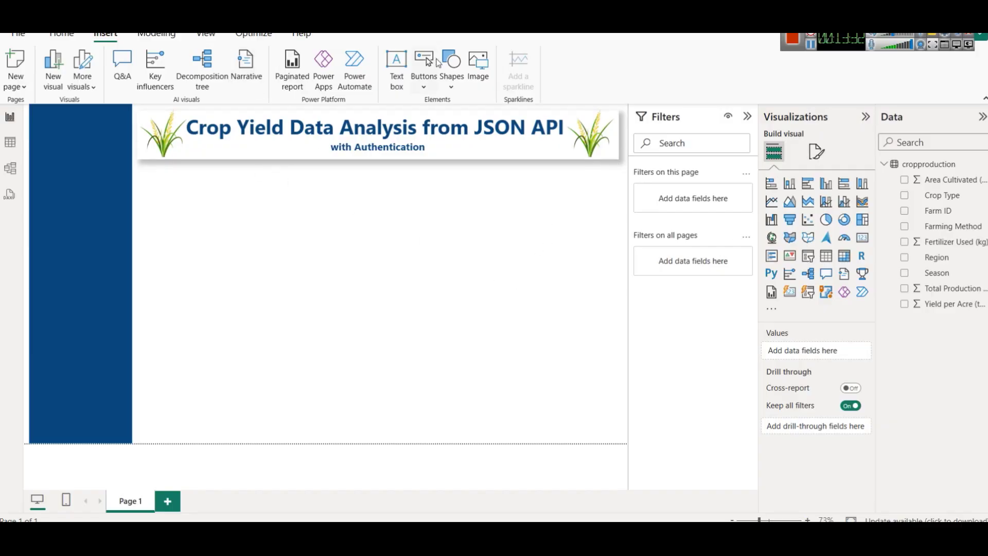
Insert the crops-footer.png image and shrink it into a small strip in the report page's lower-right corner.
click(477, 75)
double_click(236, 214)
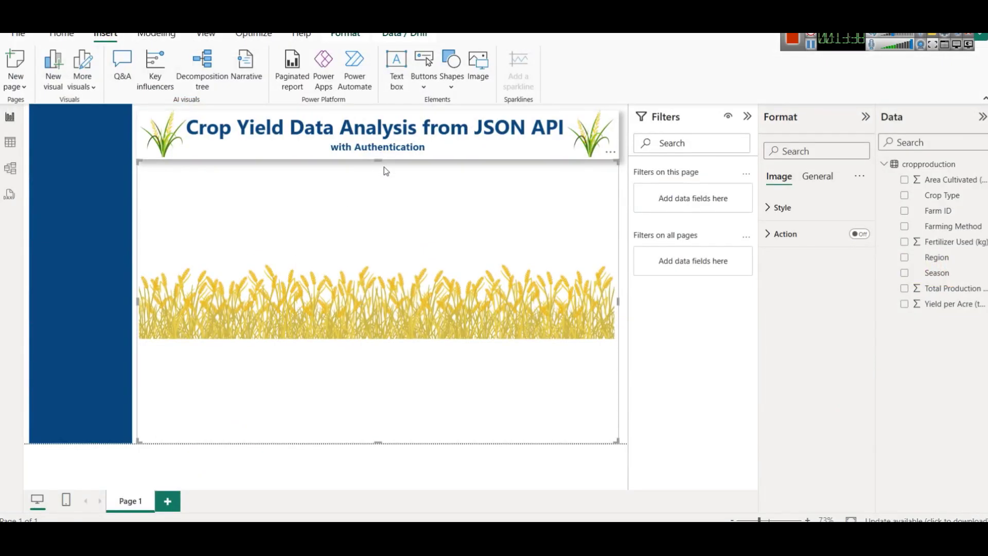
drag(378, 161, 393, 372)
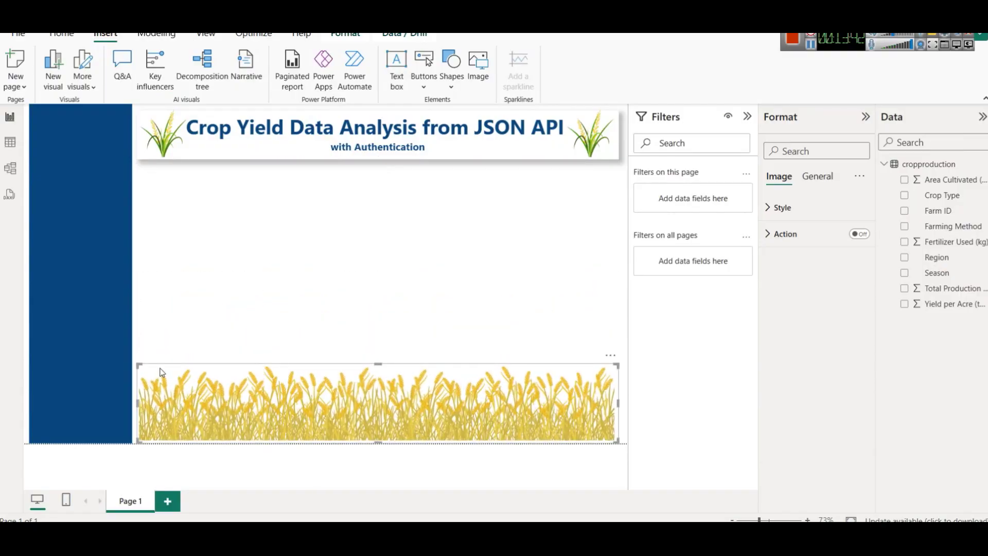
drag(139, 365, 446, 428)
Duplicate the crops footer strip and line up the copies along the page's lower edge up to the blue side panel.
click(486, 431)
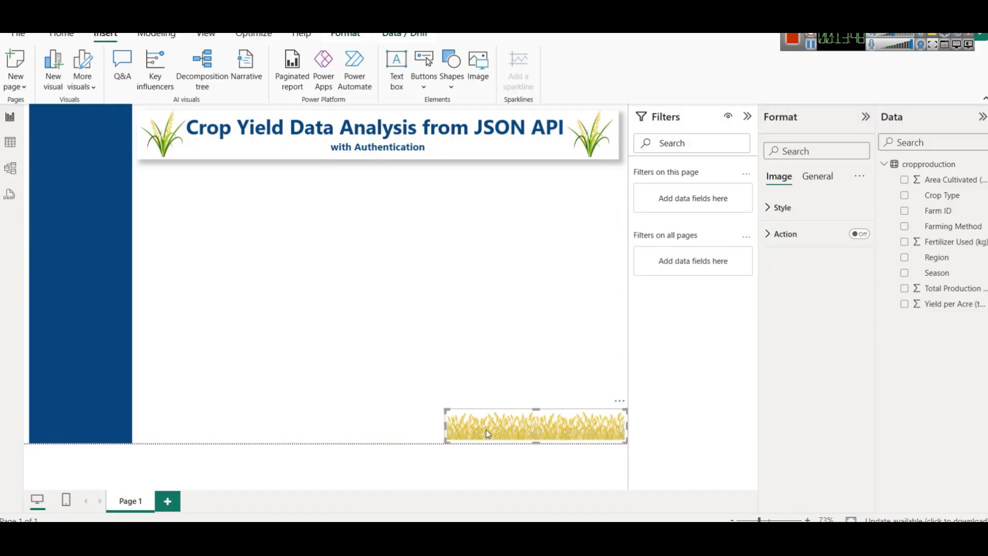
drag(486, 429, 307, 430)
drag(458, 439, 136, 454)
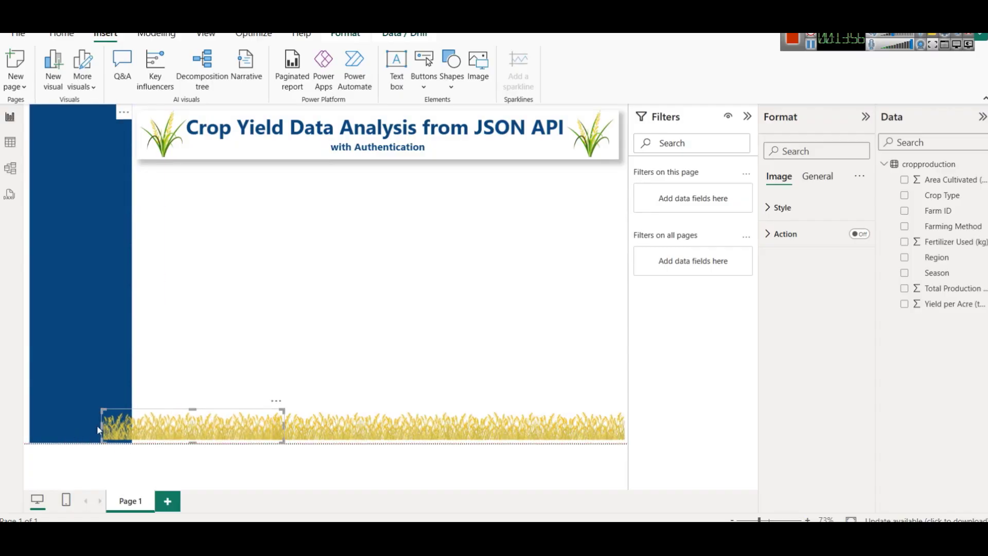
mouse_move(97, 425)
mouse_down()
mouse_move(146, 439)
mouse_move(101, 444)
mouse_up()
drag(181, 428, 209, 433)
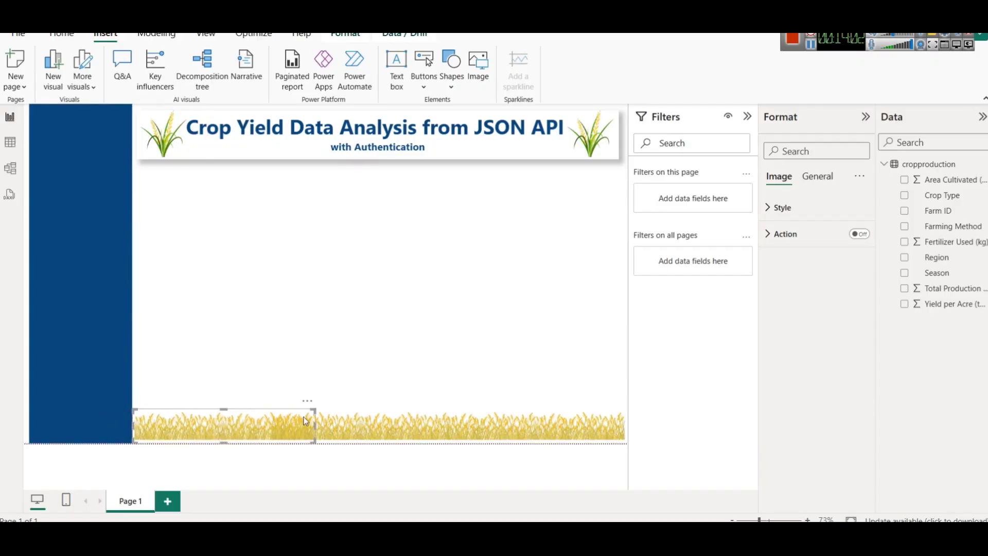
Narrow the leftmost crops footer strip to reduce its overlap, and align its base with the neighbouring strips.
drag(317, 425, 291, 425)
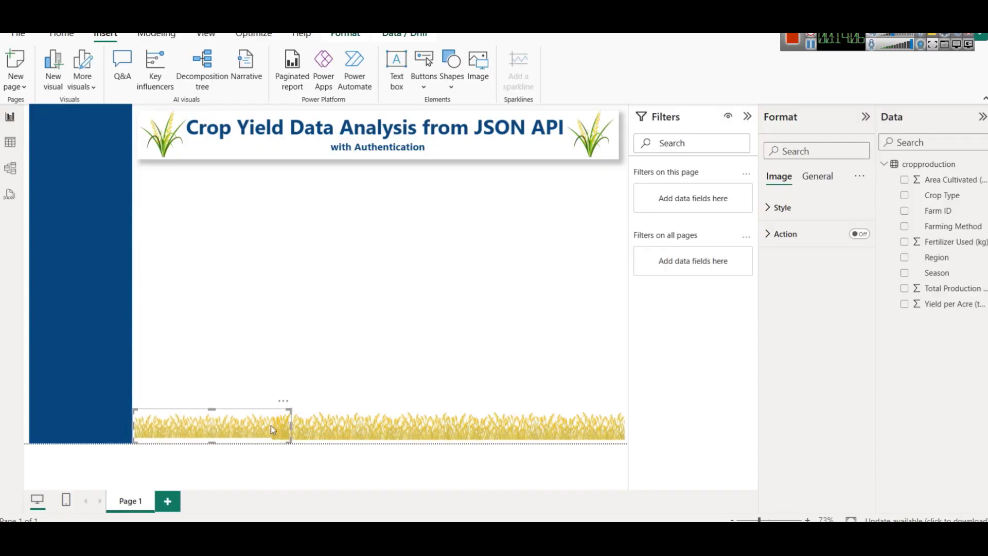
click(284, 363)
click(221, 425)
drag(211, 415, 212, 415)
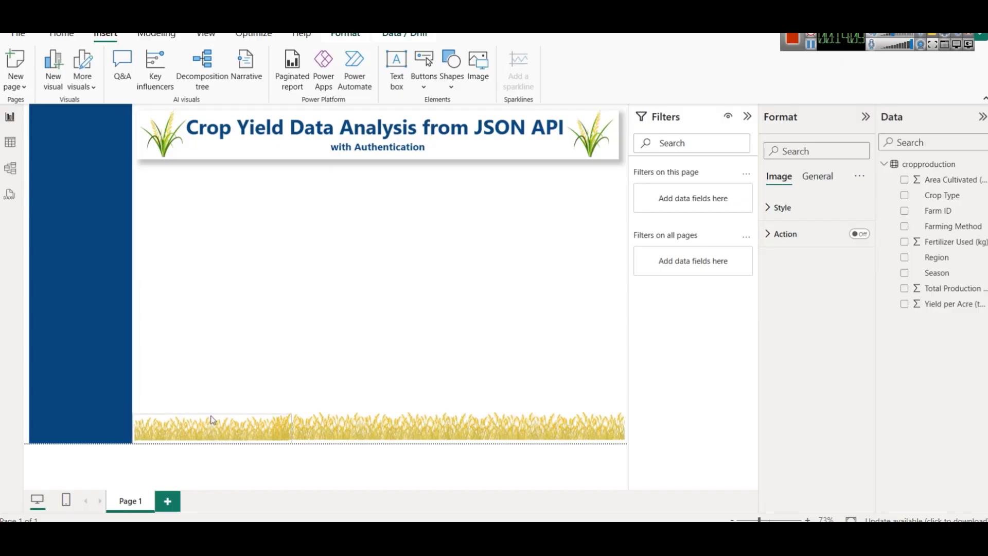
click(264, 367)
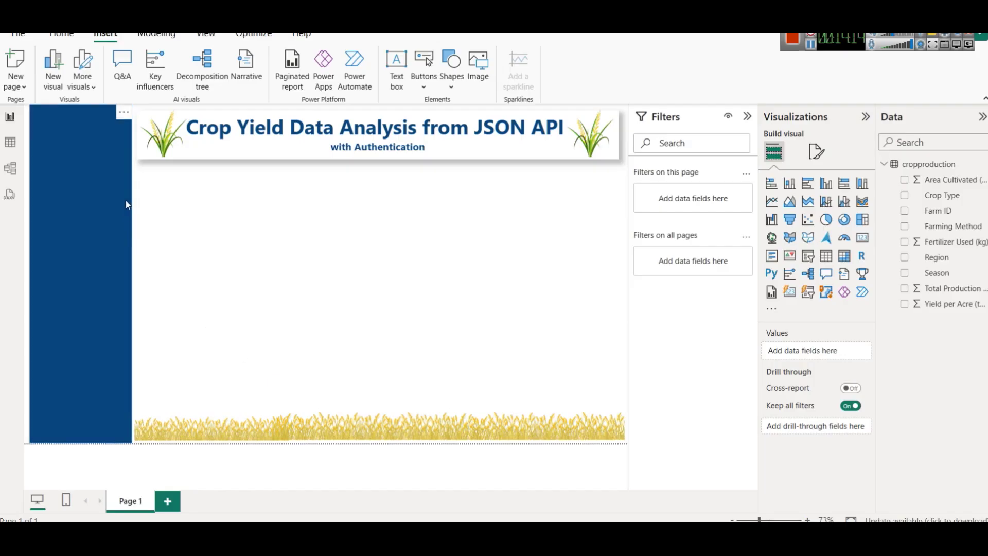
Shift the crop icon at the header's left end slightly towards the title.
click(138, 138)
drag(117, 133, 166, 143)
click(330, 209)
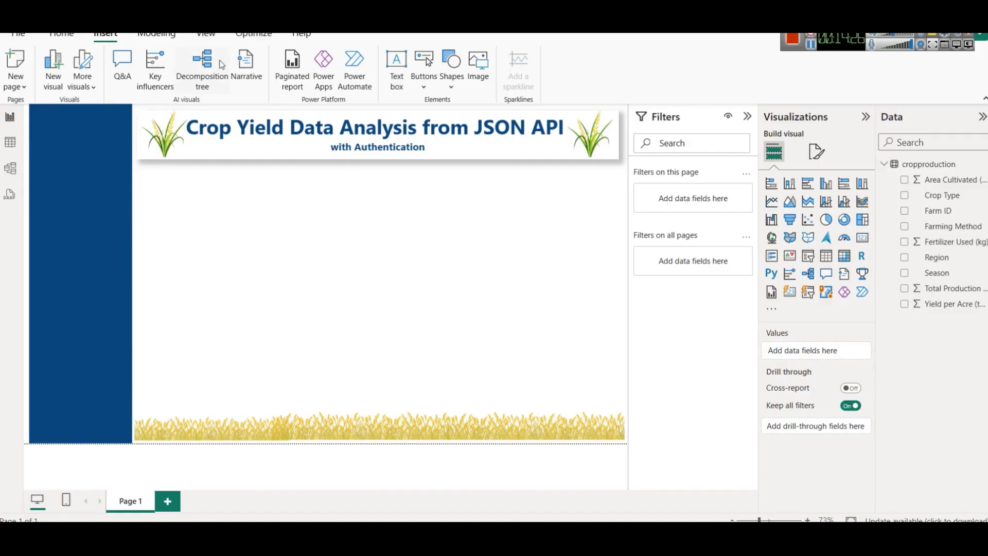
Insert the ss-logo-removebg-preview.png image and shrink it to sit centred at the upper end of the blue side panel.
click(486, 73)
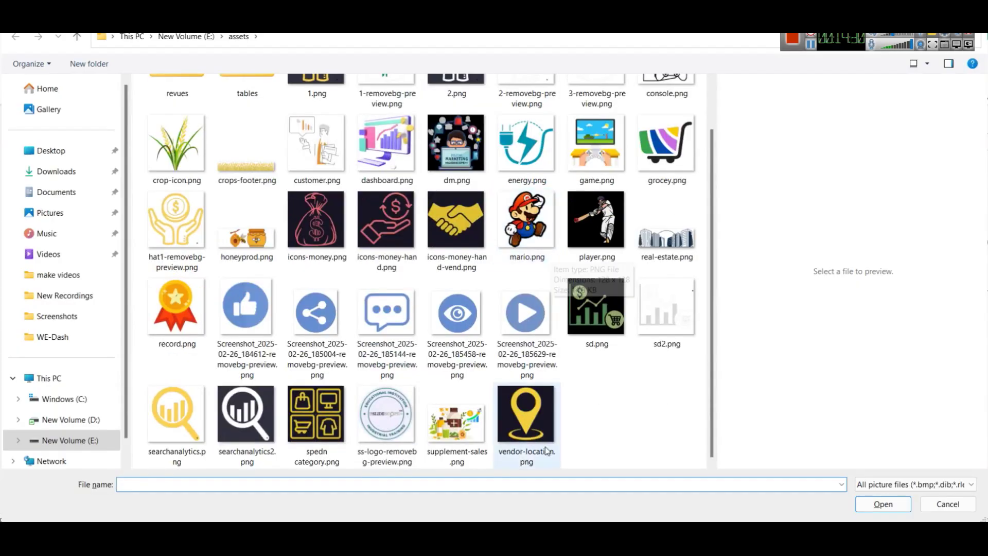
double_click(388, 415)
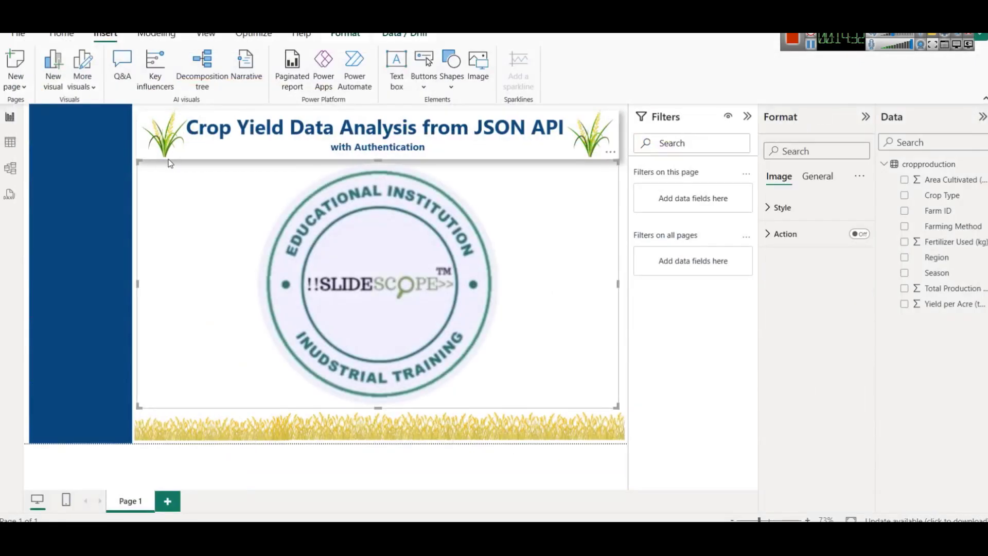
drag(137, 159, 85, 86)
drag(165, 141, 127, 139)
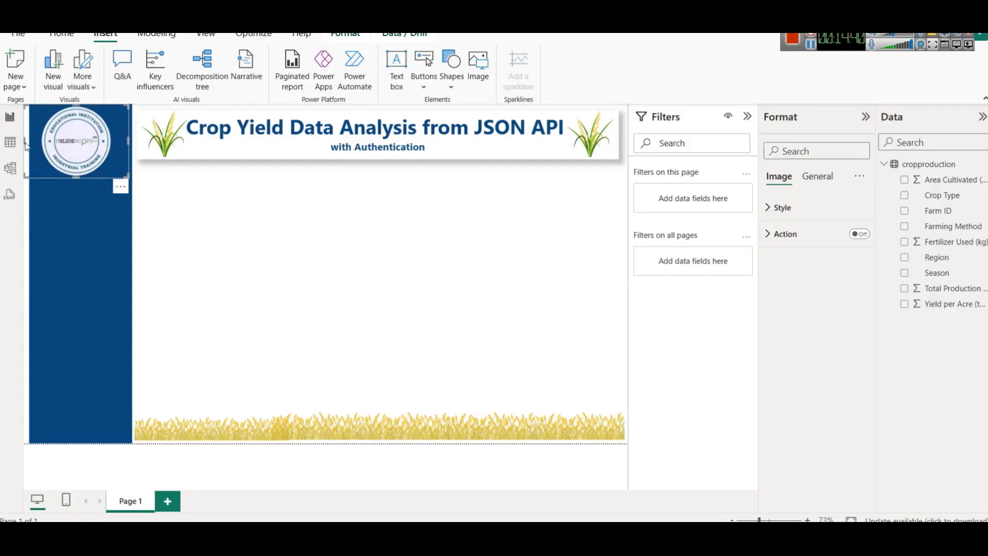
drag(24, 144, 38, 146)
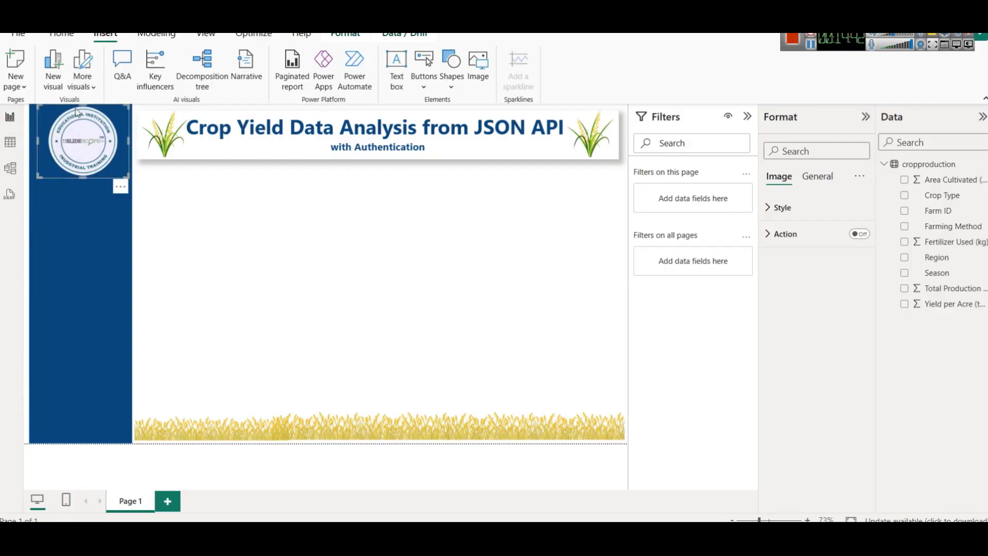
mouse_move(85, 105)
mouse_down()
mouse_move(86, 119)
mouse_move(86, 105)
mouse_up()
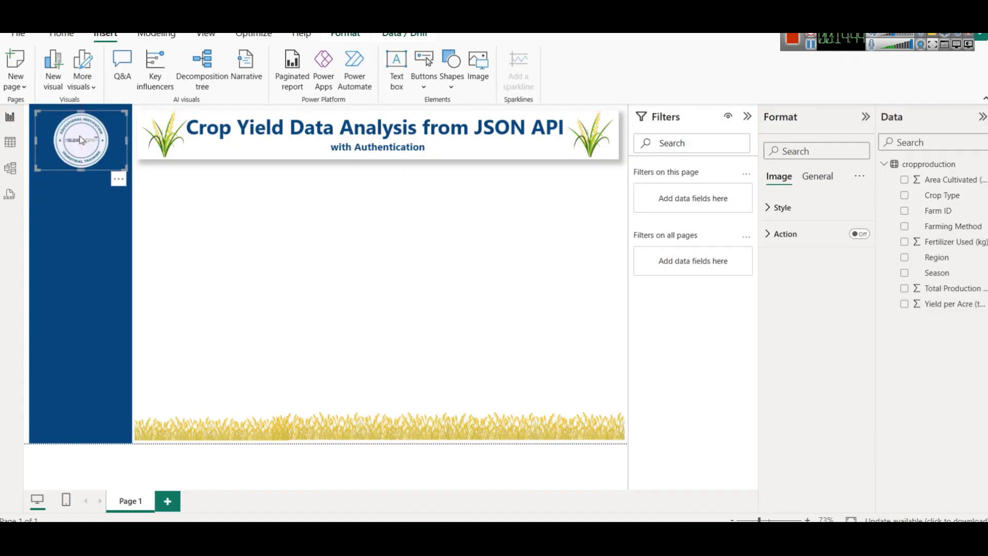
click(251, 274)
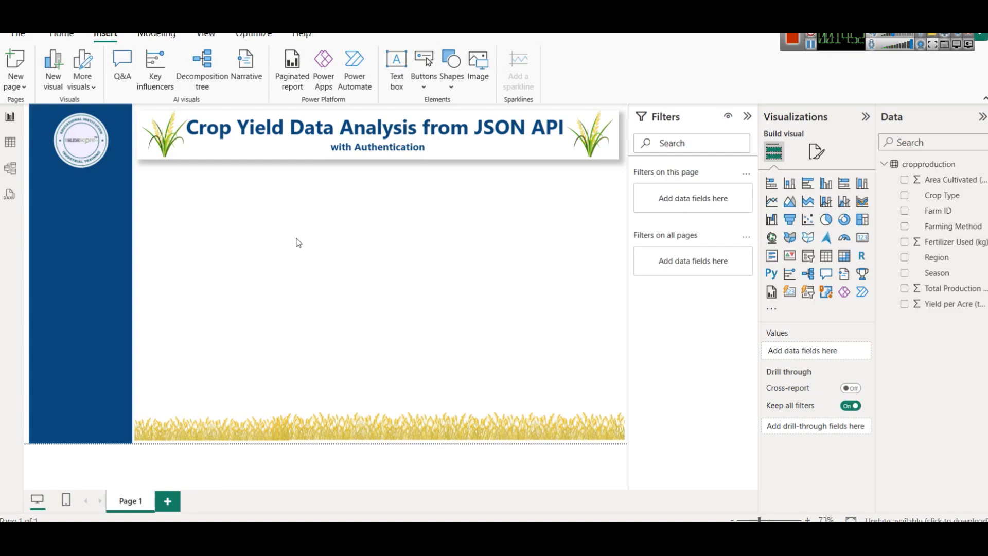
Apply the built-in Power BI theme whose palette starts with green to the report.
click(206, 34)
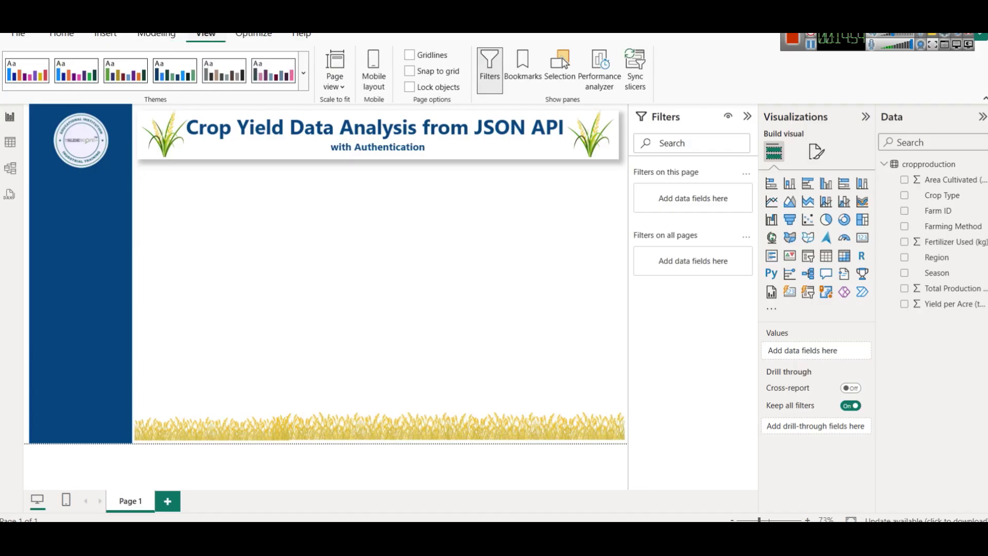
click(306, 75)
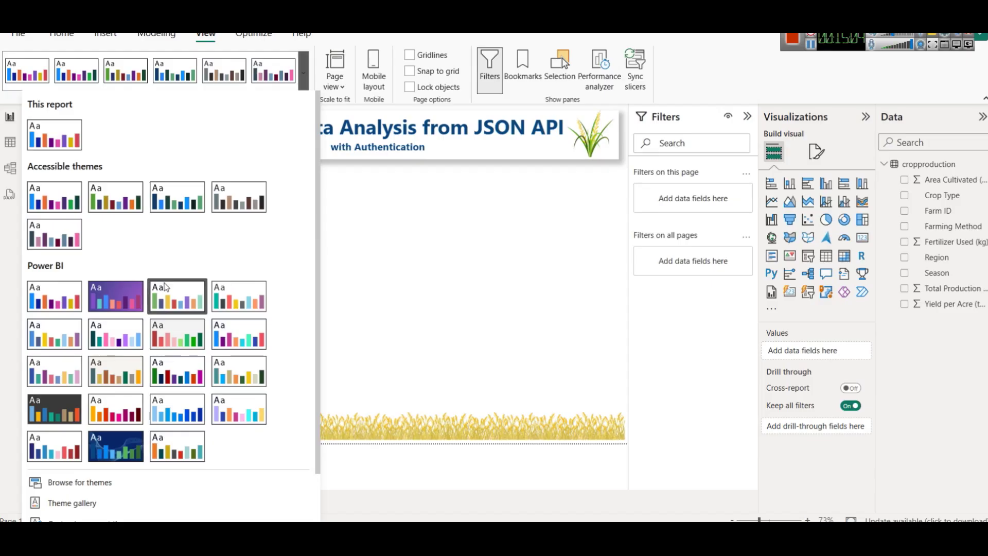
click(170, 303)
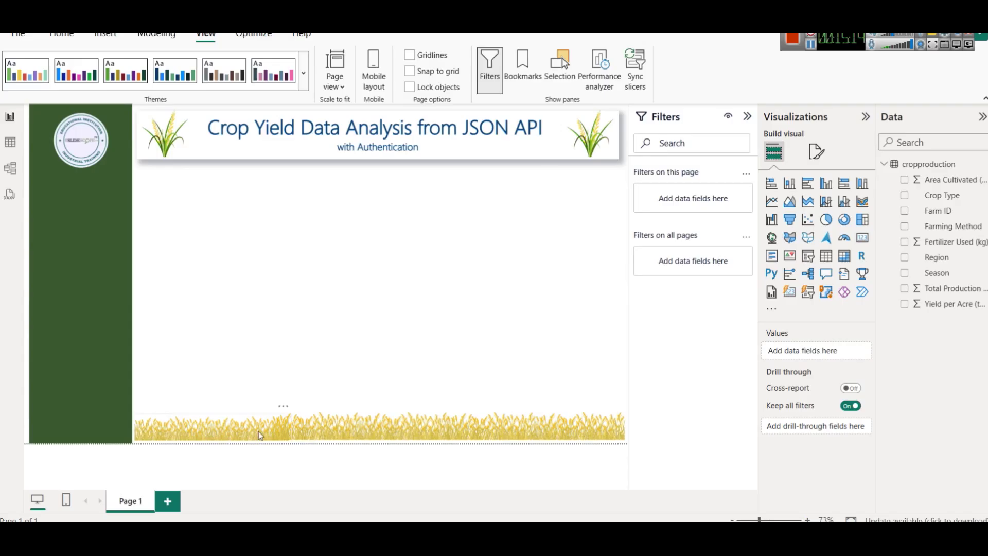
click(387, 430)
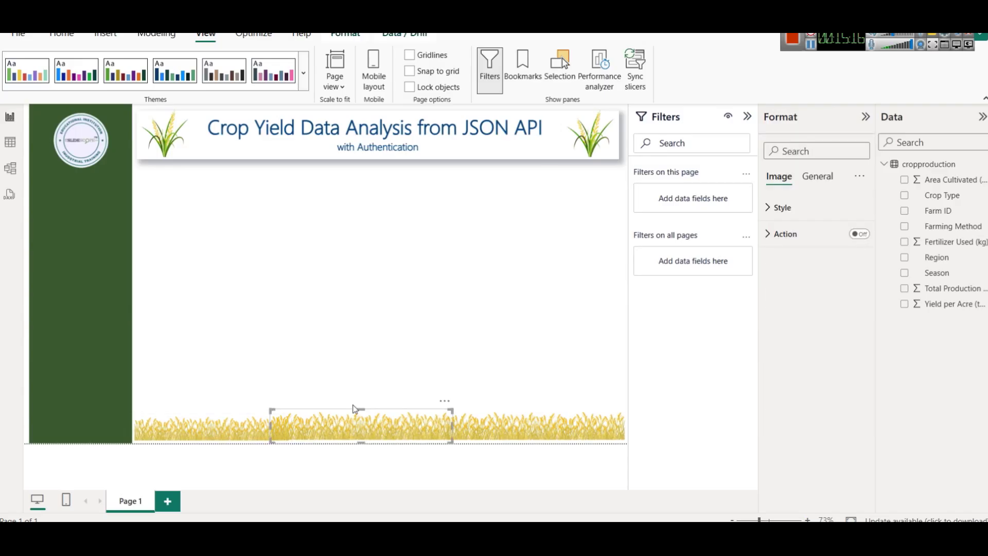
drag(360, 410, 361, 410)
click(381, 355)
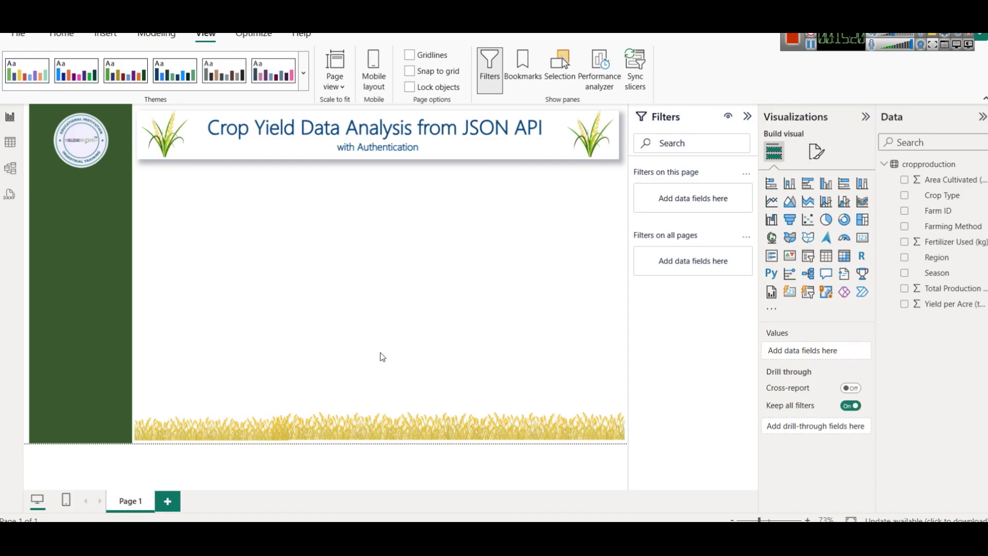
Review the rows and field list of the cropproduction table in the table view and return to the report page.
click(16, 150)
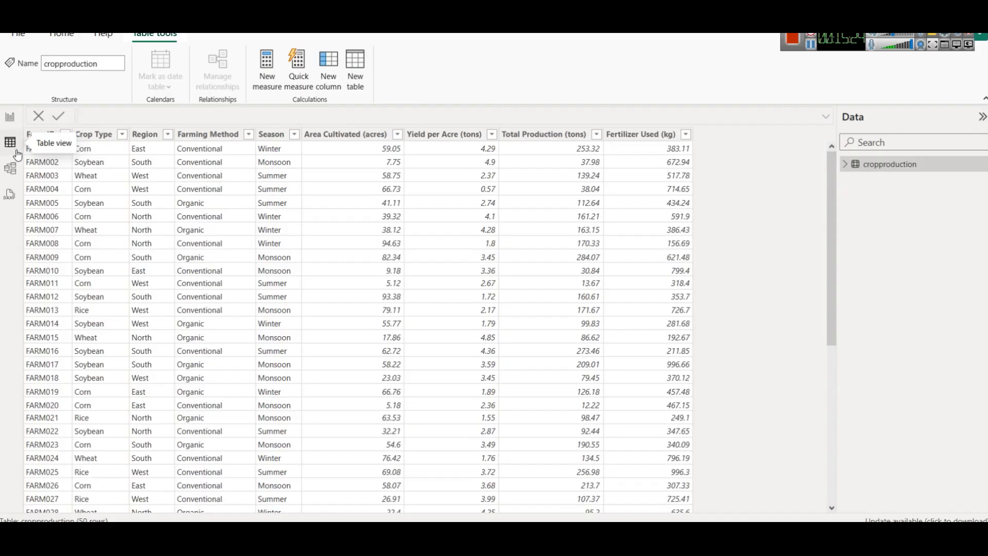
click(844, 164)
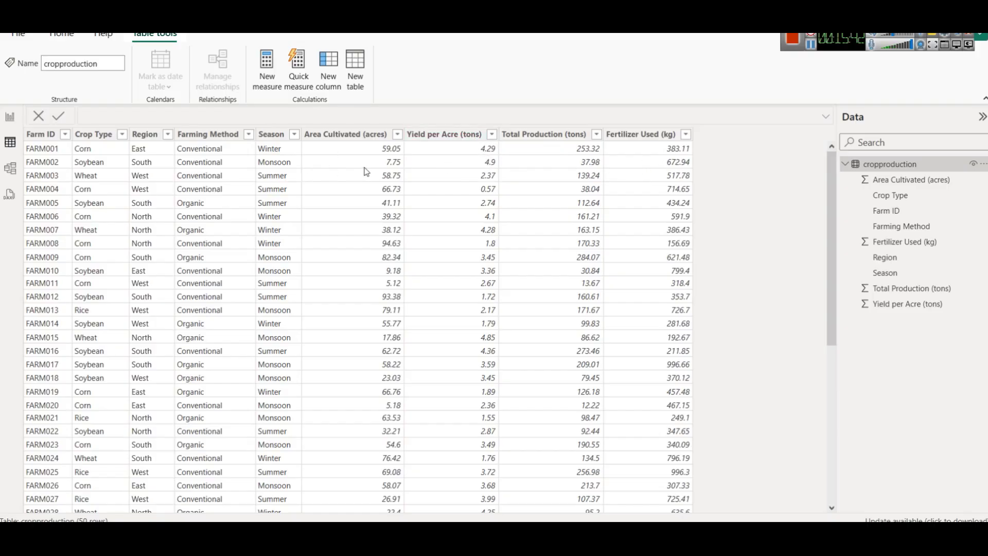
click(3, 121)
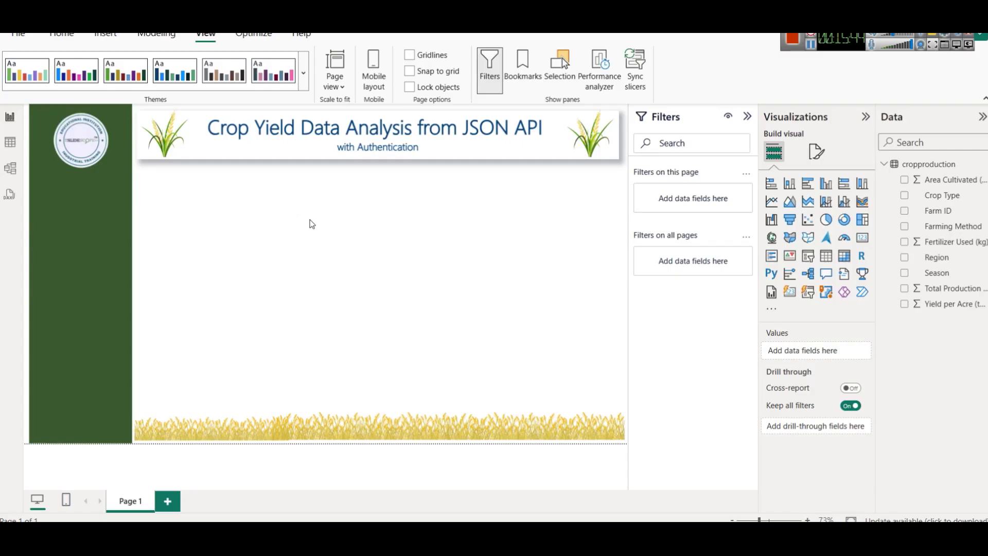
click(381, 126)
click(619, 308)
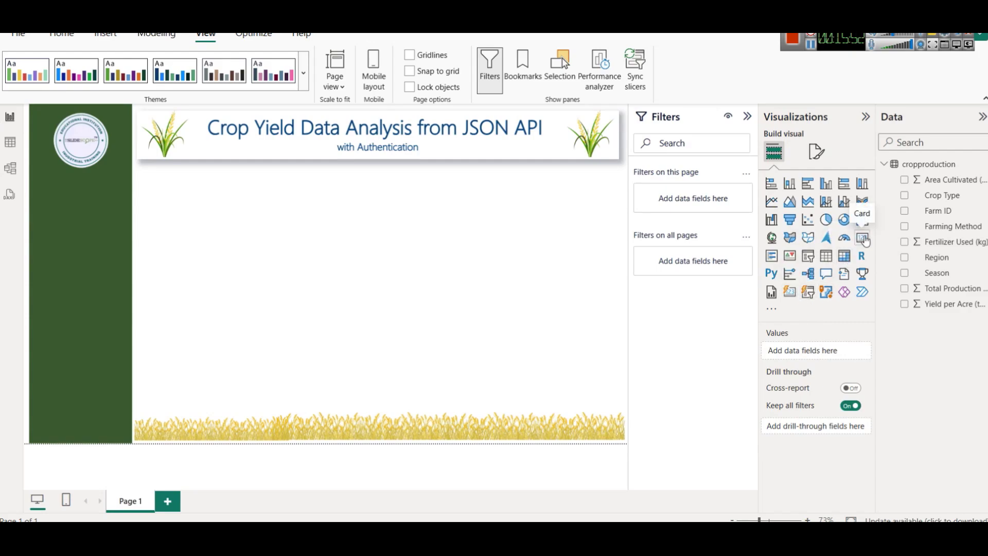
Add an empty card visual and shrink it to a small card just below the header's left end.
click(863, 238)
drag(379, 161, 393, 190)
drag(618, 193, 240, 185)
key(Escape)
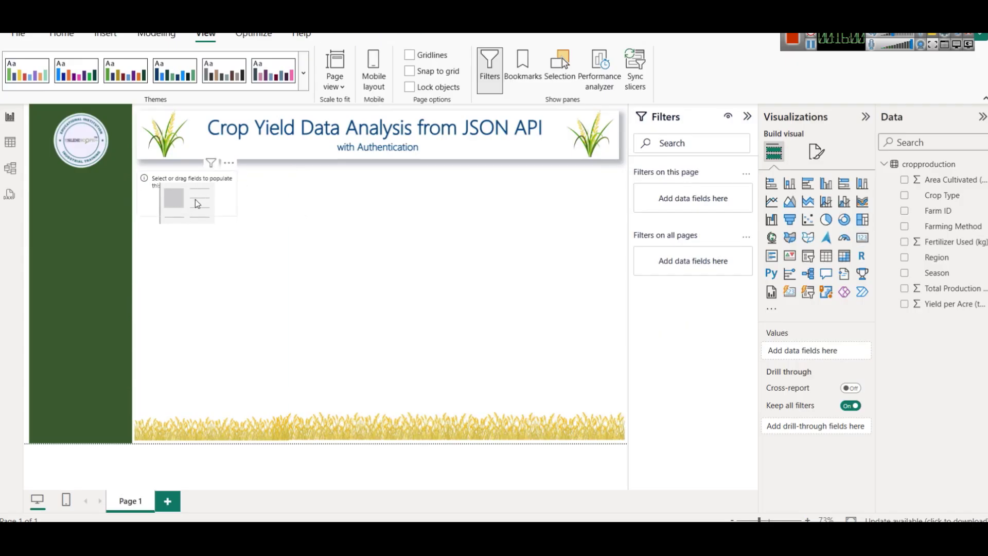
Duplicate the empty card and spread the copies into a row of four below the header.
click(203, 206)
drag(186, 201, 586, 202)
click(442, 201)
click(310, 201)
click(155, 201)
click(312, 286)
click(214, 206)
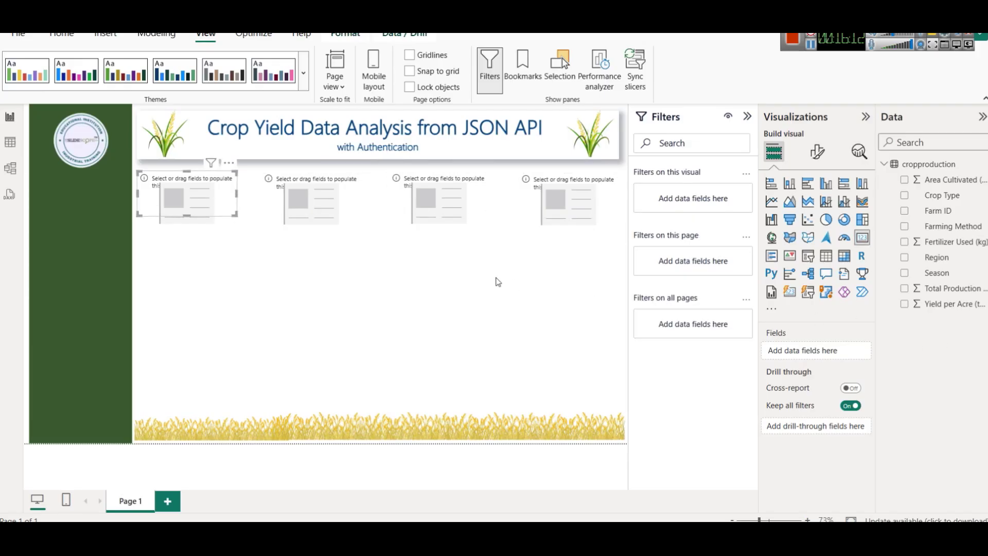
Delete the surplus empty cards so that only one remains below the header's left end.
key(Delete)
key(Delete)
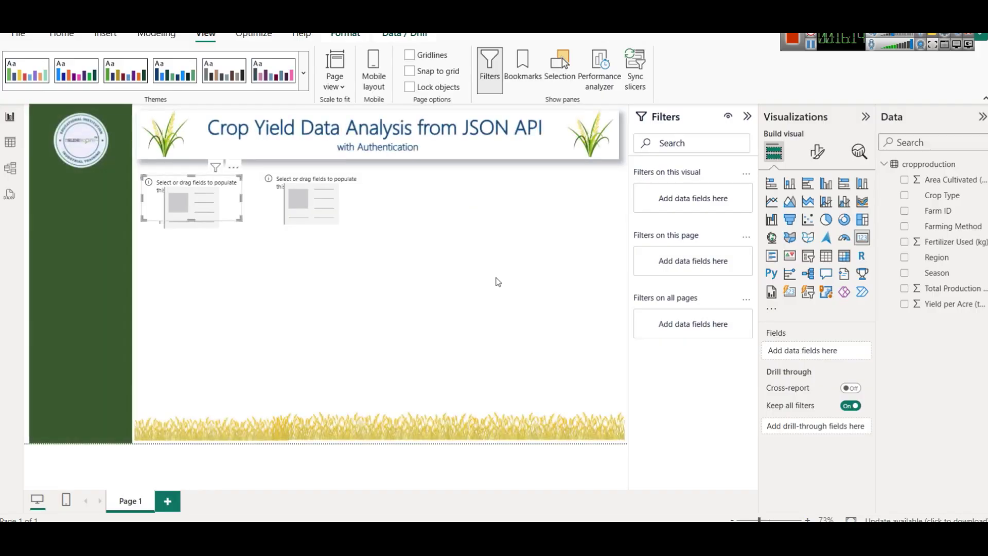
key(Delete)
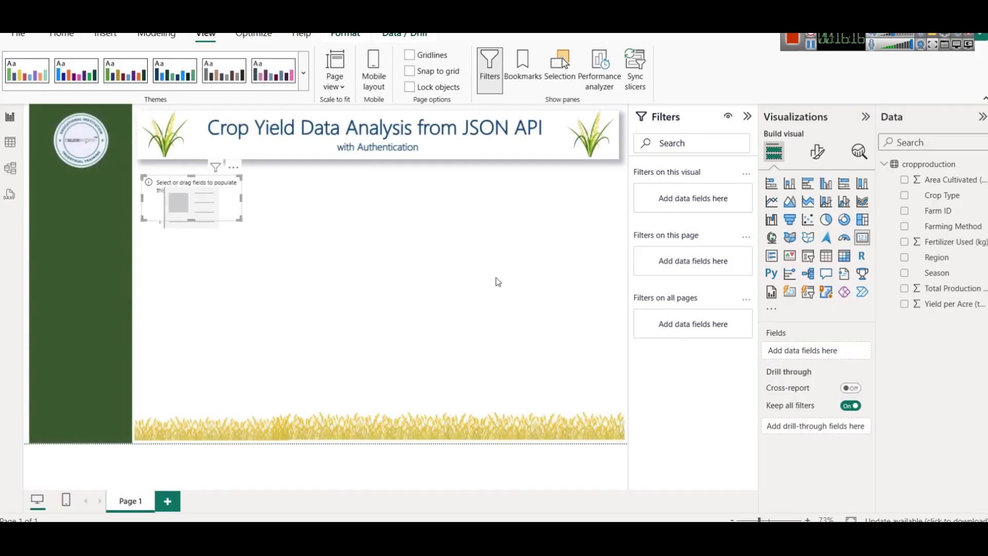
Align the remaining card with the header's left edge and fill it with the Area Cultivated (acres) field.
drag(222, 208, 199, 196)
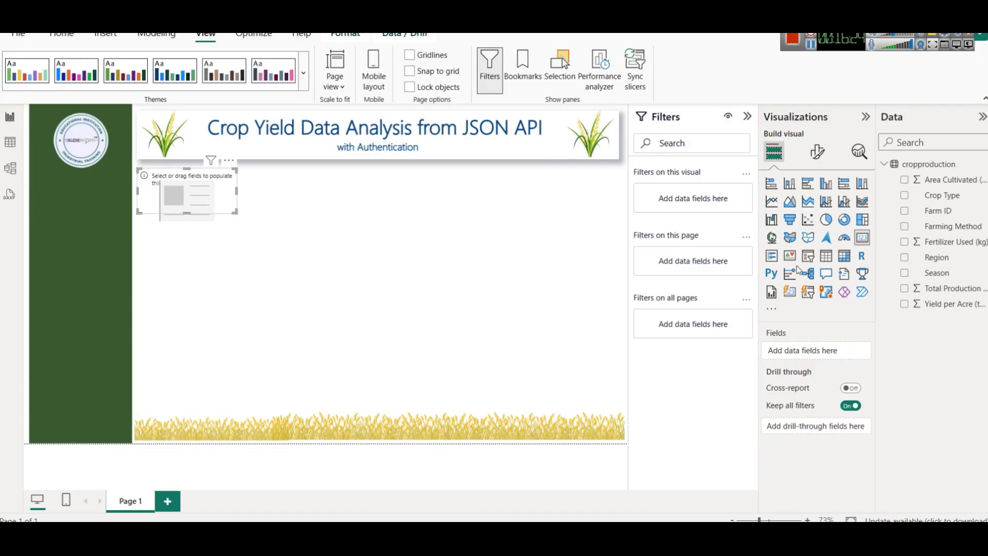
drag(947, 181, 202, 188)
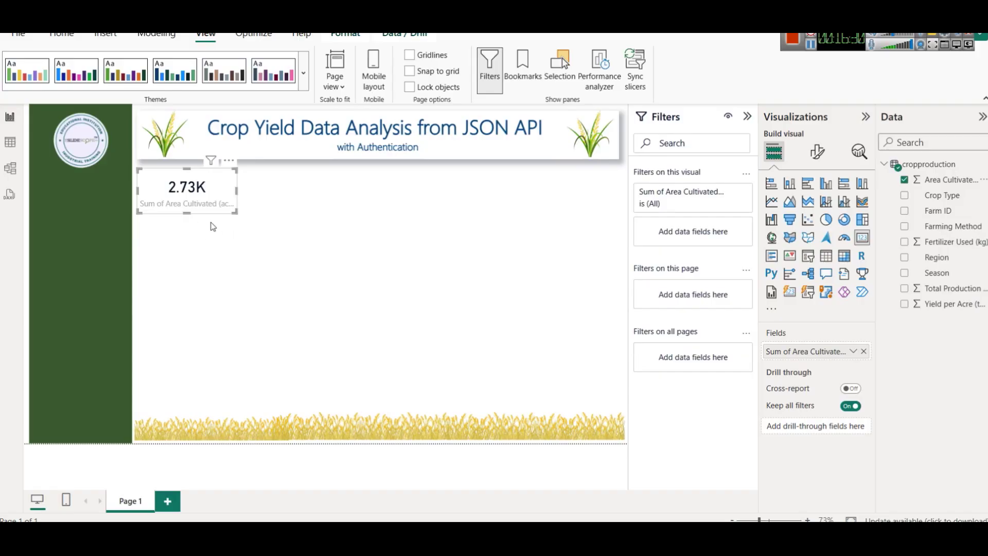
Rename the card's field for this visual as Total Area Cultivated (acres).
click(853, 351)
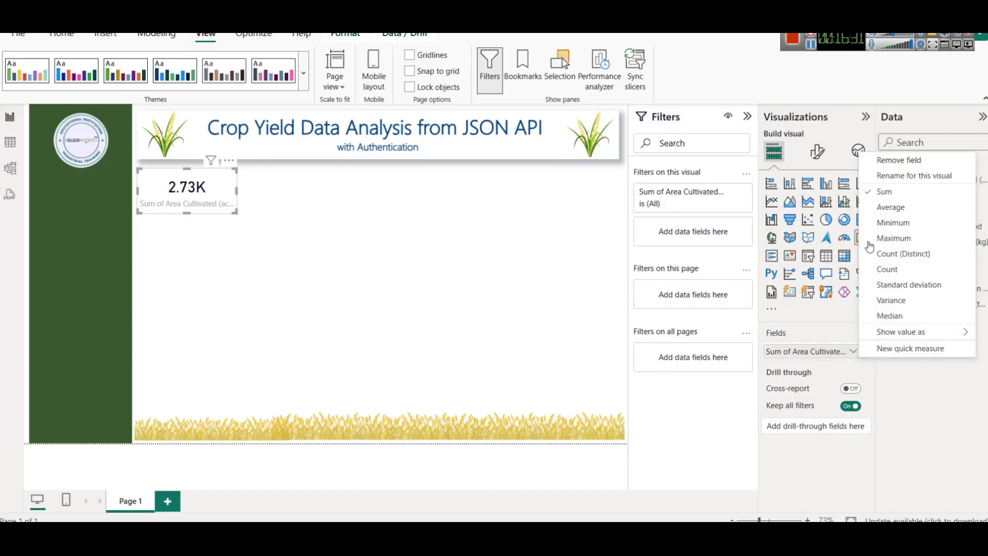
click(901, 178)
key(Home)
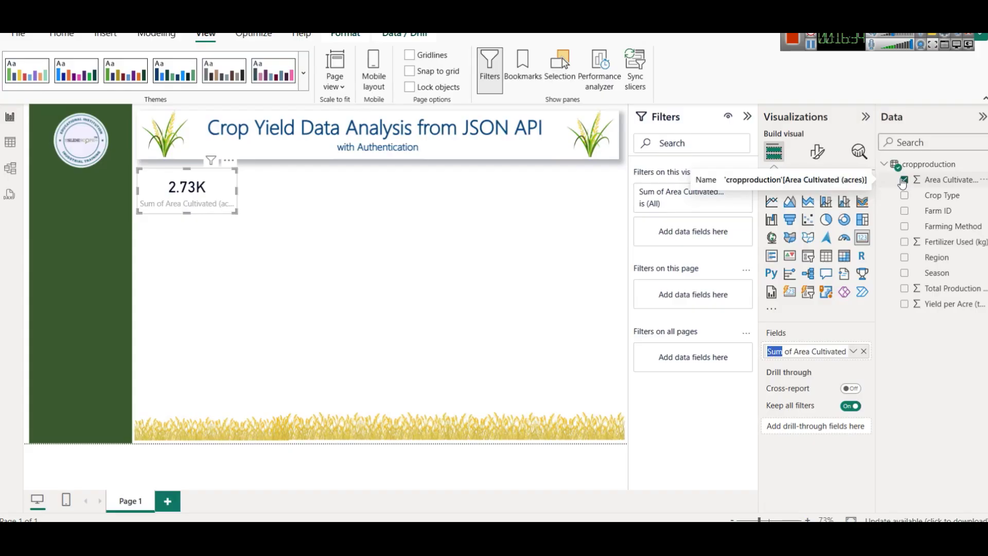
text(Total)
key(Return)
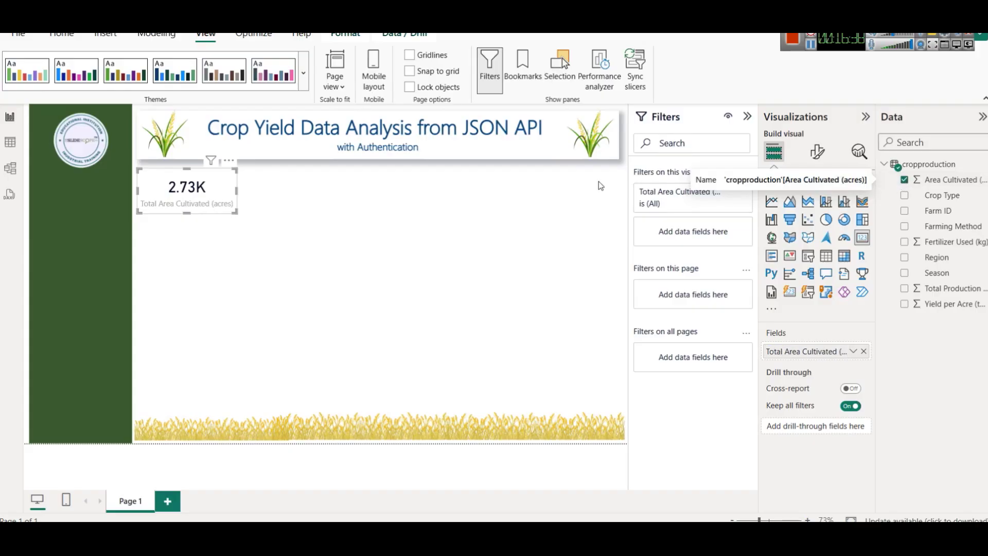
Format the card's callout value in the darkest green theme colour with font size 31.
click(817, 151)
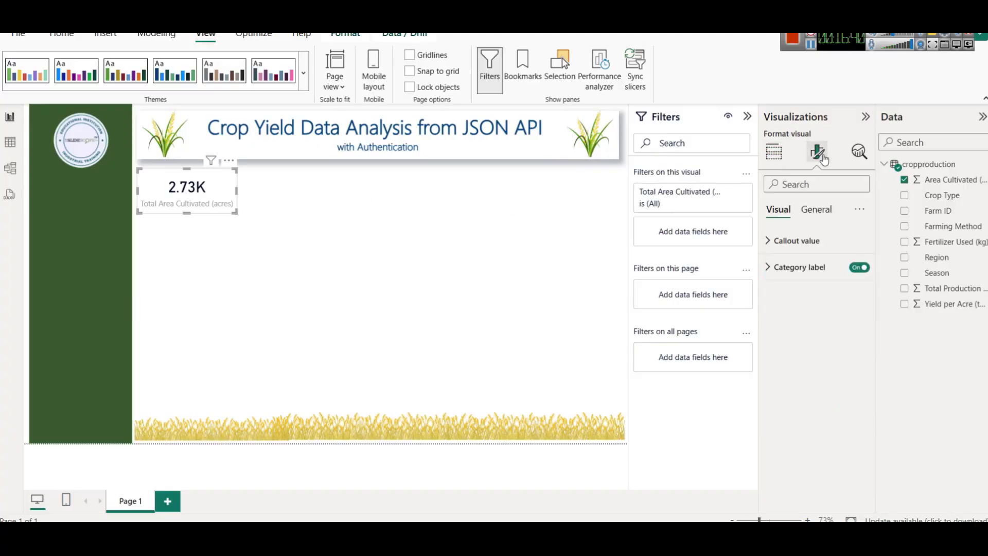
click(812, 243)
click(786, 339)
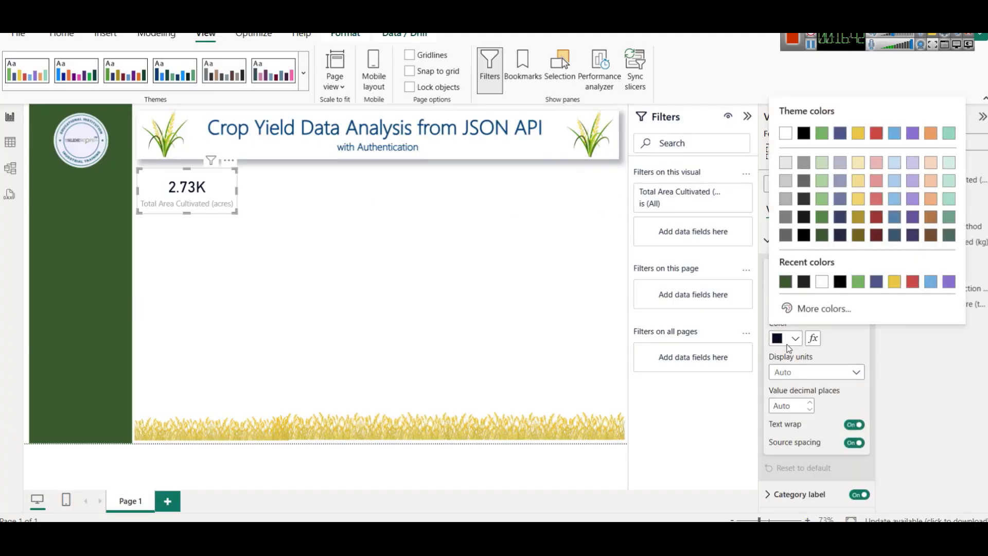
click(824, 236)
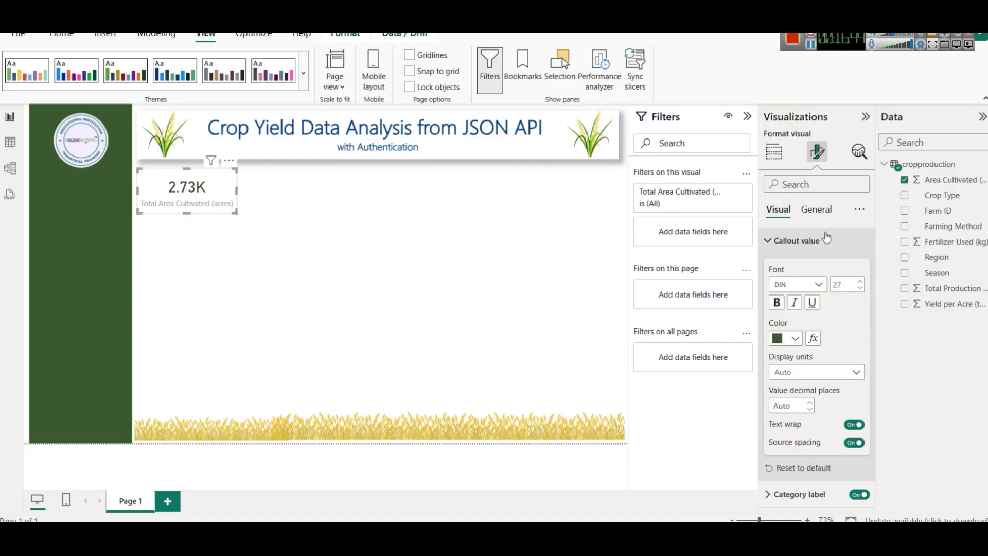
click(860, 281)
click(861, 281)
click(861, 281)
click(861, 281)
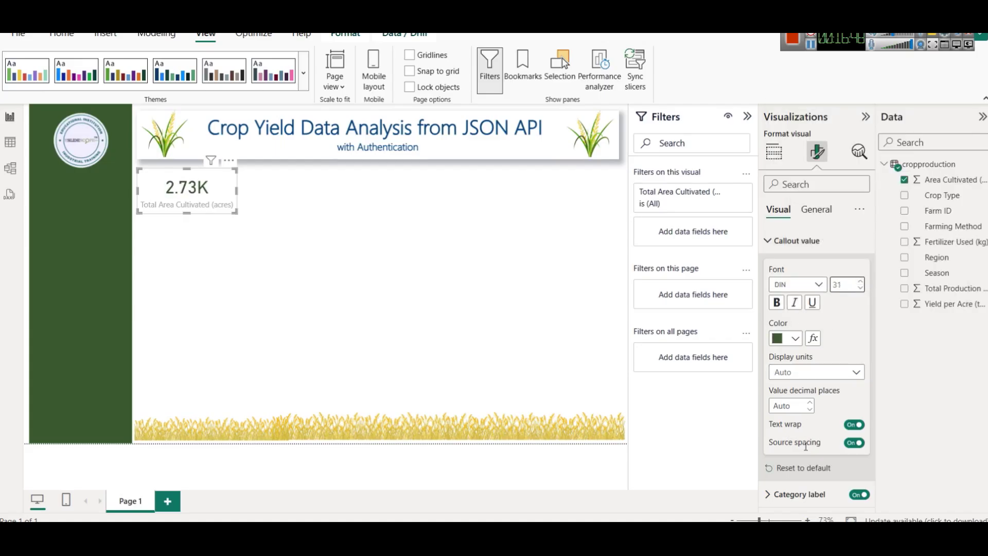
Make the card's category label bold and colour it in the darkest navy theme shade.
click(800, 493)
click(793, 463)
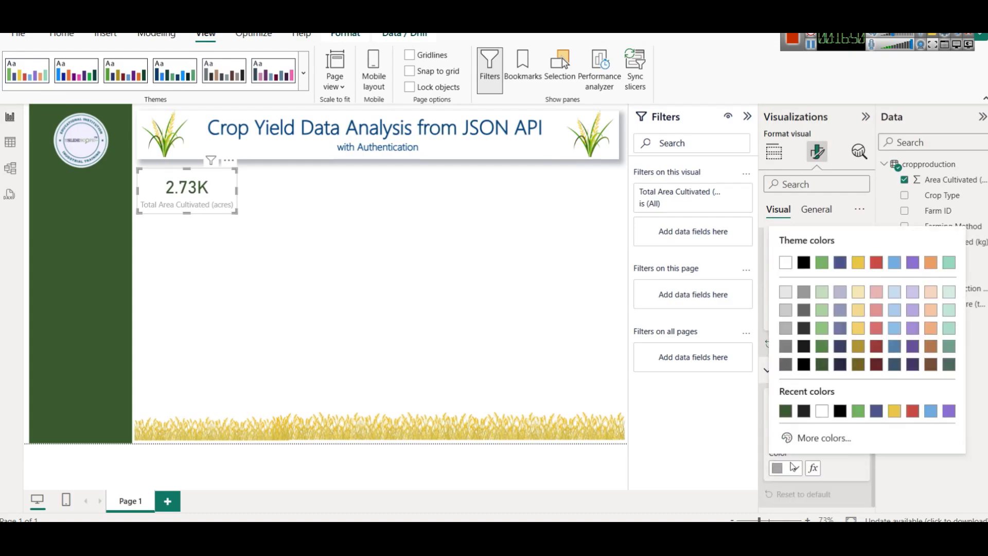
click(841, 365)
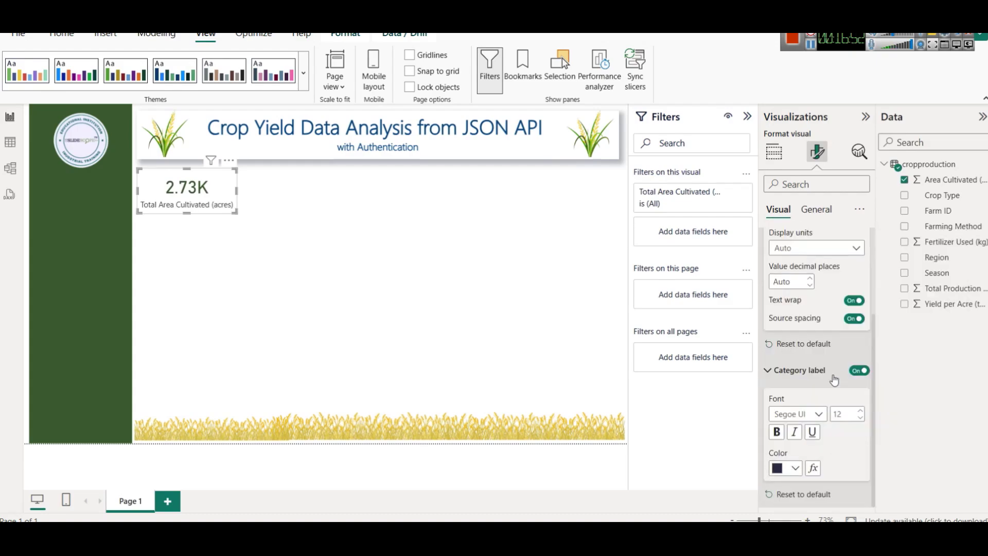
click(776, 432)
click(326, 233)
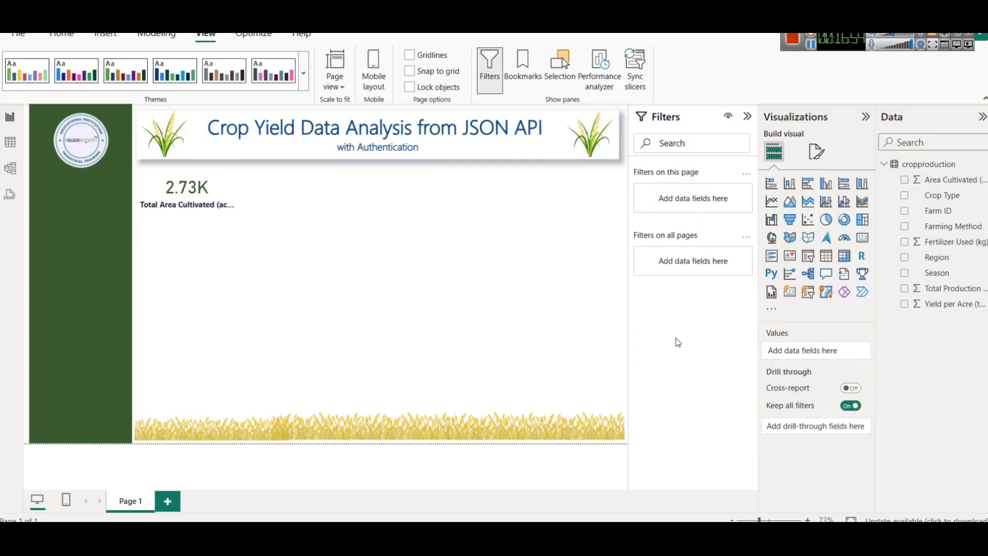
click(217, 195)
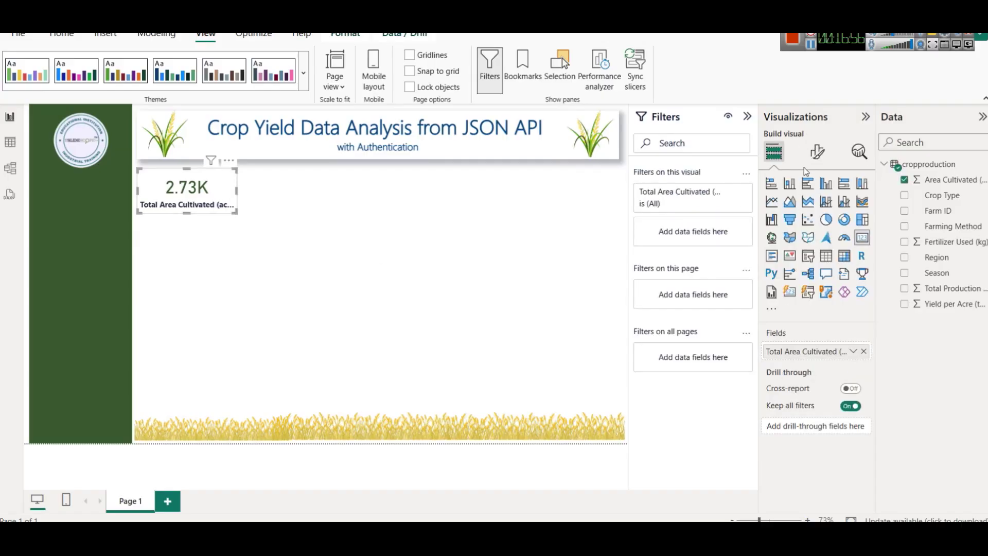
click(813, 157)
click(859, 267)
click(800, 267)
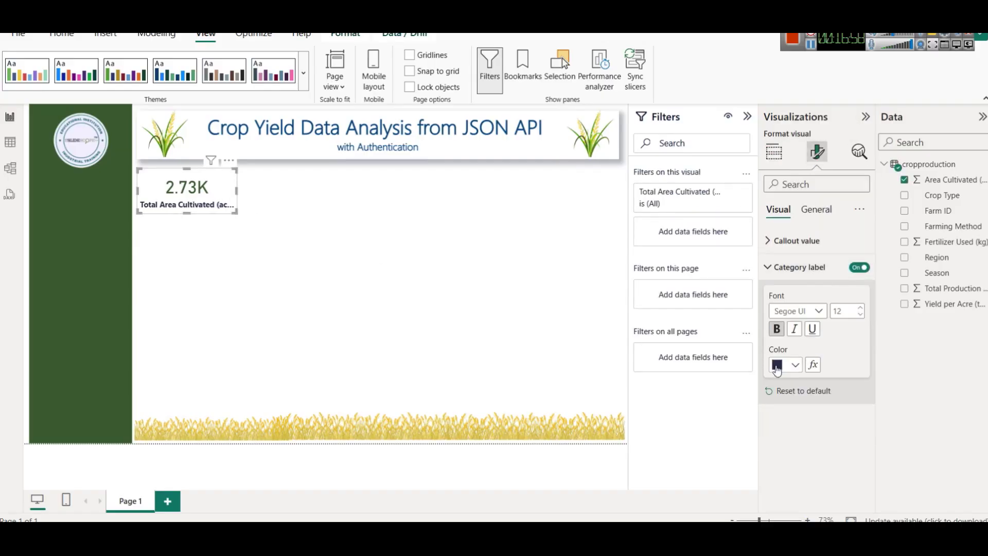
click(782, 365)
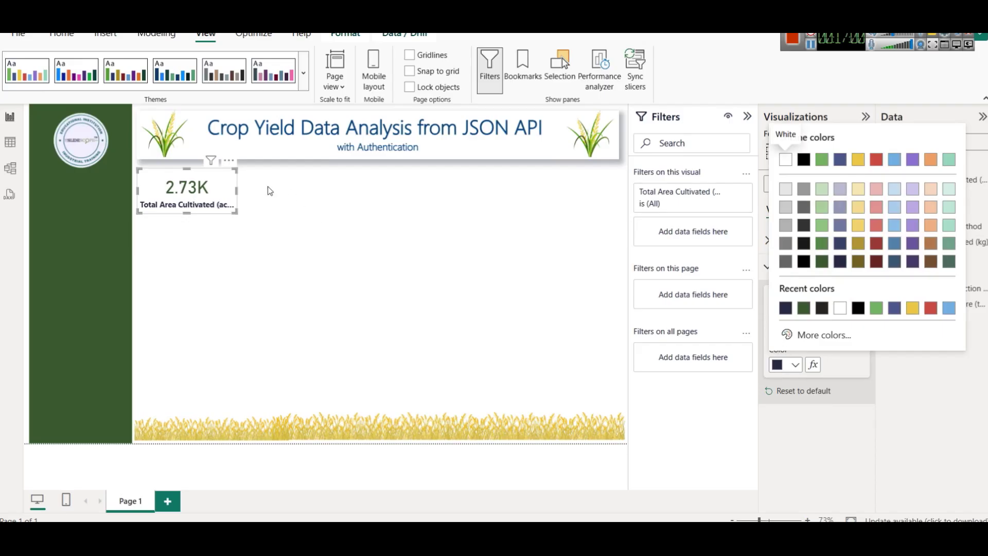
click(240, 195)
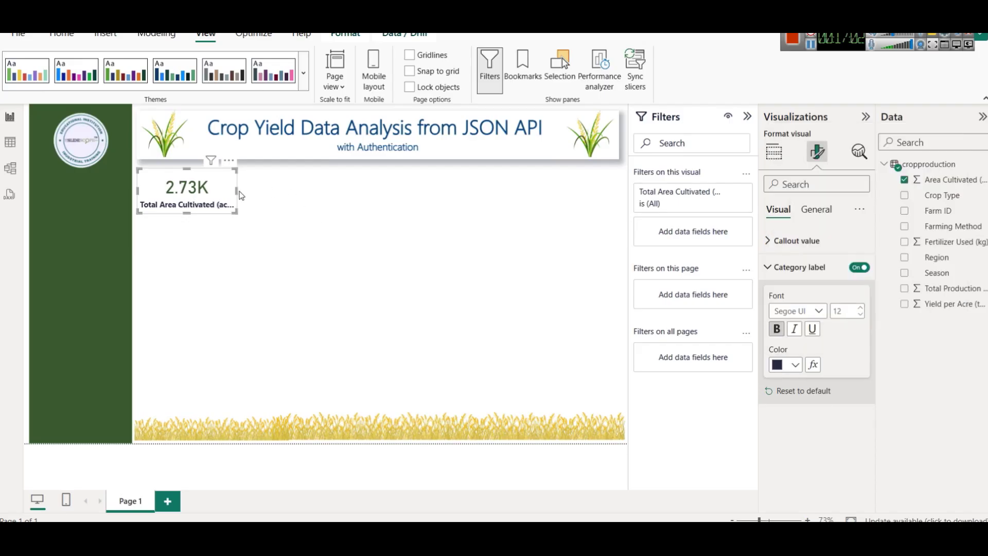
Widen the Total Area Cultivated card until its full category label fits, and turn on its shadow without a visual border.
drag(238, 193, 246, 194)
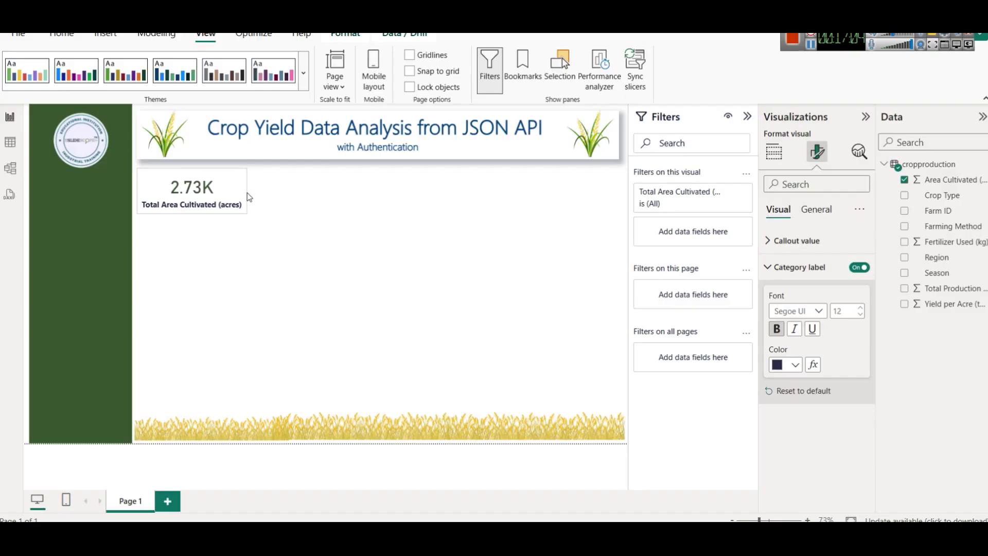
click(816, 209)
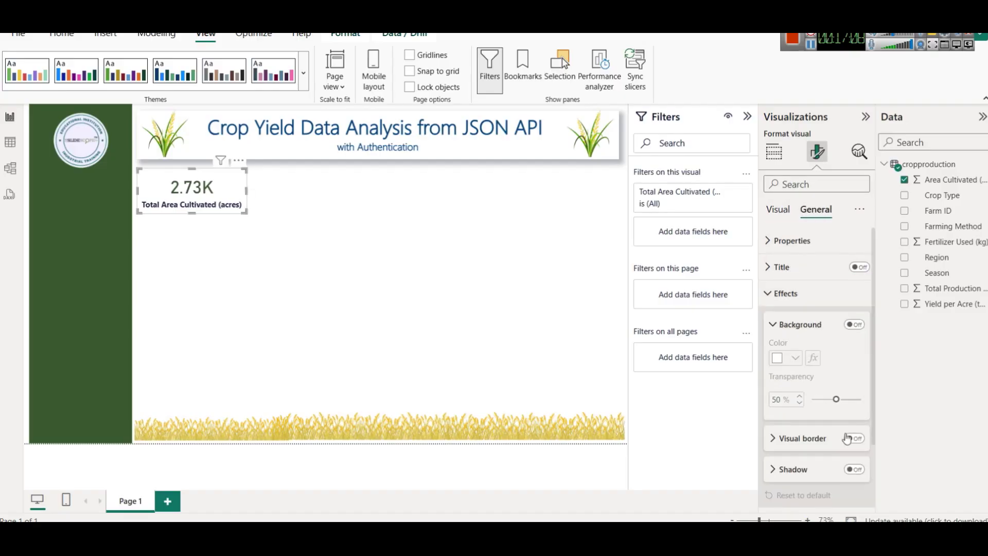
click(855, 469)
click(855, 439)
click(855, 438)
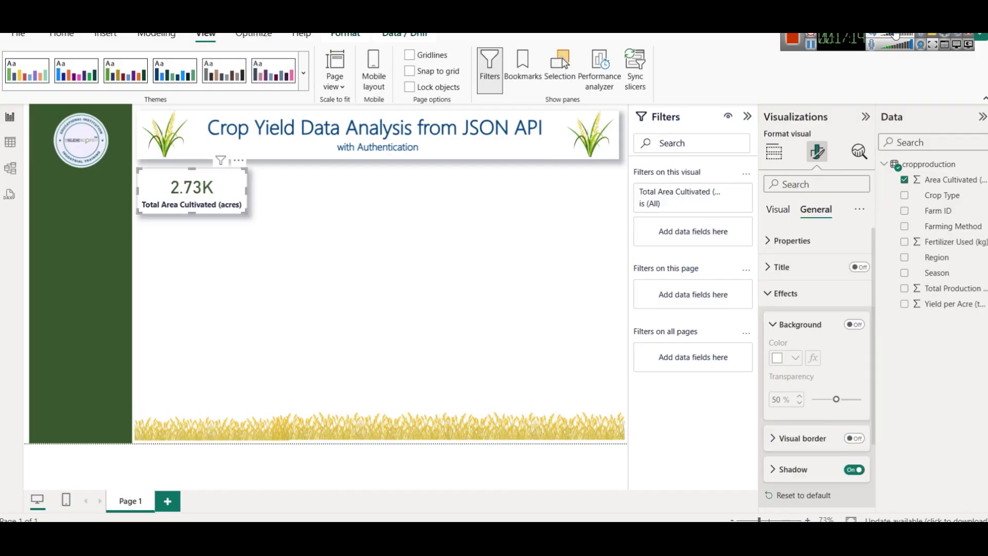
click(419, 194)
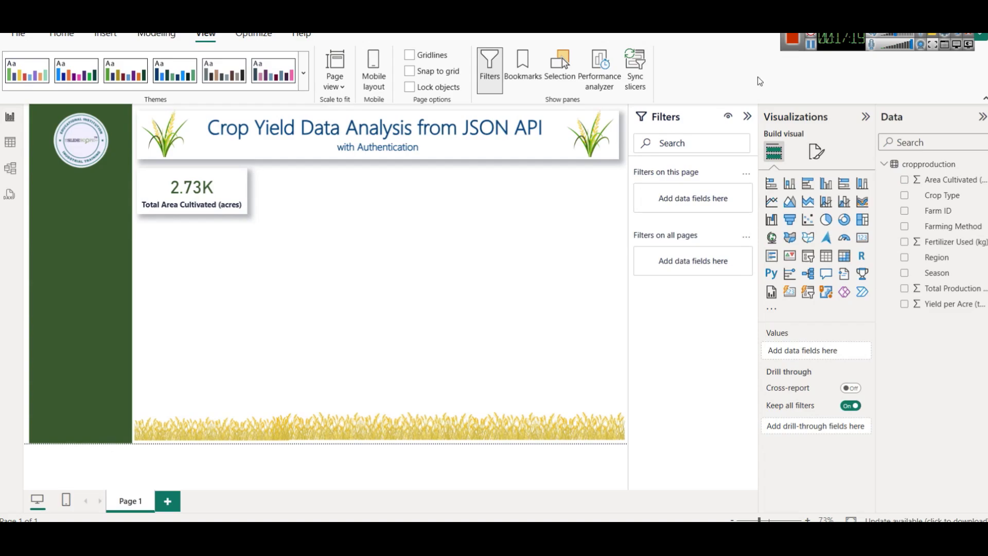
Turn on the Total Area Cultivated card's visual border with rounded corners of 14 px.
click(223, 181)
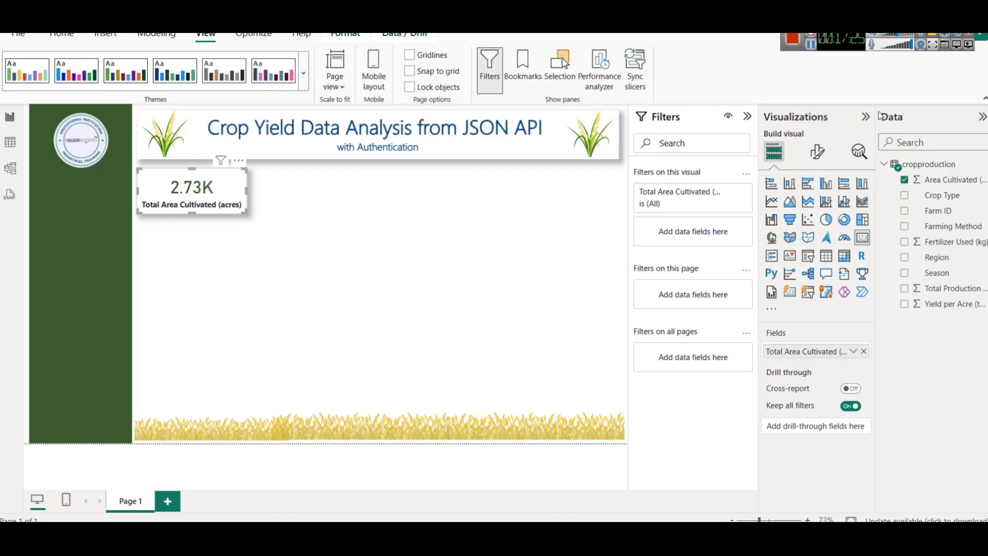
click(828, 151)
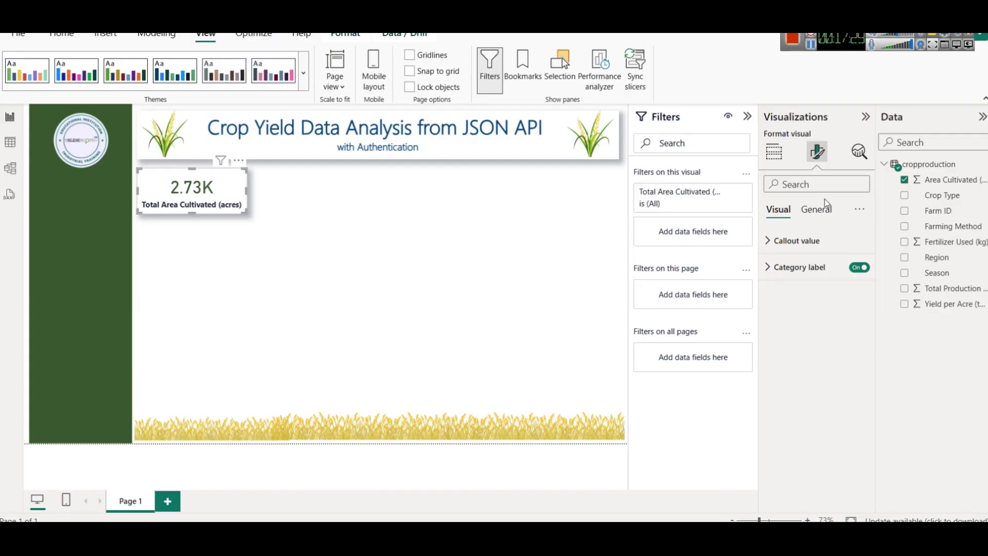
click(817, 211)
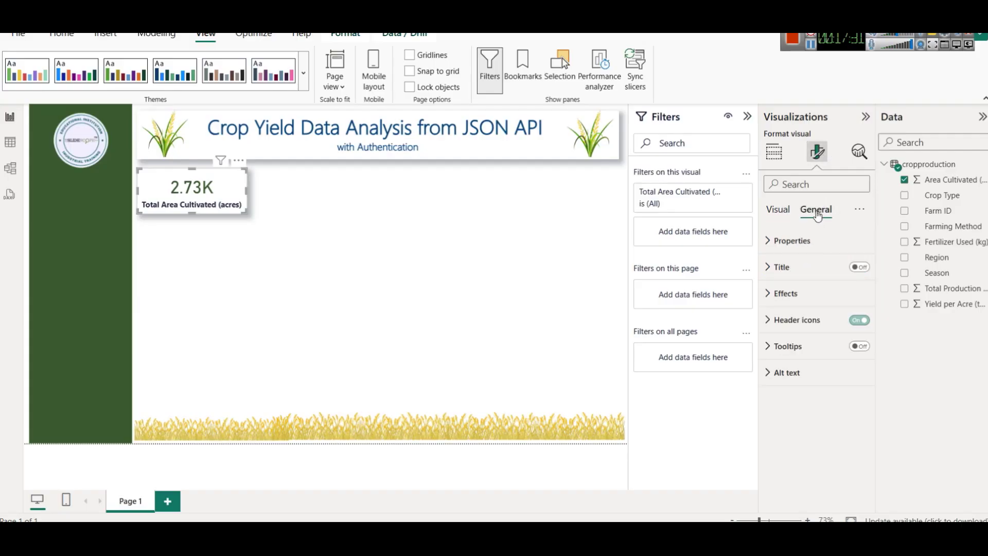
click(807, 293)
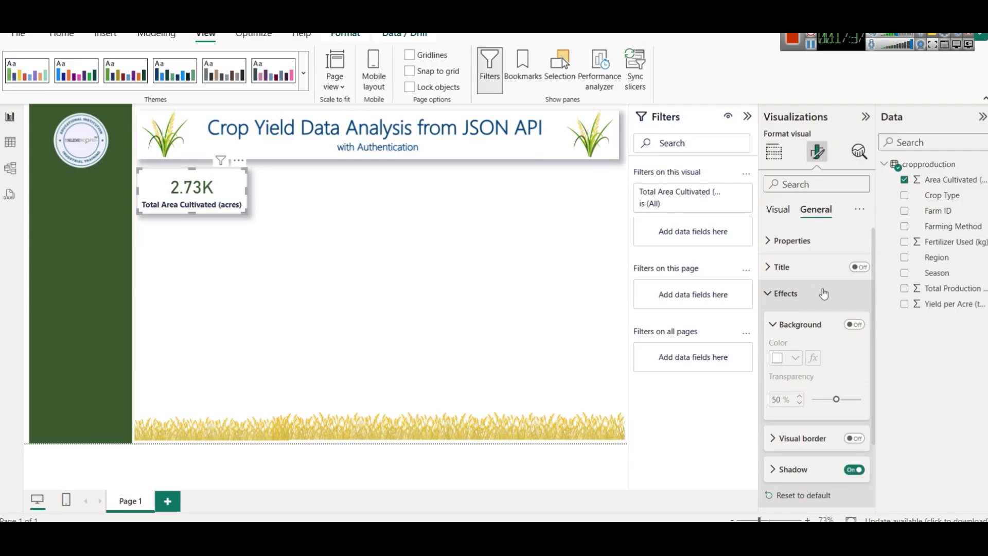
click(854, 438)
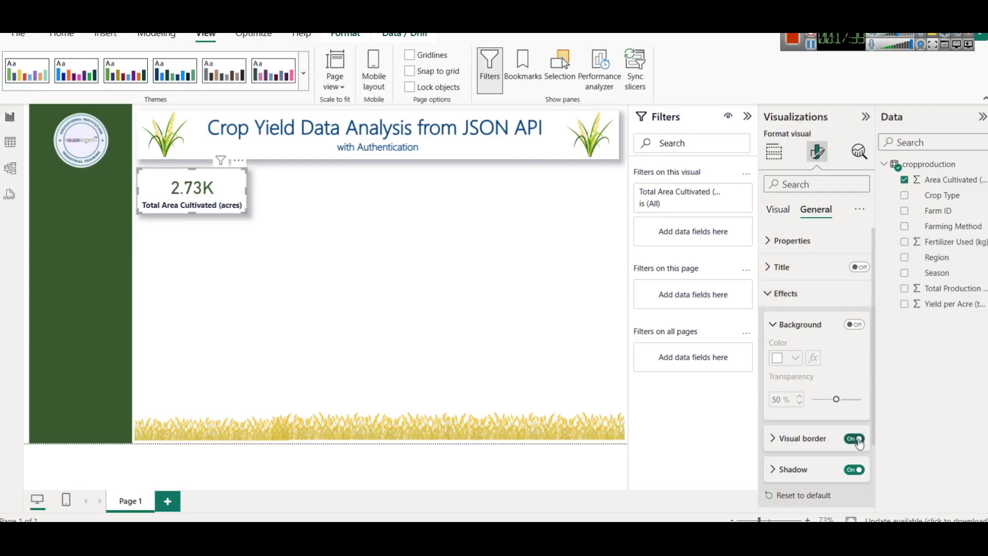
scroll(783, 391, down, 1)
scroll(782, 391, down, 1)
click(783, 380)
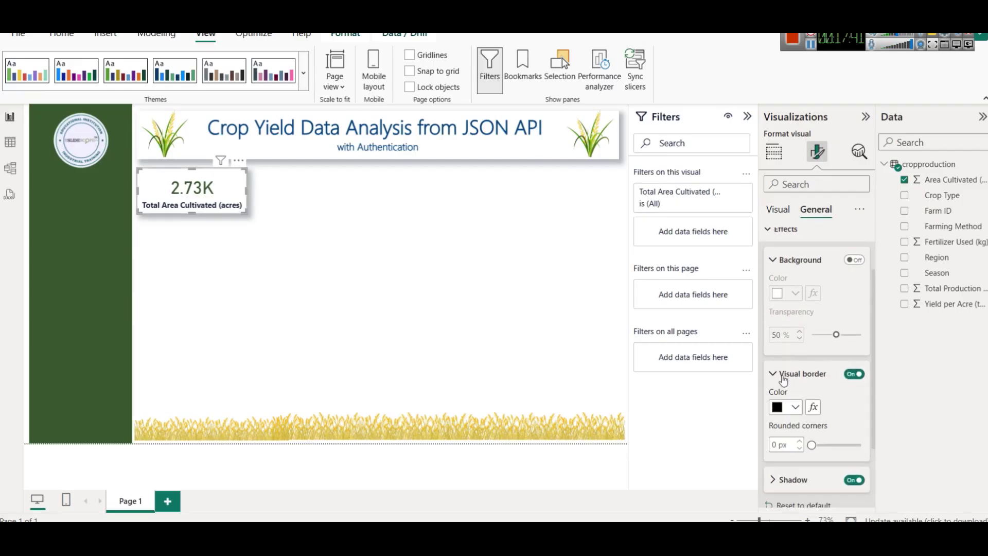
scroll(813, 376, down, 2)
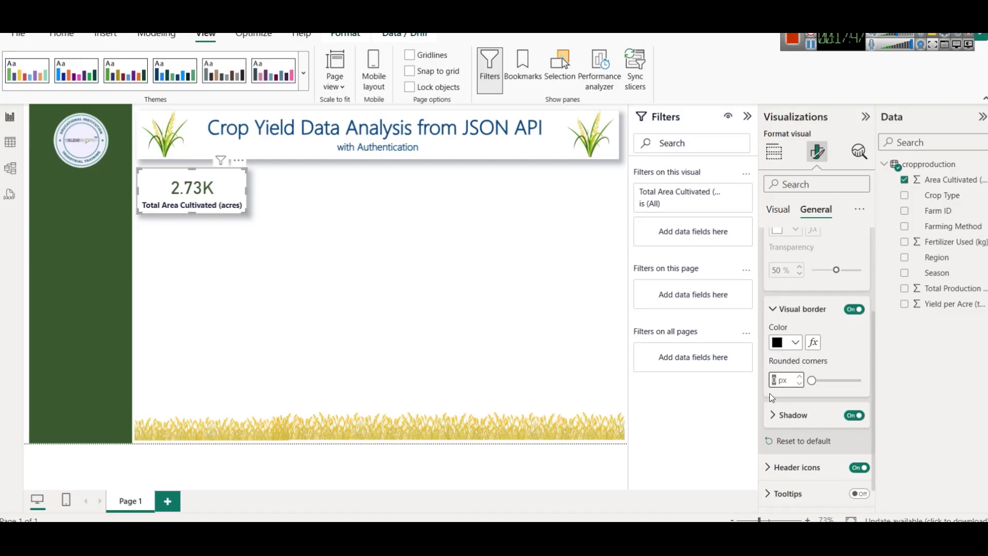
text(14)
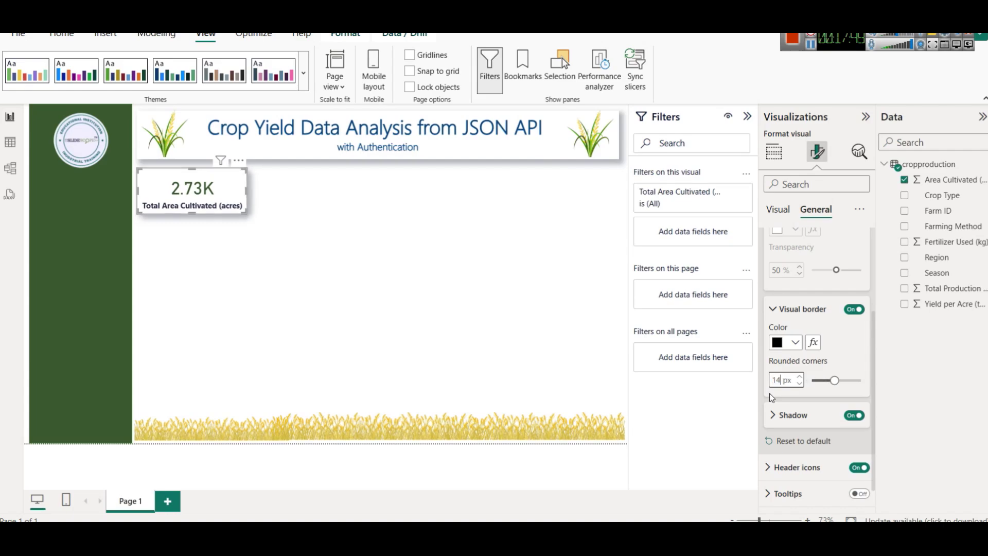
Set the card's visual border colour to white.
click(796, 343)
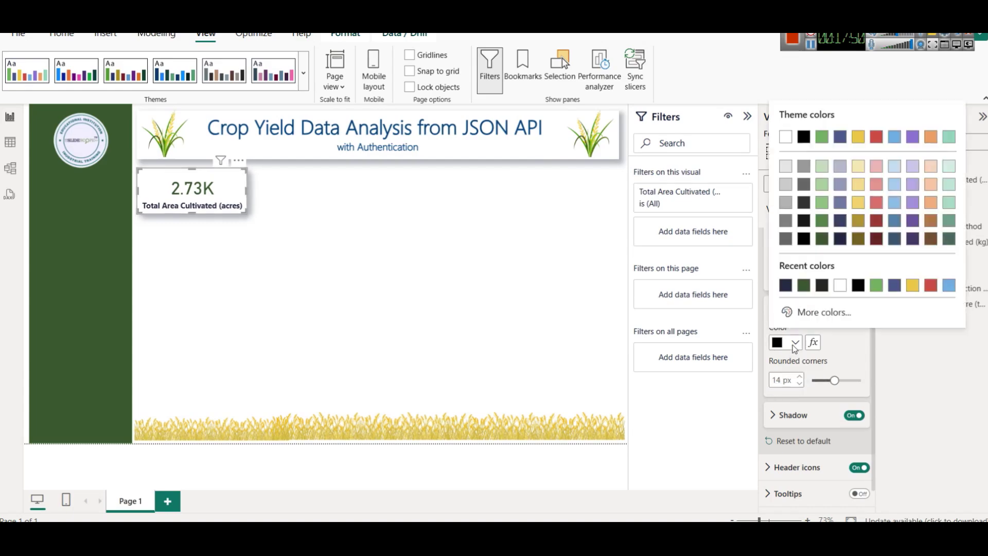
click(790, 143)
click(299, 265)
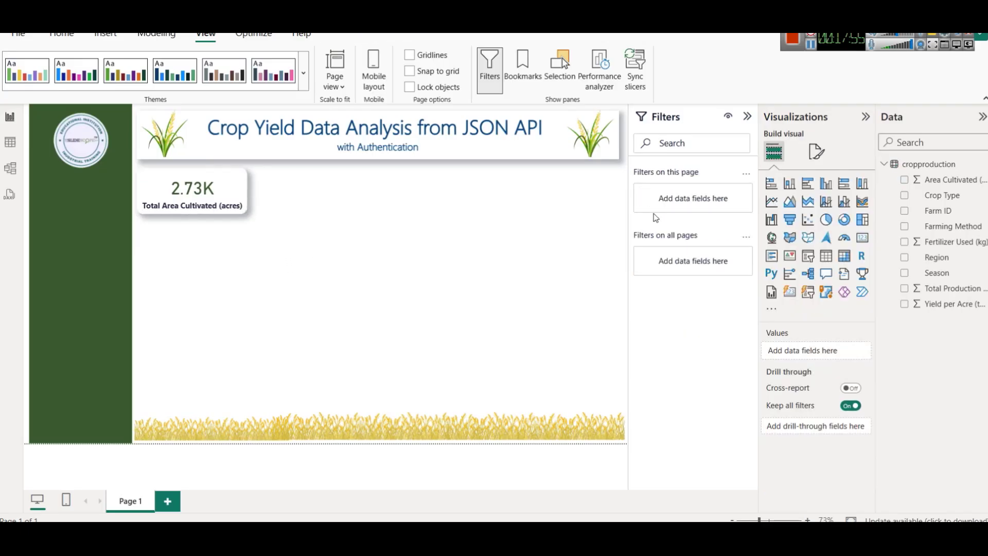
Make three copies of the Total Area Cultivated card and arrange all four in an evenly spaced row beneath the header.
click(190, 190)
key(ctrl+c)
key(ctrl+v)
drag(190, 189, 310, 195)
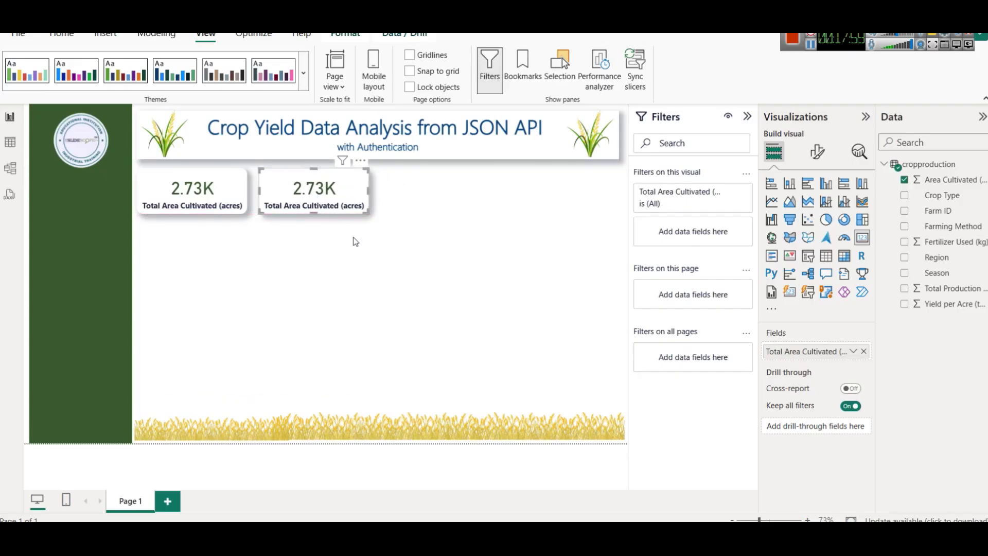
key(ctrl+v)
drag(219, 196, 462, 197)
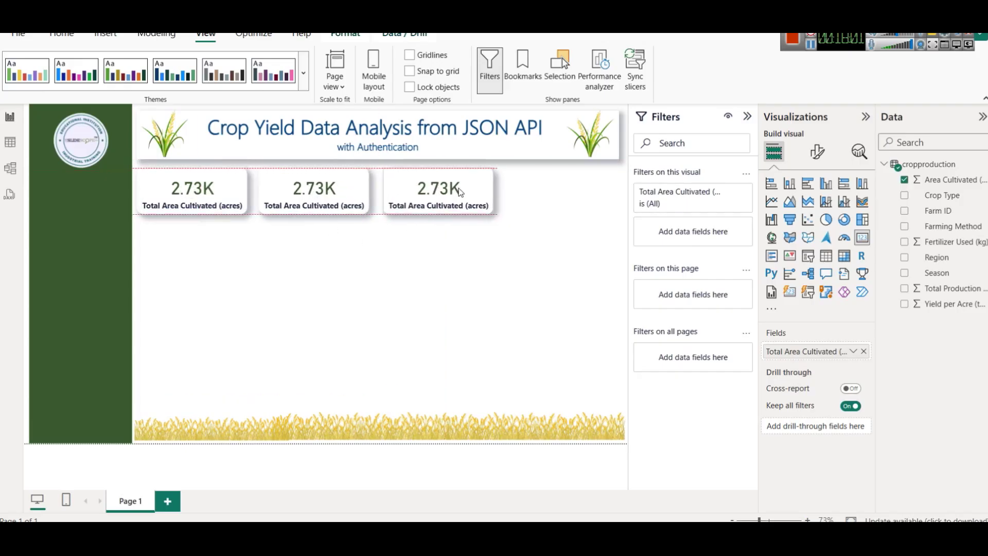
key(ctrl+v)
drag(219, 200, 589, 195)
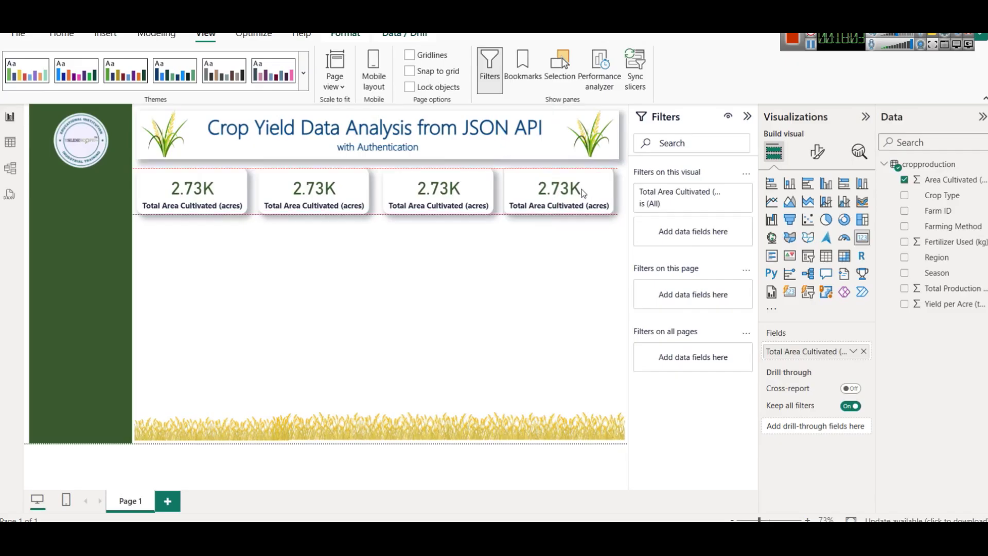
click(432, 204)
click(454, 256)
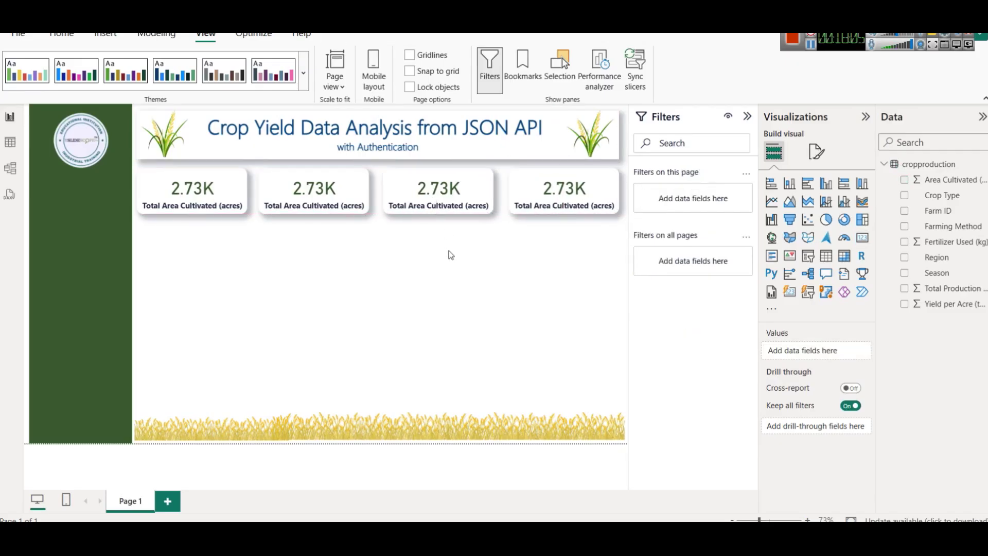
Replace the second card's field with Total Production and rename it for this visual as Total Production (tons).
click(335, 207)
click(864, 351)
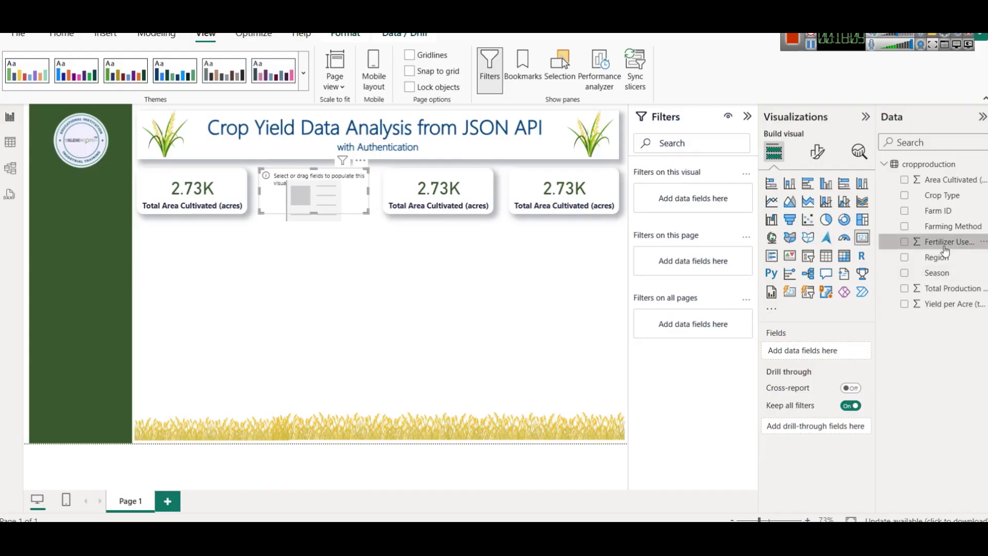
drag(948, 289, 781, 352)
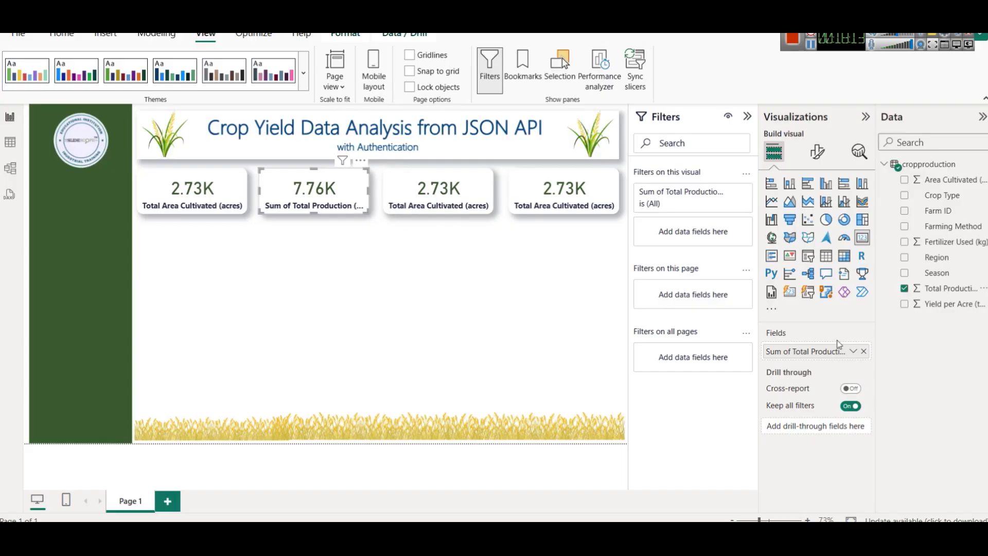
click(853, 351)
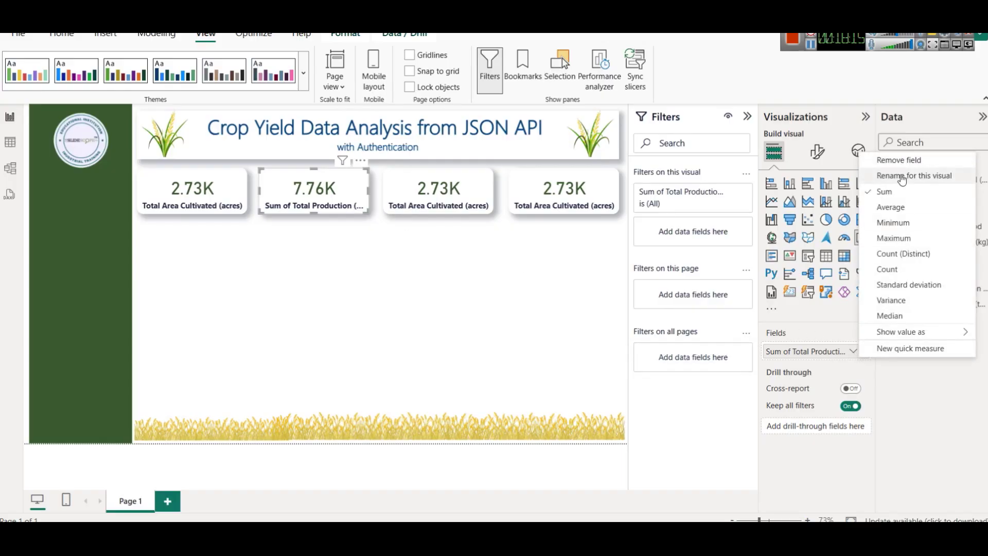
click(901, 176)
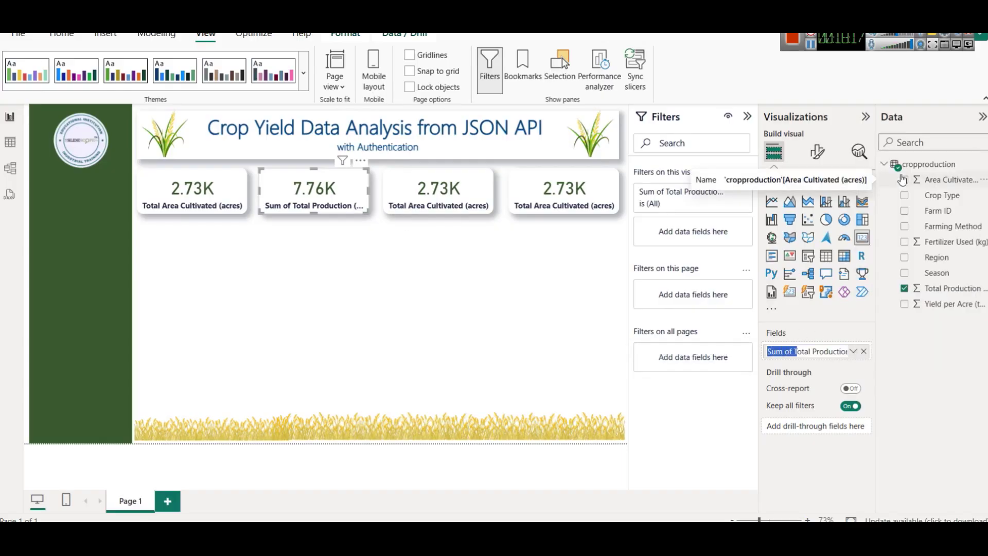
key(BackSpace)
key(Return)
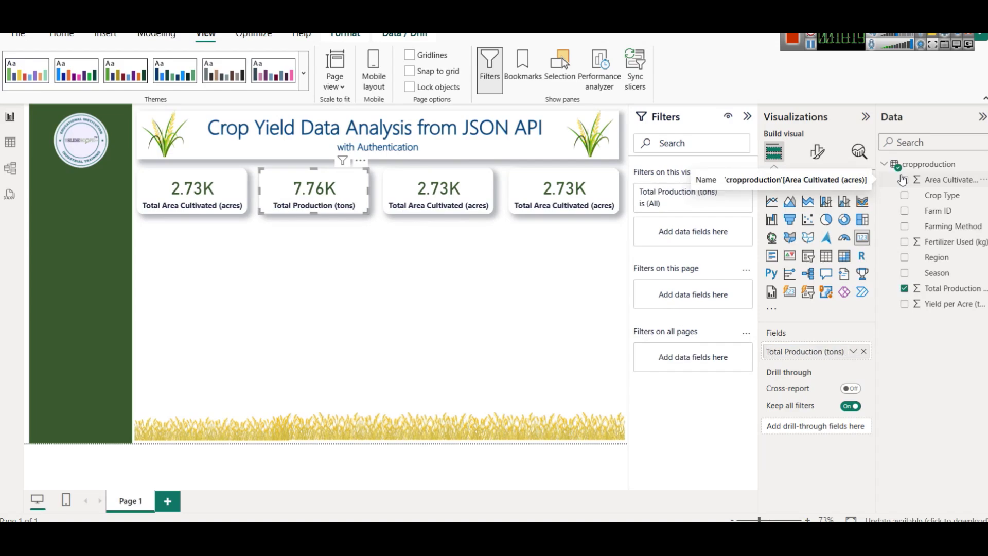
Replace the third card's field with Yield per Acre (tons).
click(434, 192)
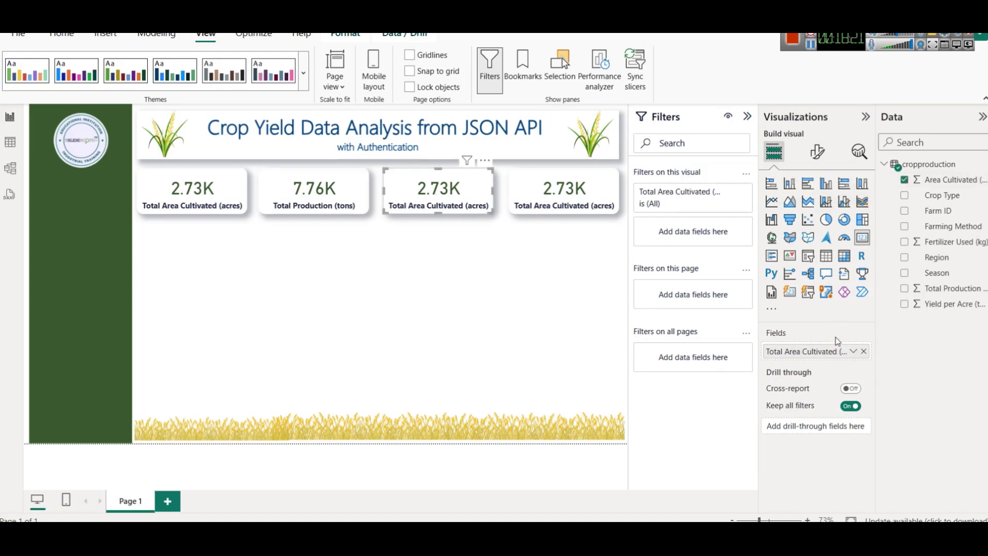
click(863, 351)
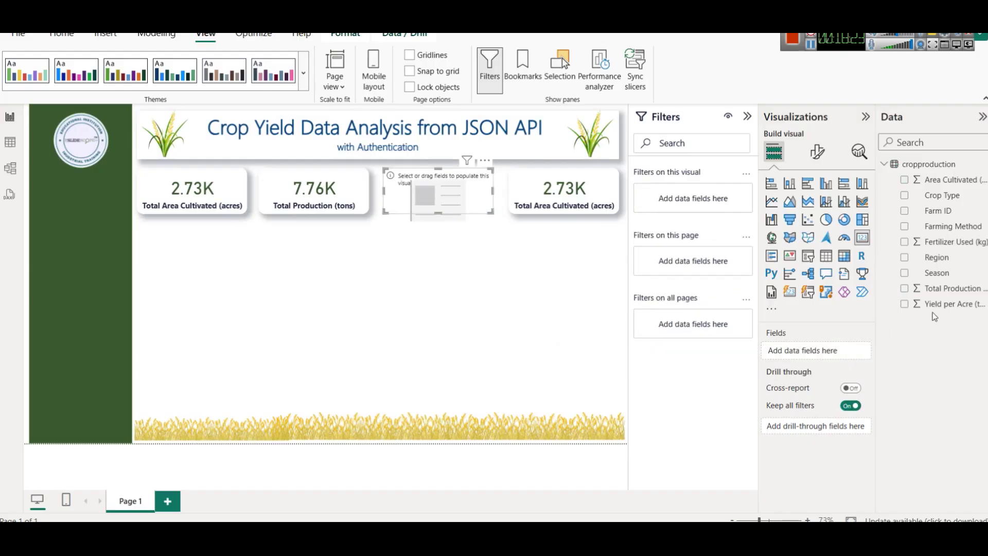
drag(952, 305, 822, 350)
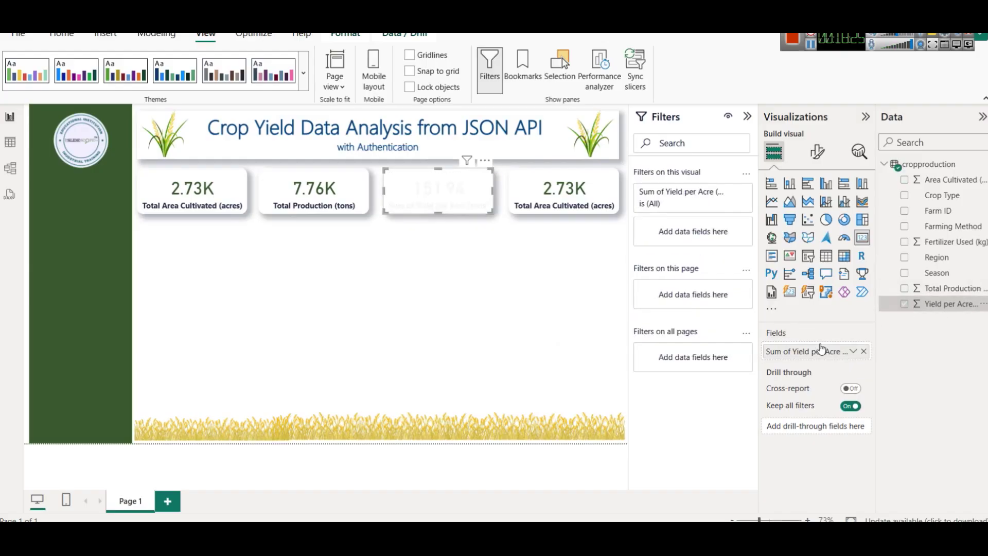
Rename the third card's field for this visual as Yield per Acre (tons).
click(853, 351)
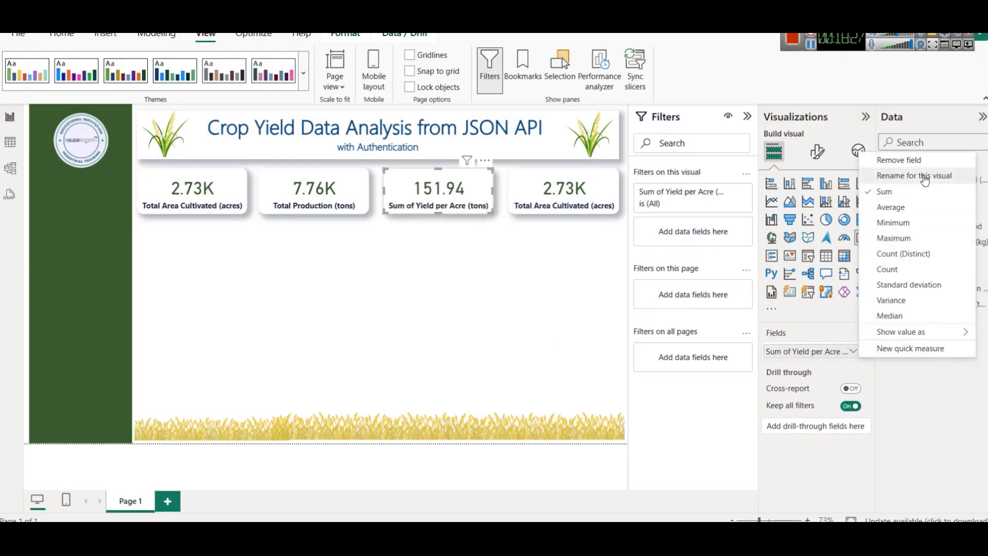
click(925, 175)
key(Escape)
key(shift+Right)
key(shift+Right)
key(shift+Right)
key(shift+Right)
key(shift+Right)
key(shift+Right)
key(Delete)
key(Return)
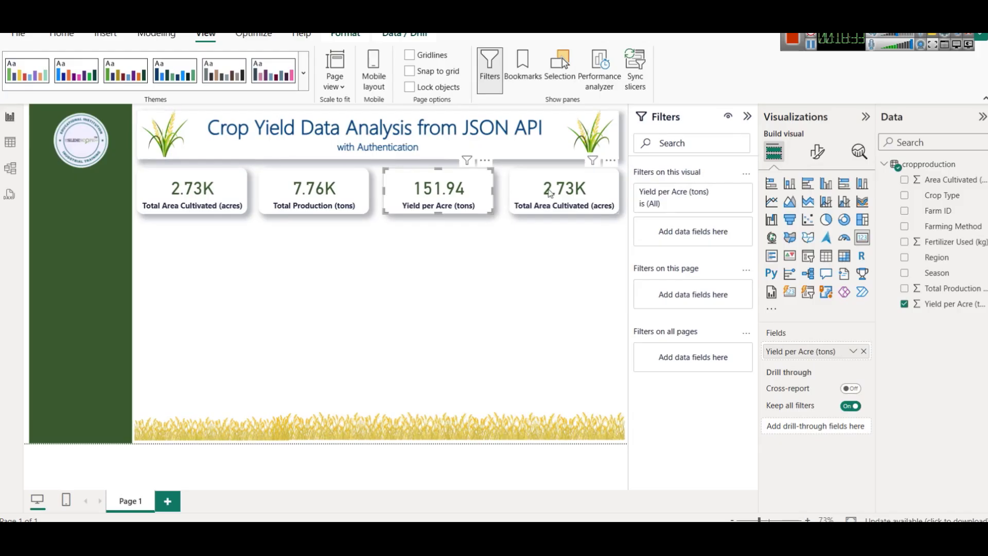
Replace the fourth card's field with Fertilizer Used (kg) and rename it for this visual as Fertilizer Used (kg).
click(566, 196)
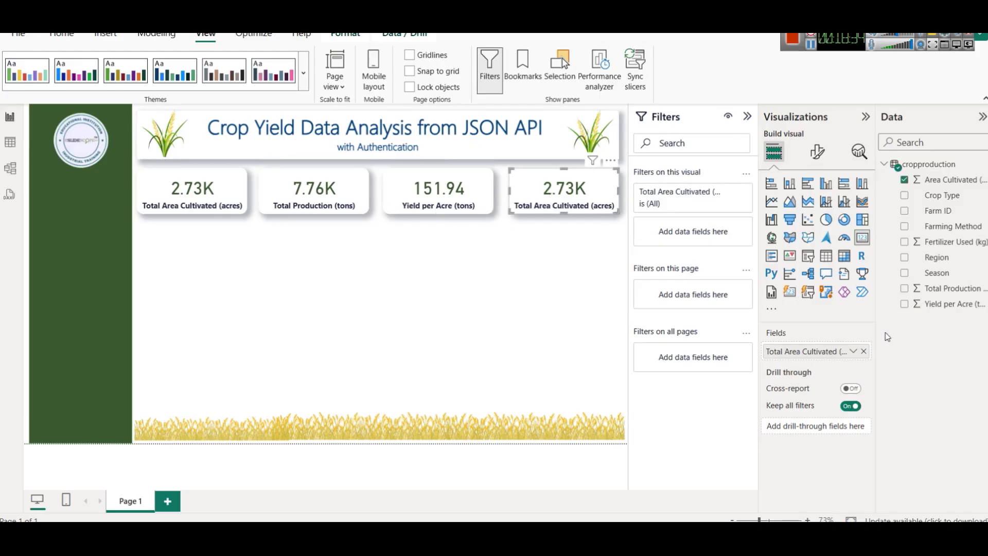
click(864, 351)
drag(971, 242, 854, 346)
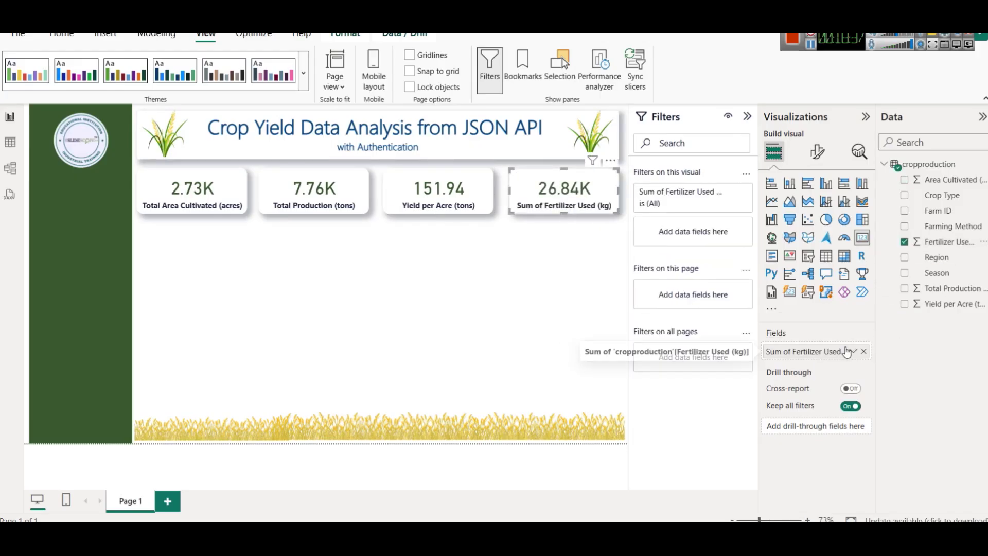
click(853, 351)
click(914, 176)
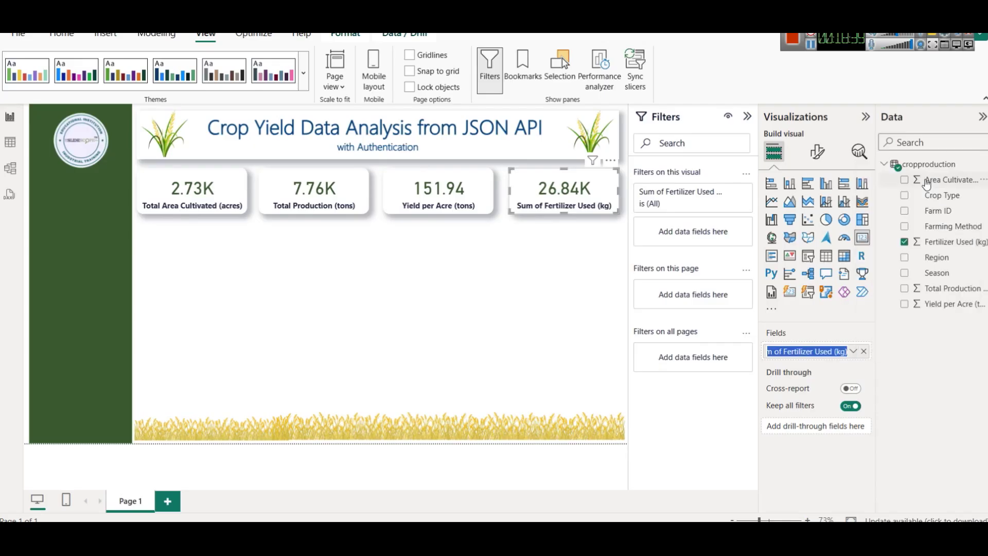
key(ctrl+shift+Right)
key(ctrl+shift+Right)
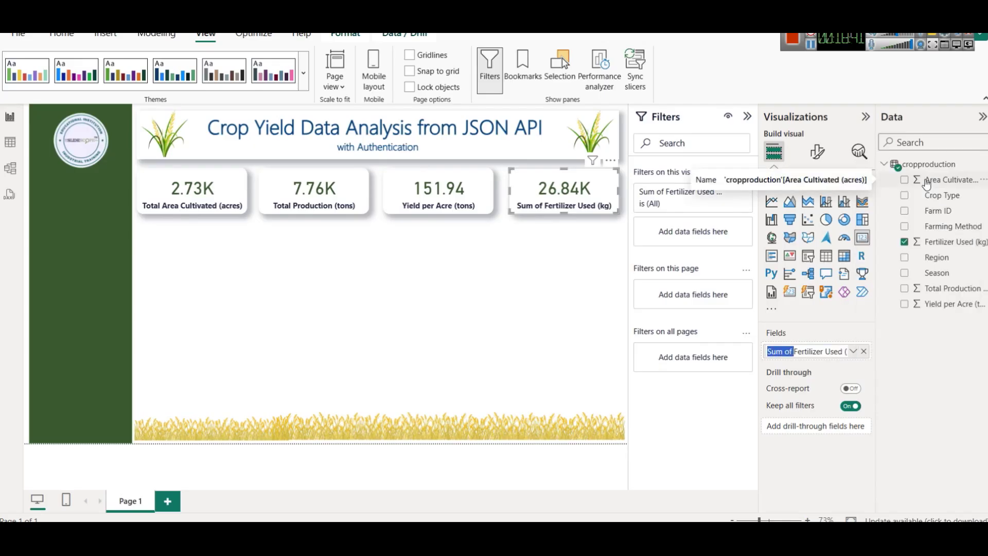
key(BackSpace)
key(Return)
click(498, 270)
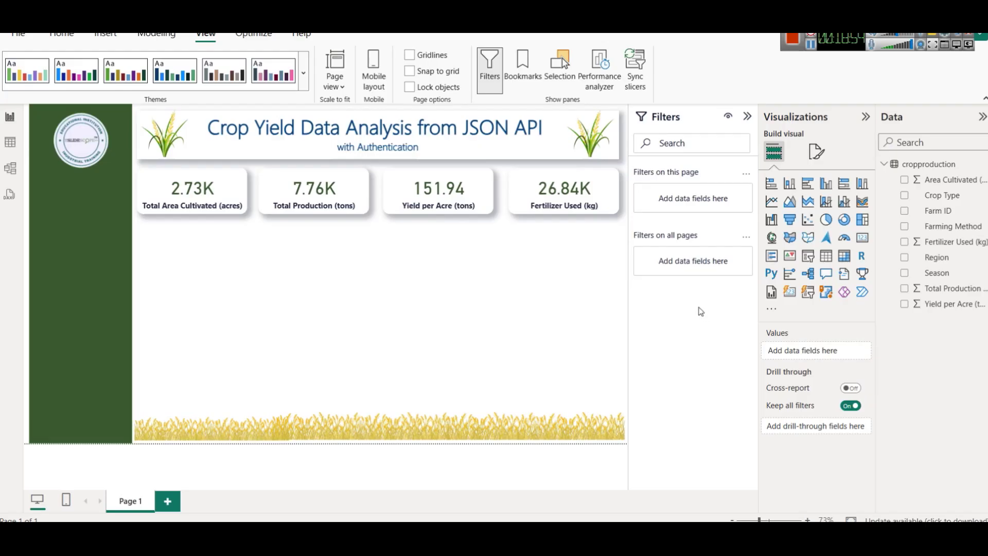
Examine the distinct Crop Type values in the cropproduction table data, leaving the column unfiltered, and return to the report page.
click(10, 142)
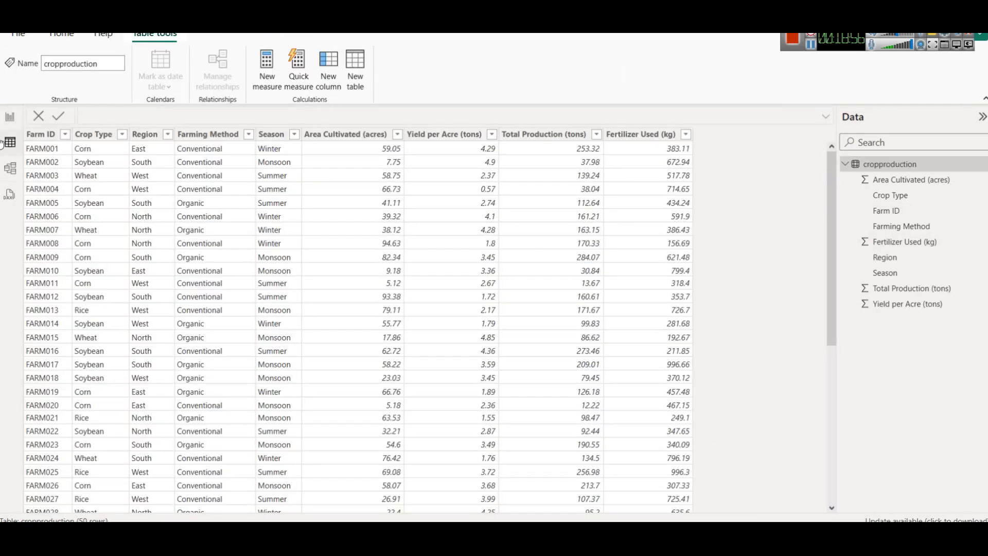
click(123, 135)
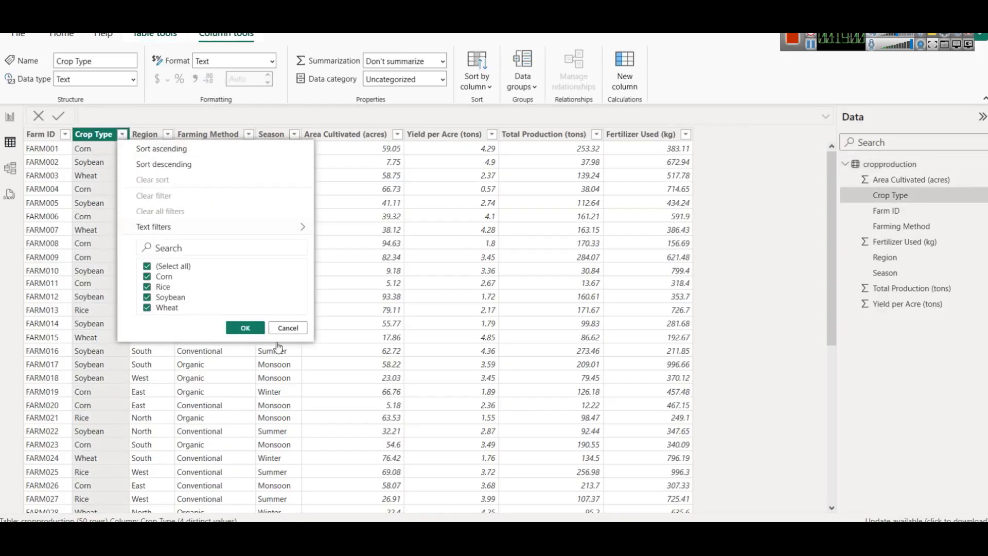
click(289, 327)
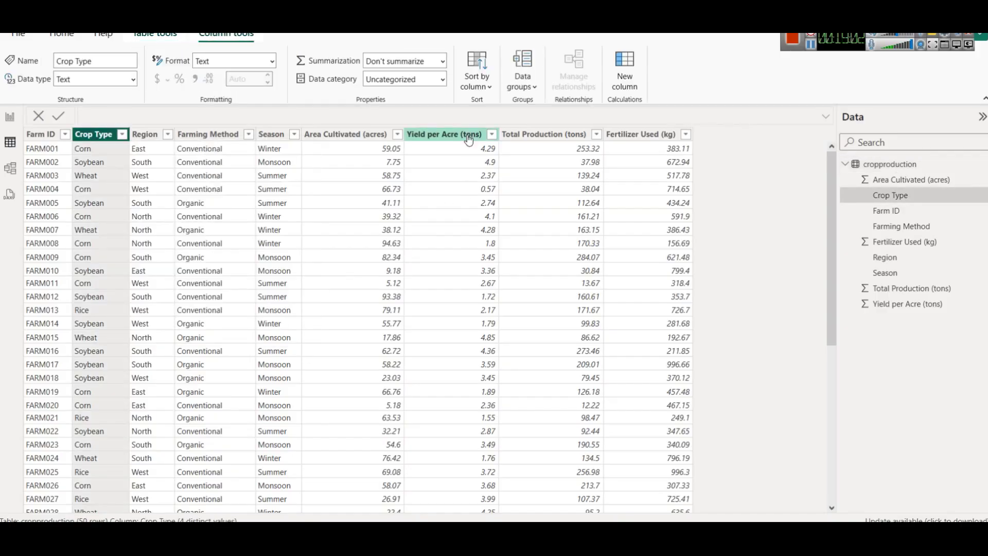
click(10, 116)
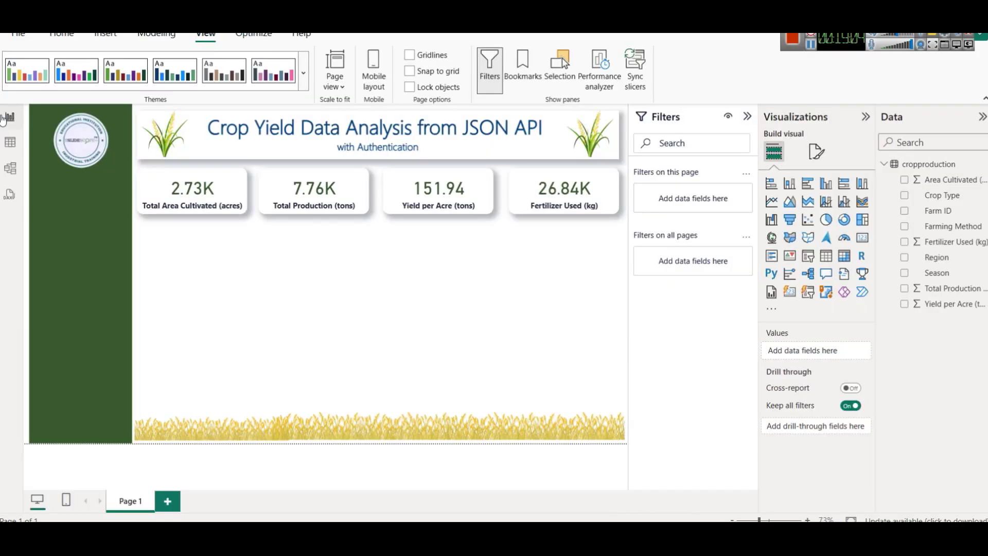
Insert a stacked column chart spanning the width beneath the first two cards, with Crop Type on its X-axis.
click(789, 183)
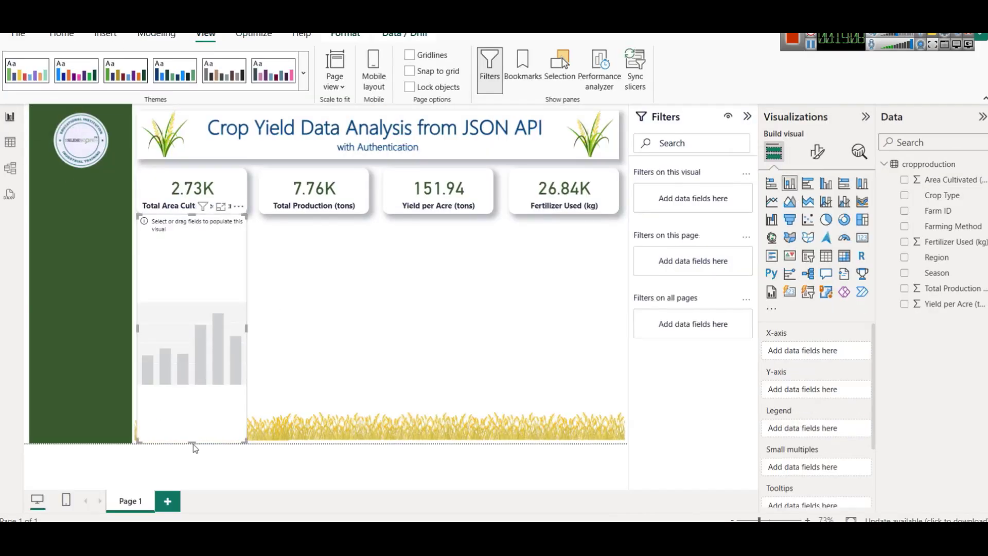
drag(193, 444, 200, 286)
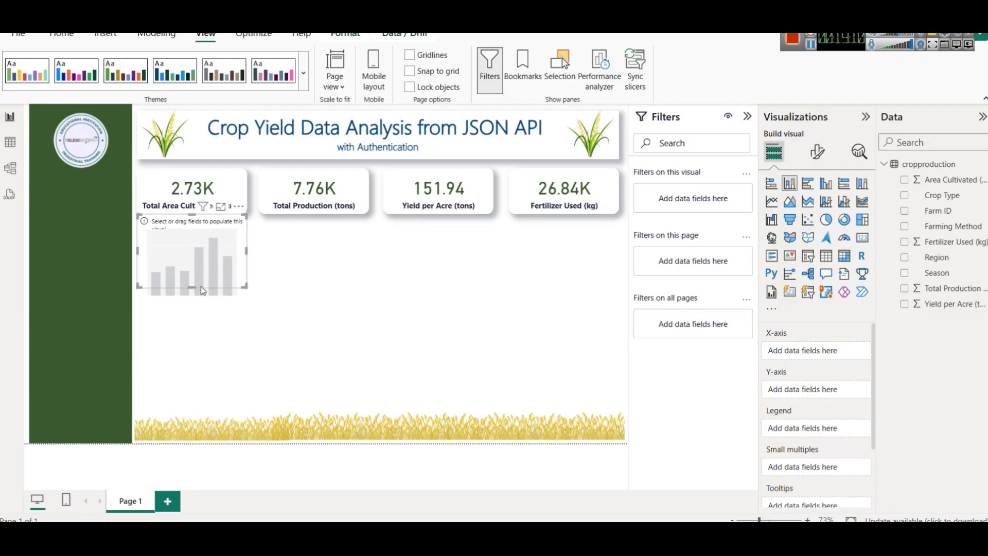
drag(204, 251, 204, 258)
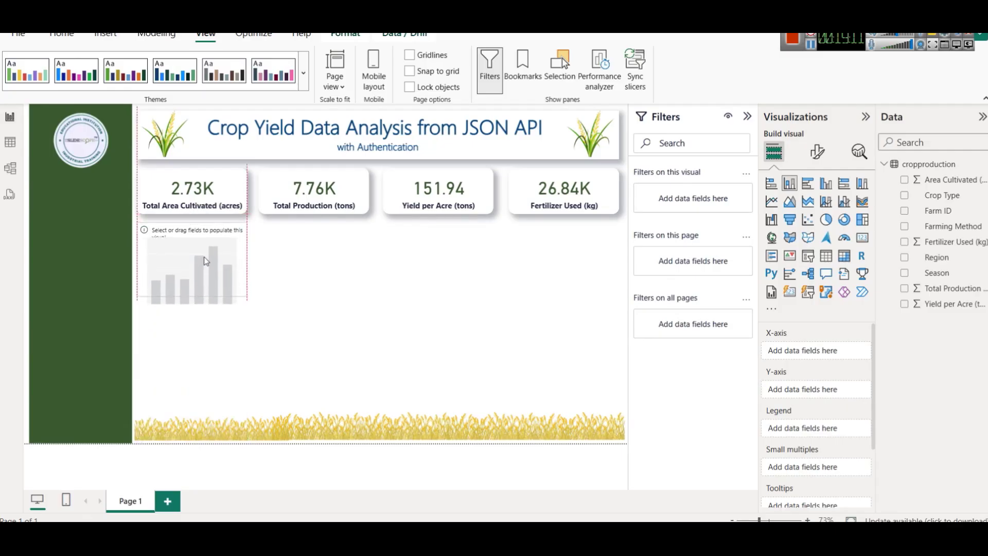
click(259, 259)
click(247, 262)
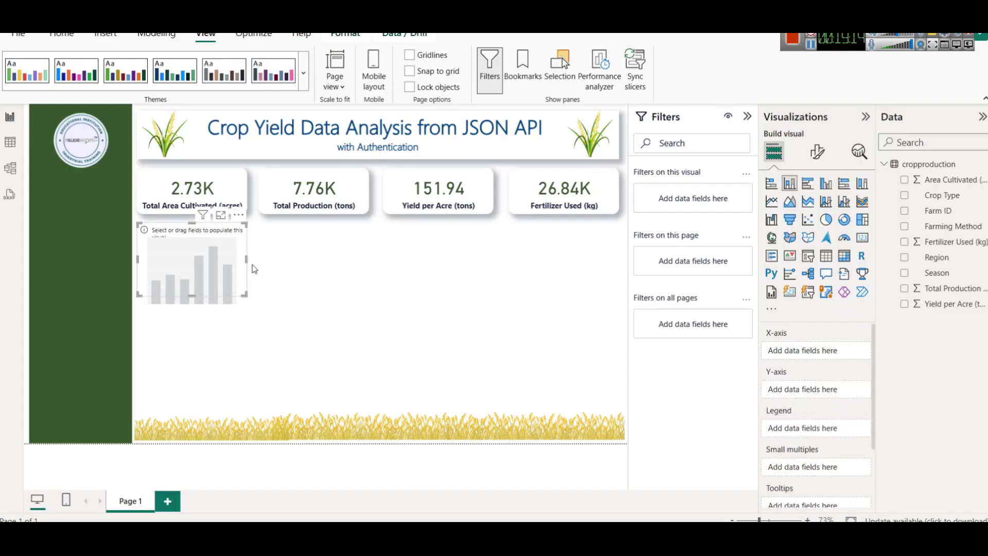
drag(247, 260, 292, 261)
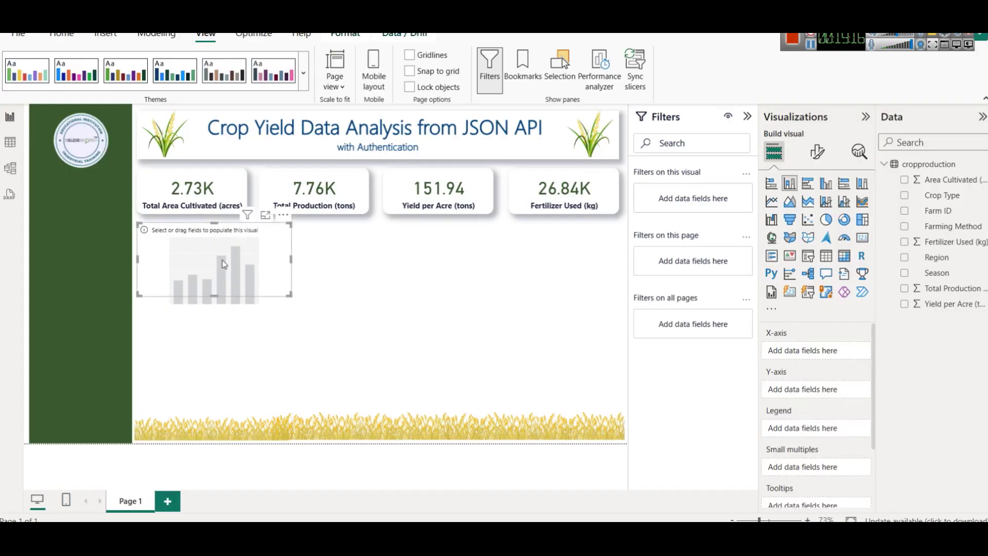
drag(290, 259, 367, 262)
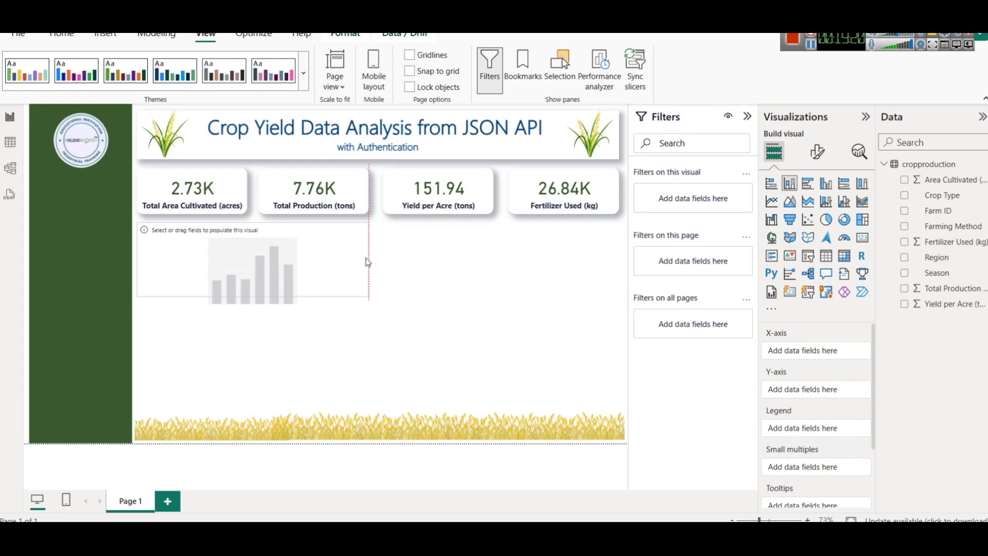
drag(256, 297, 259, 307)
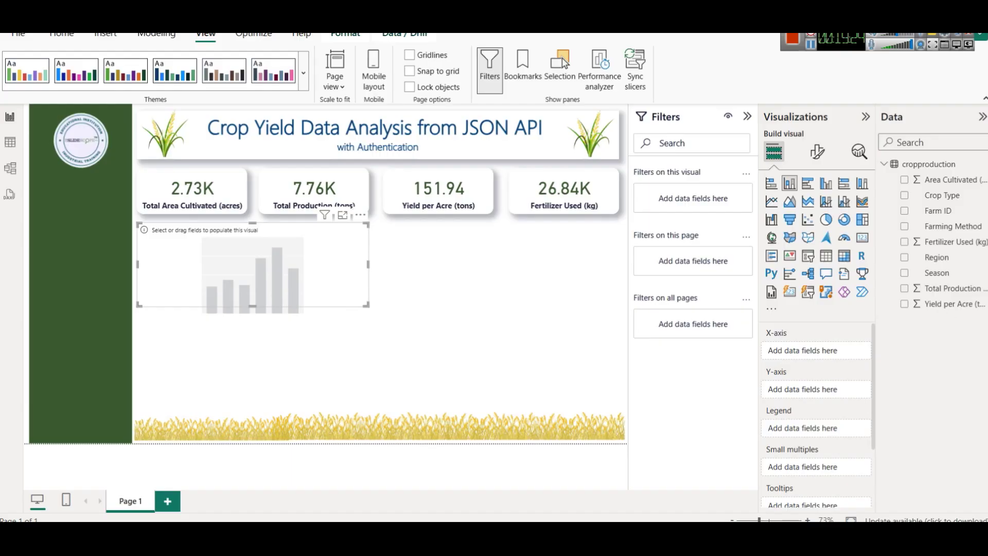
drag(944, 195, 821, 351)
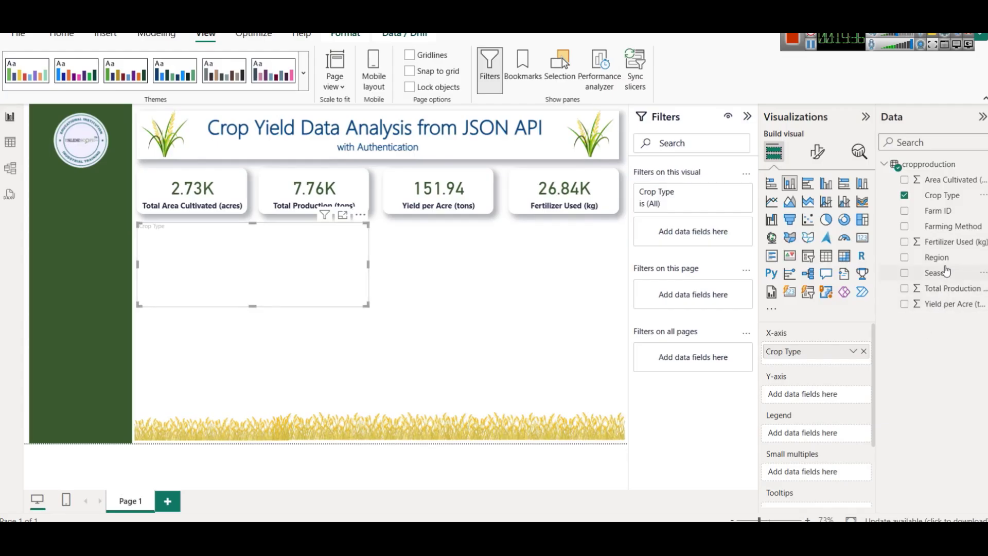
Rename the report page as Analysis of Yield.
right_click(133, 500)
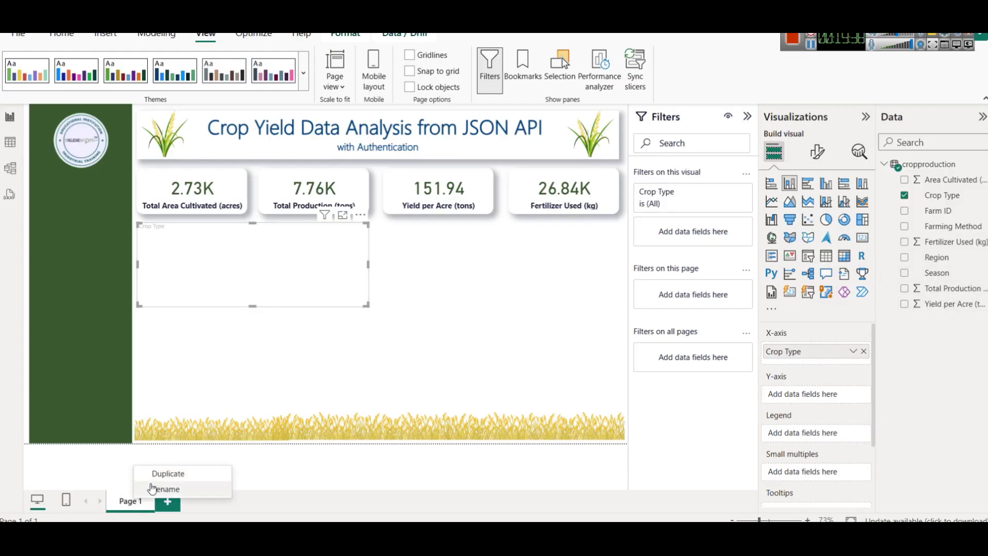
click(151, 487)
text(An)
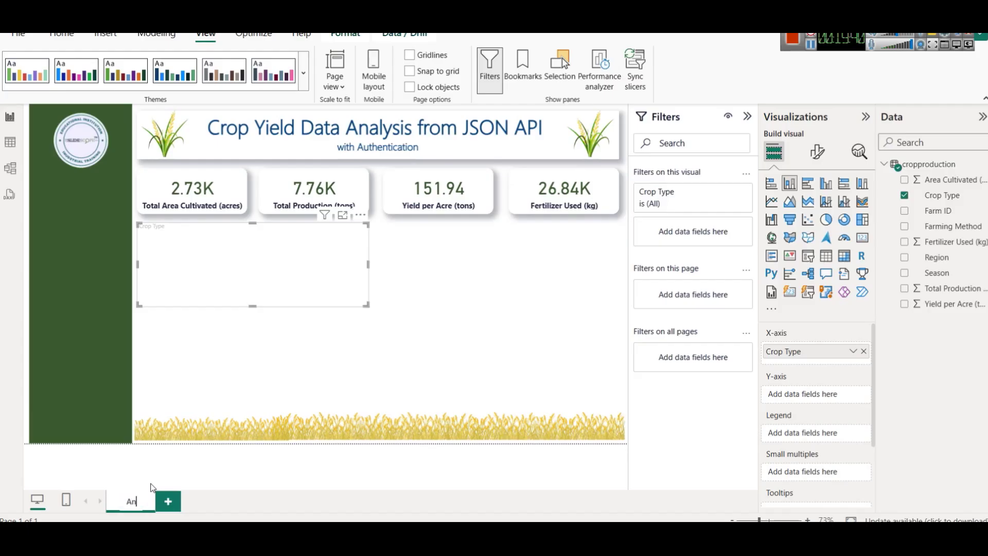
text(alysis of)
text( Yield)
text(d)
key(Return)
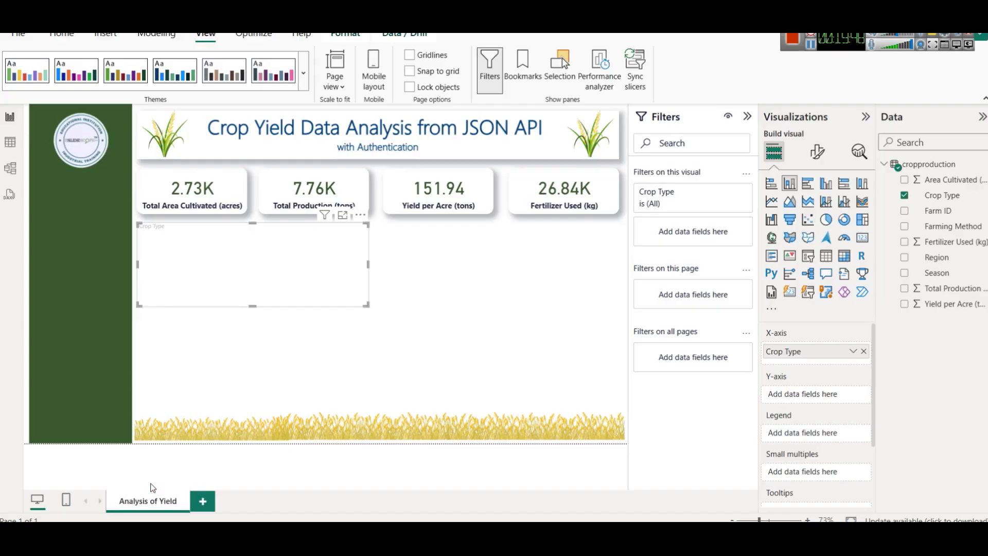
click(409, 360)
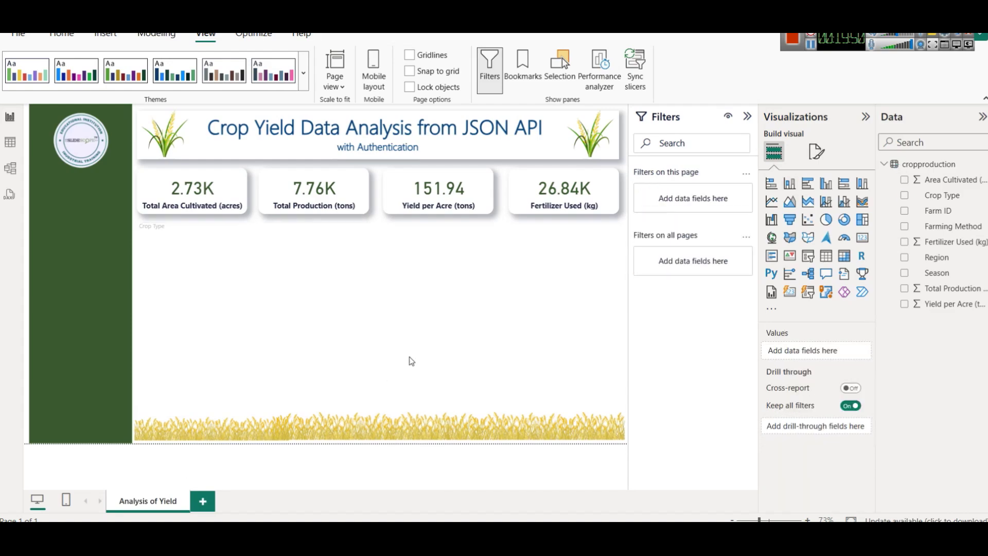
Add Yield per Acre (tons) to the Y-axis of the Crop Type column chart.
click(321, 262)
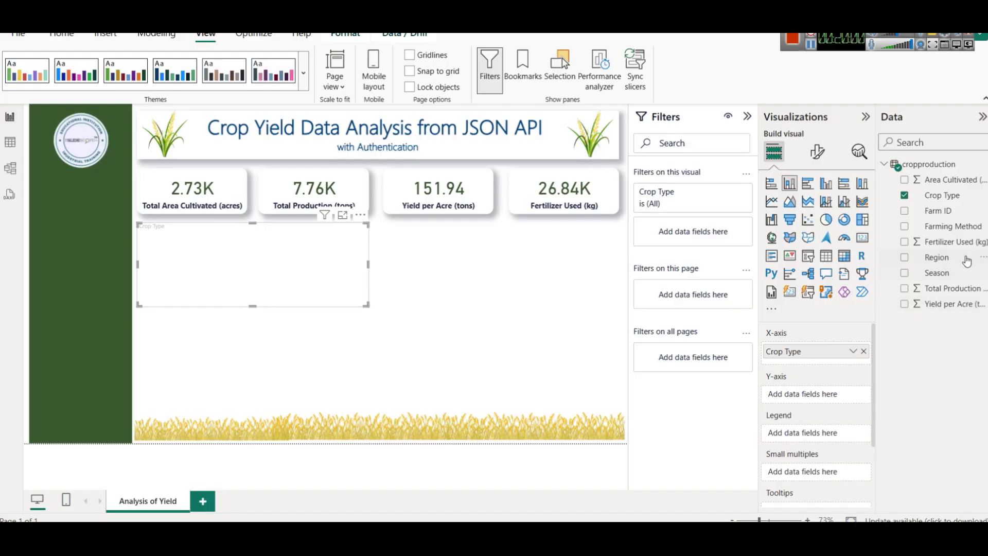
drag(950, 303, 797, 385)
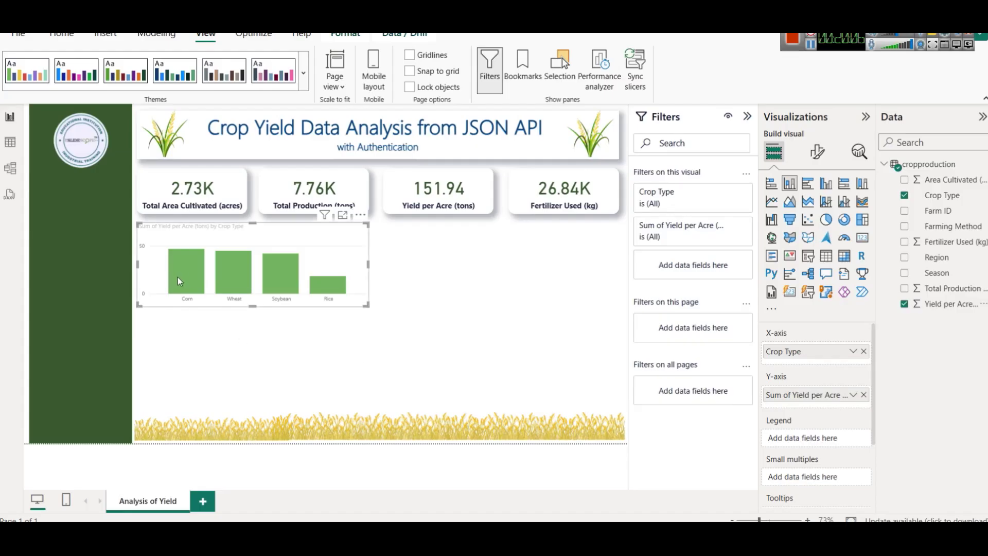
mouse_move(178, 277)
Format the column chart's title as size 12, bold, dark navy and horizontally centred.
click(822, 153)
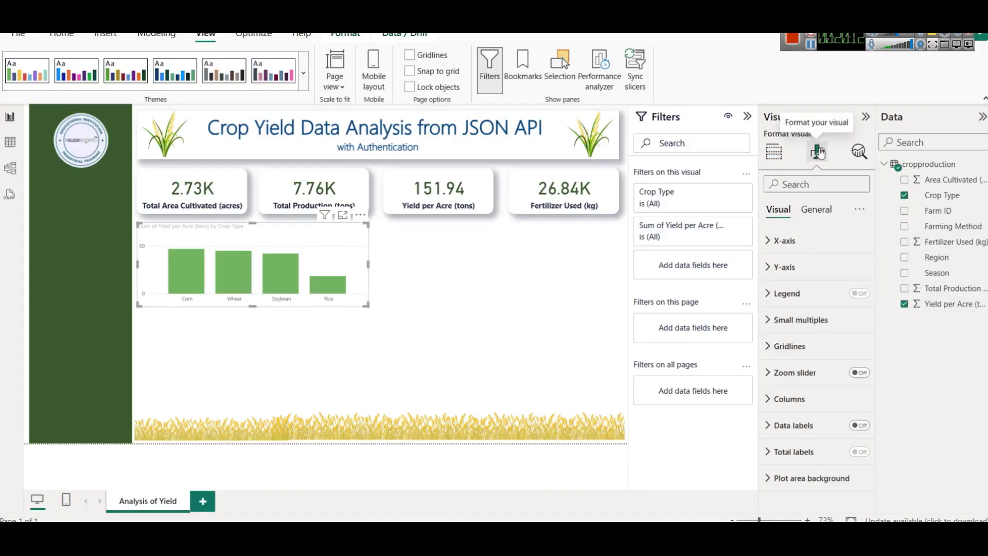
click(817, 209)
click(806, 269)
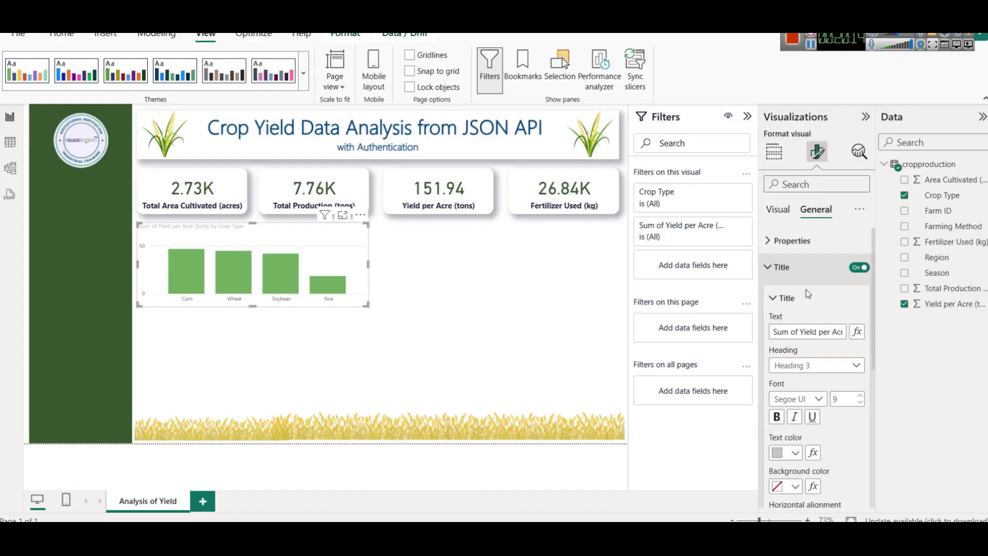
click(862, 397)
click(861, 397)
click(861, 396)
click(795, 453)
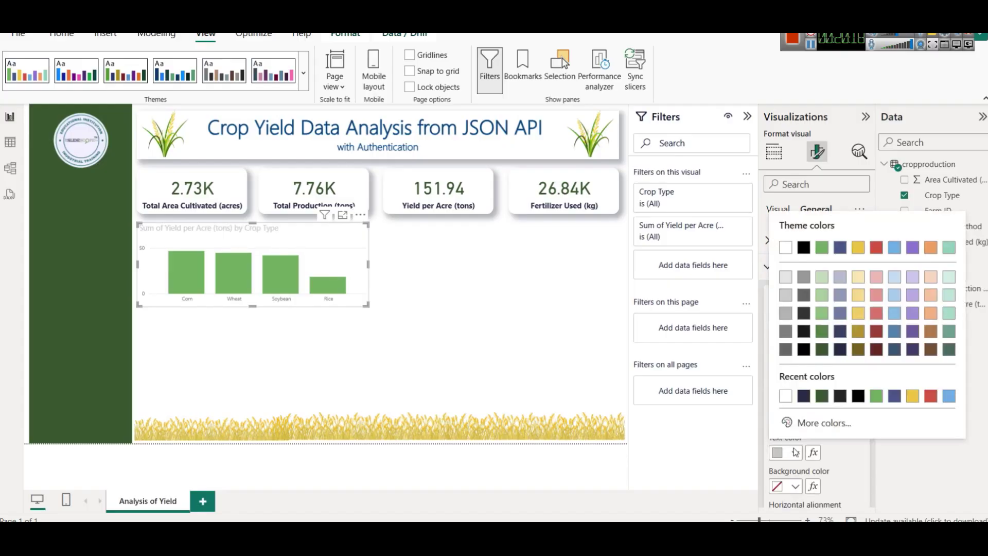
click(840, 350)
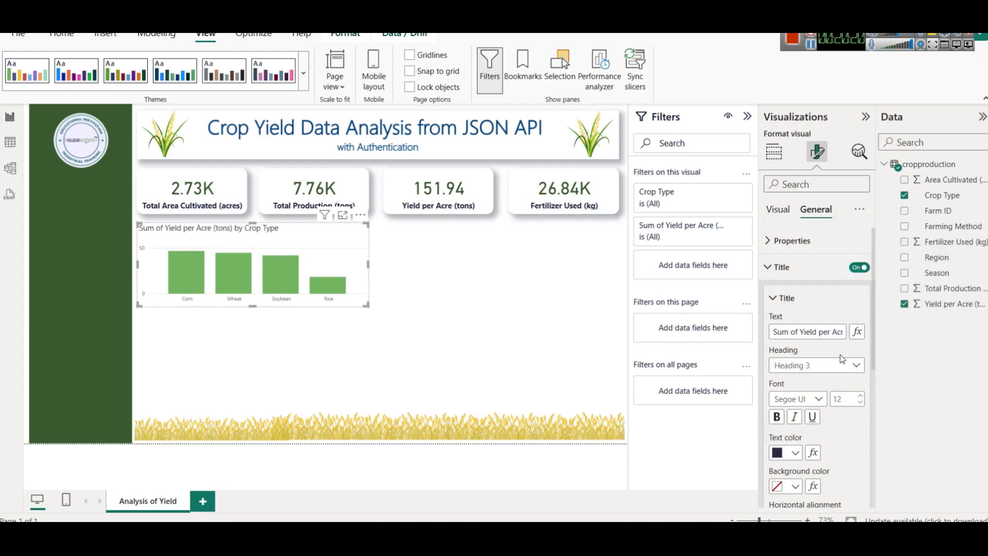
click(777, 416)
scroll(806, 420, down, 3)
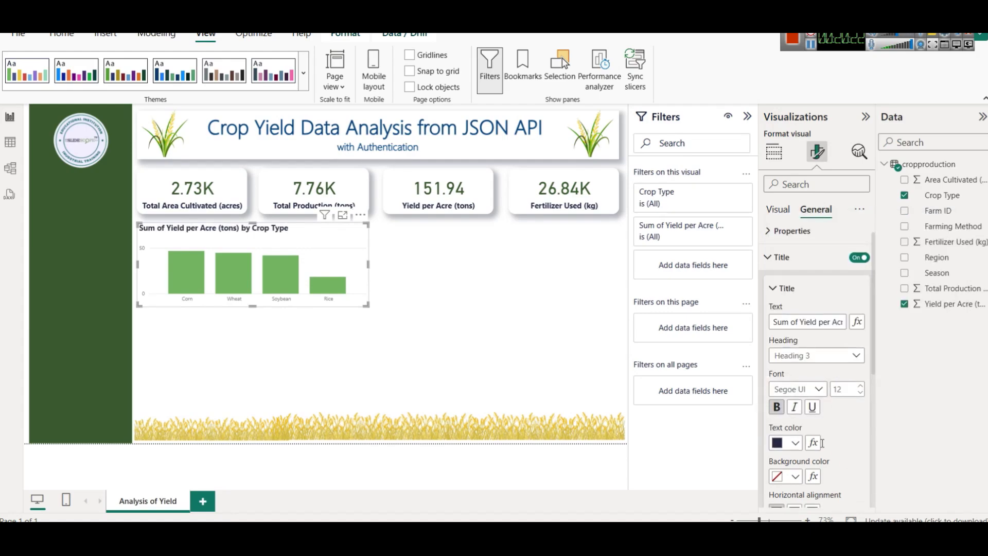
click(795, 393)
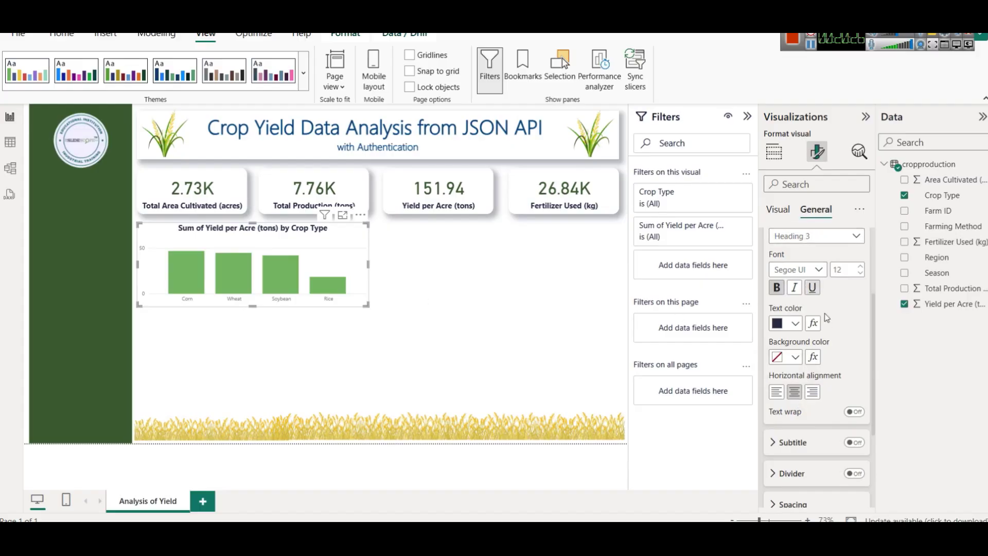
scroll(825, 313, up, 3)
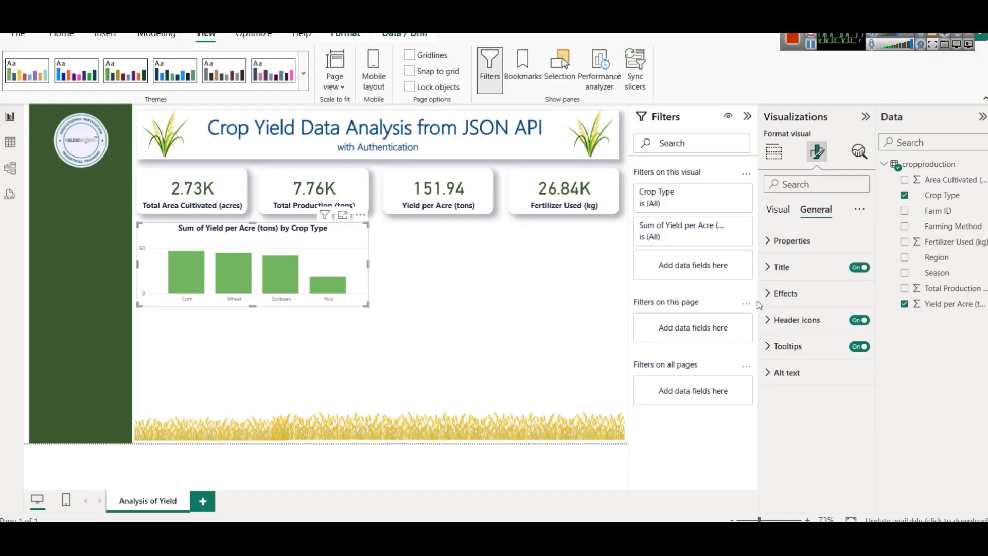
Give the column chart a shadow and a white visual border with 14 px rounded corners.
click(786, 293)
scroll(844, 410, down, 1)
click(847, 407)
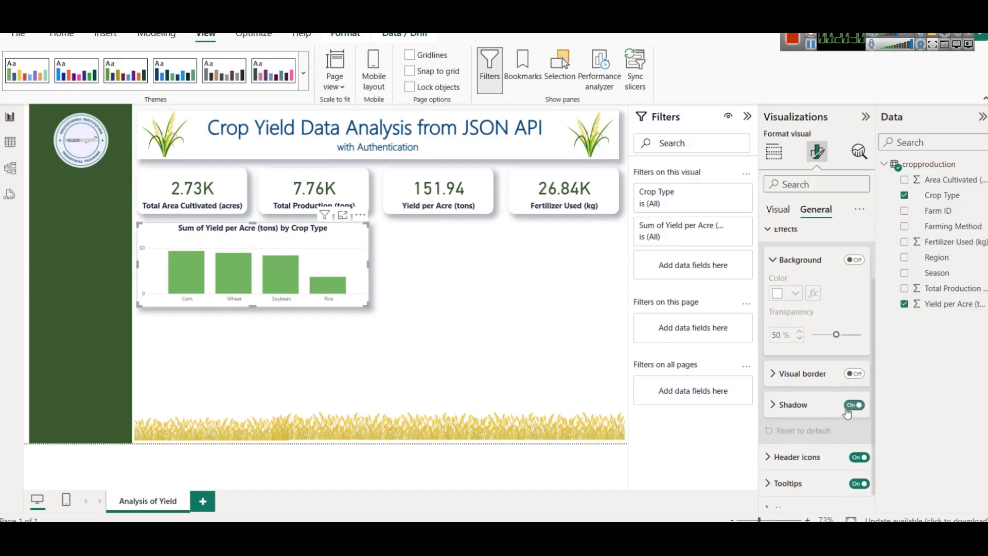
click(789, 374)
click(854, 374)
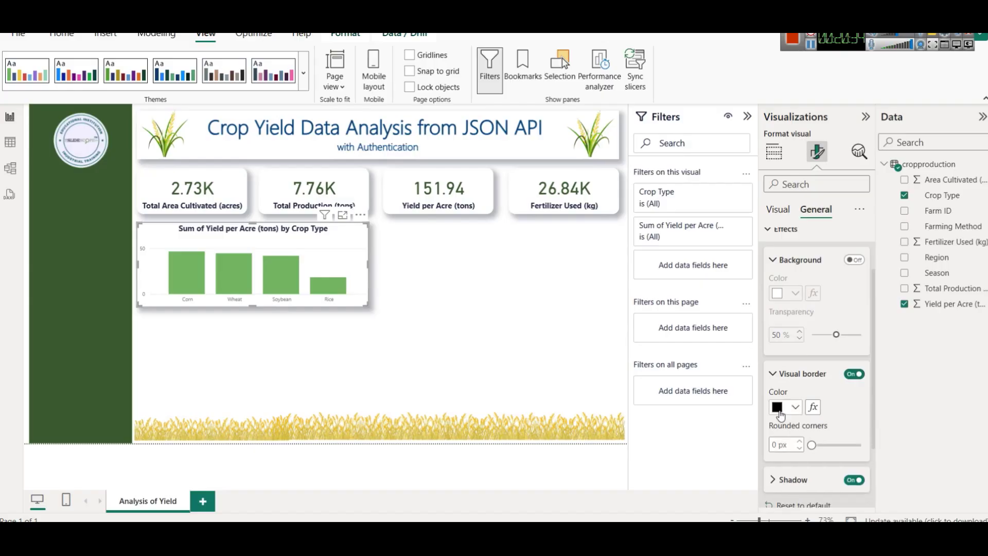
click(778, 408)
click(786, 202)
click(775, 444)
text(14)
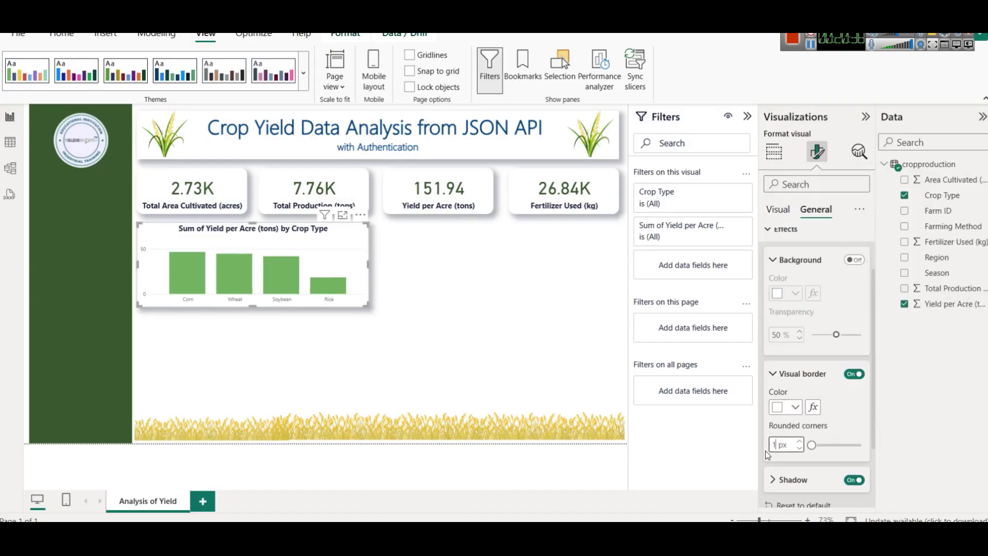
click(485, 341)
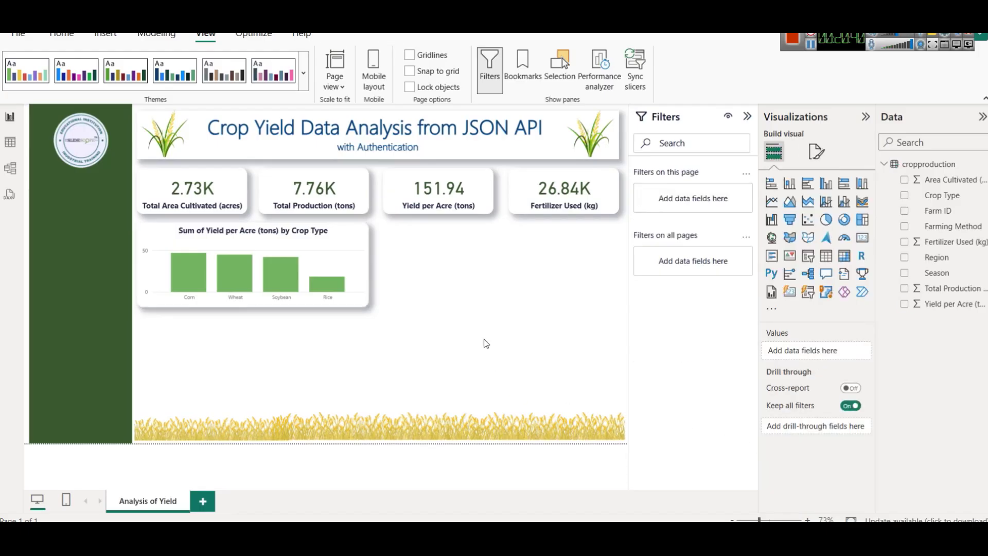
Duplicate the column chart and place the copy beside the original, beneath the third and fourth cards.
click(346, 247)
key(ctrl+c)
key(ctrl+v)
drag(319, 237, 565, 236)
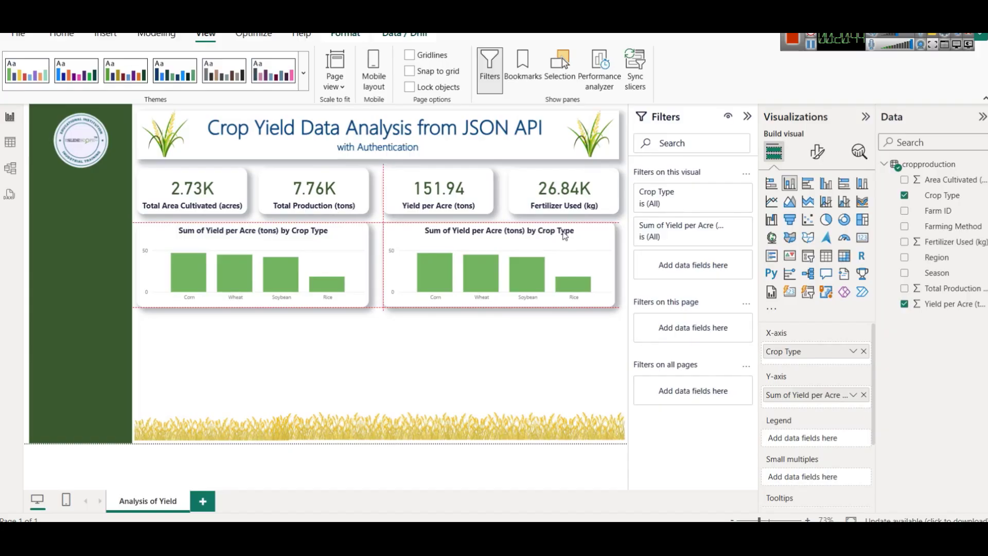
Widen the copied column chart slightly to match the cards above, and replace Crop Type with Farming Method on its X-axis.
click(574, 348)
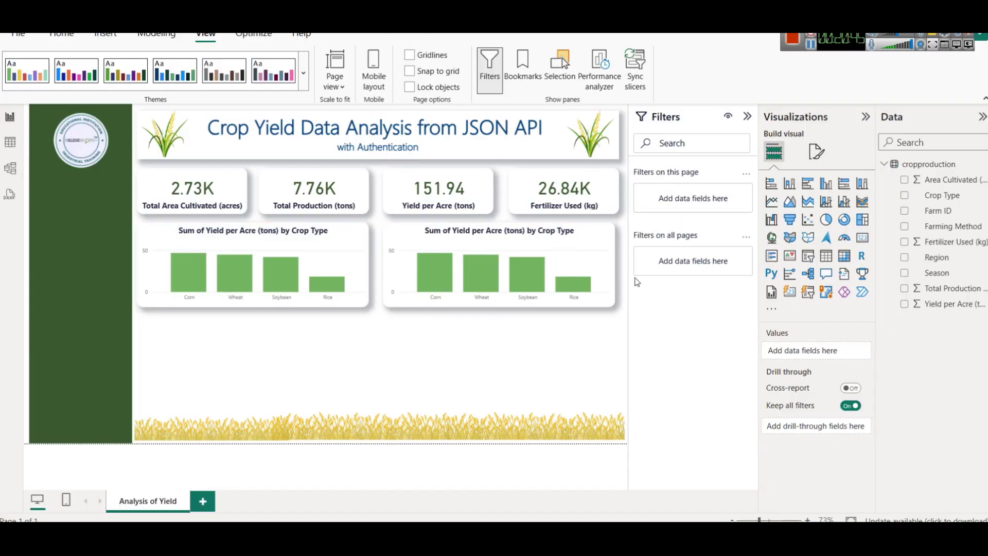
click(614, 261)
drag(614, 261, 617, 261)
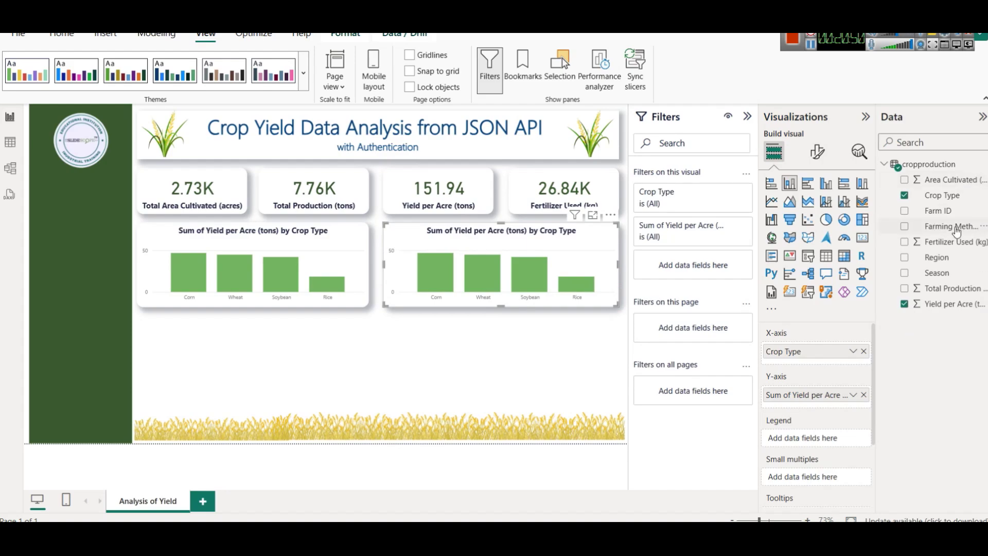
click(863, 352)
drag(952, 227, 847, 358)
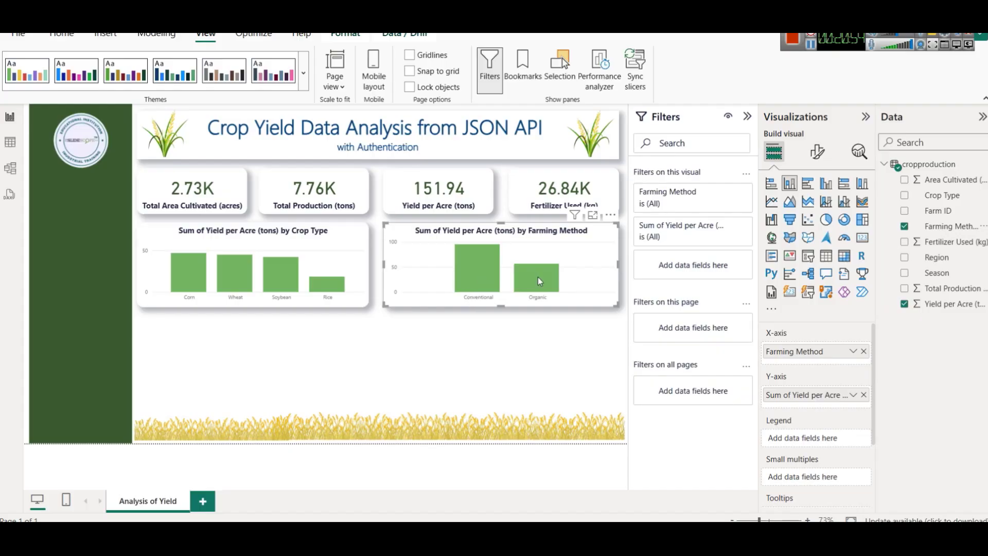
mouse_move(537, 280)
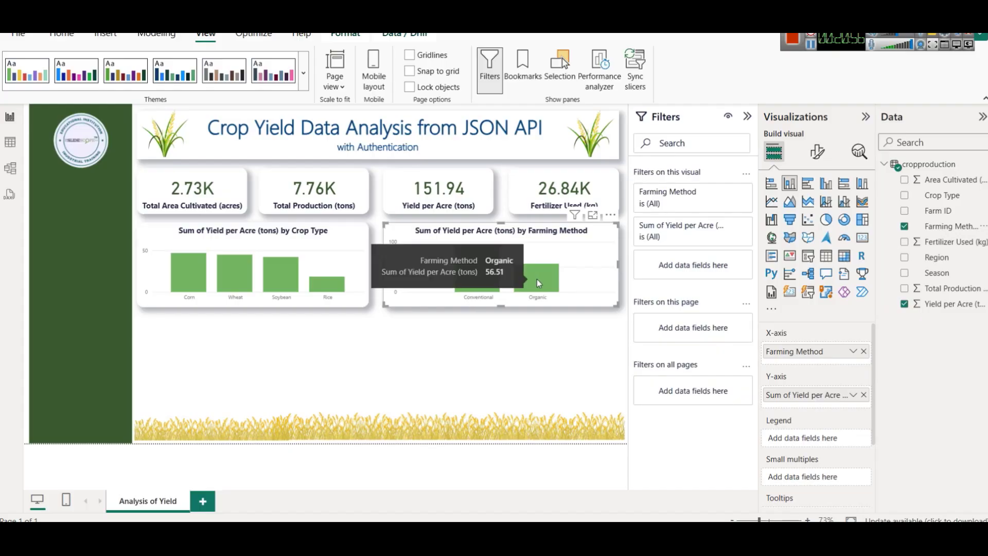
Convert the Farming Method column chart to a donut chart and turn on its legend.
click(844, 221)
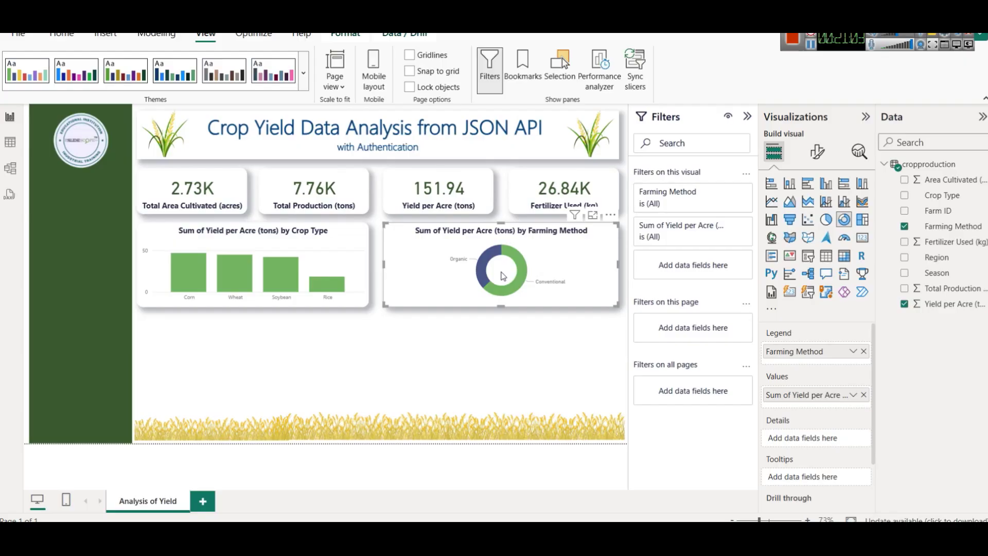
click(818, 151)
click(859, 241)
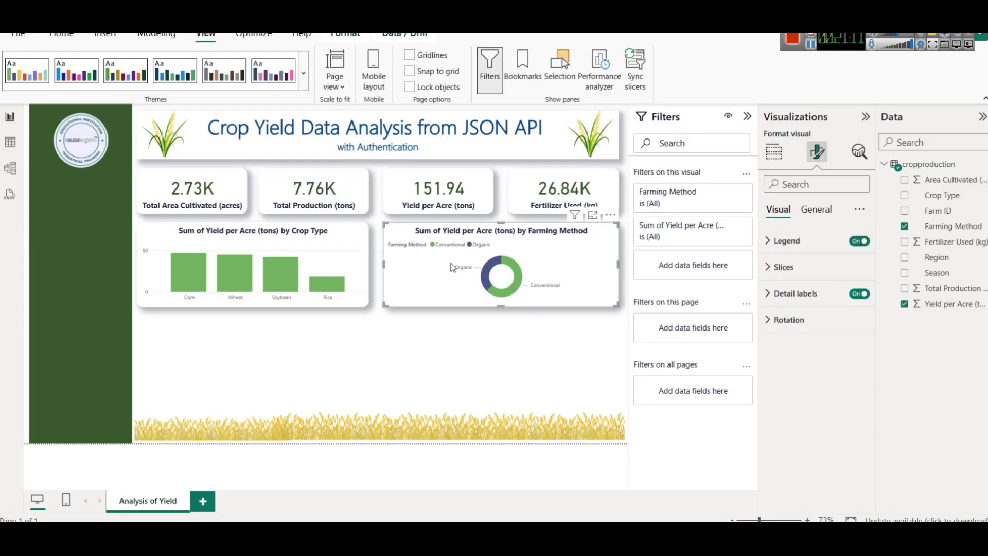
Extend the lower edges of the Crop Type column chart and the Farming Method donut chart slightly, keeping their heights equal.
click(259, 303)
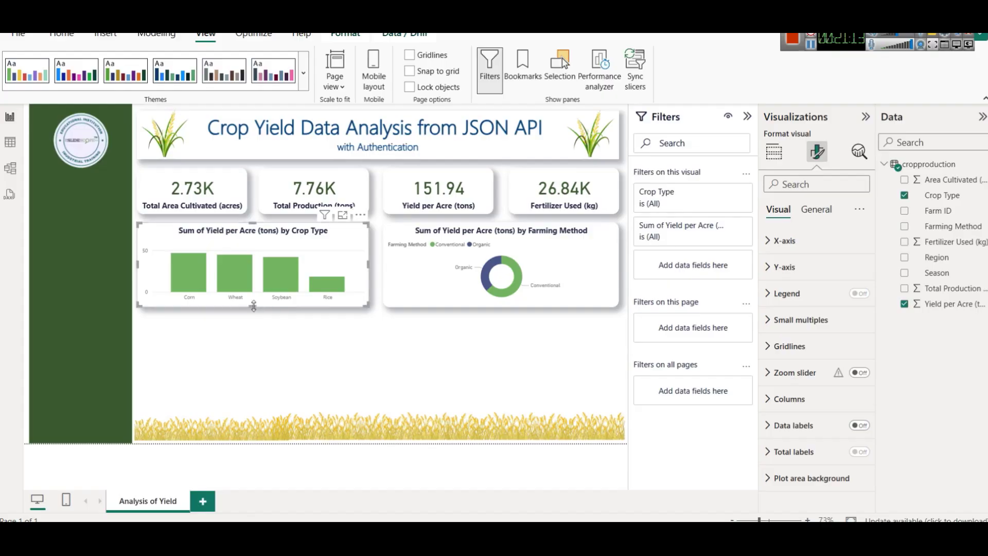
click(497, 303)
drag(497, 305, 502, 312)
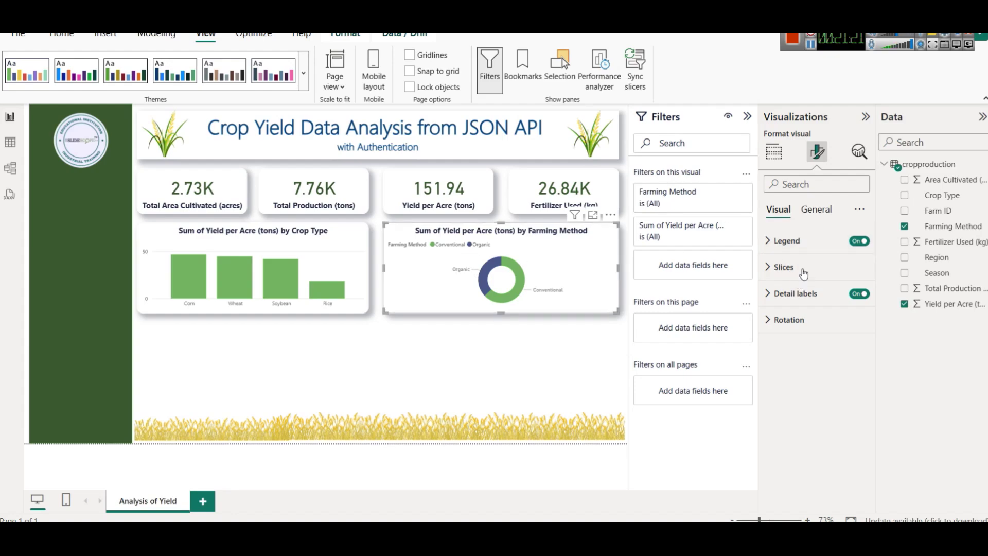
Set the donut chart's legend position to Center left.
click(787, 241)
click(801, 304)
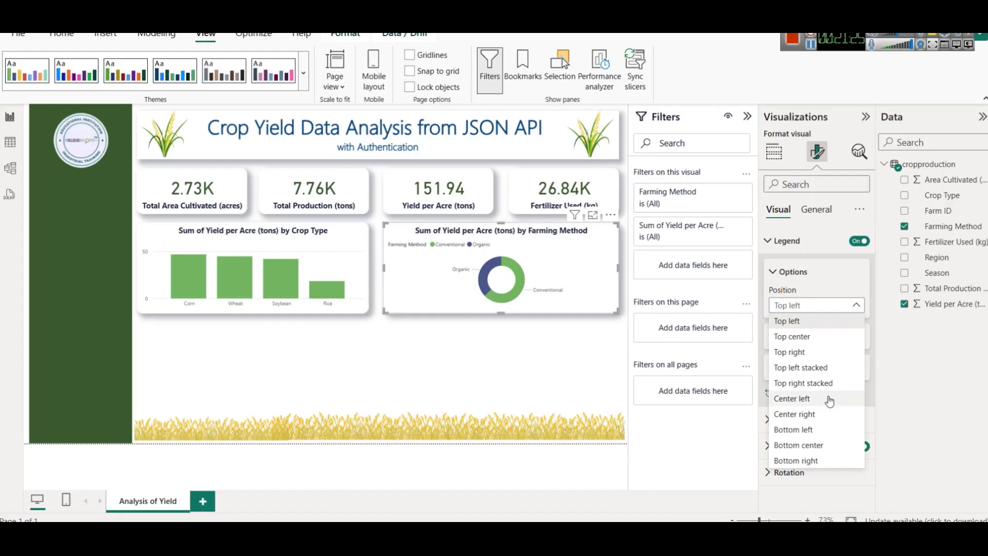
click(812, 398)
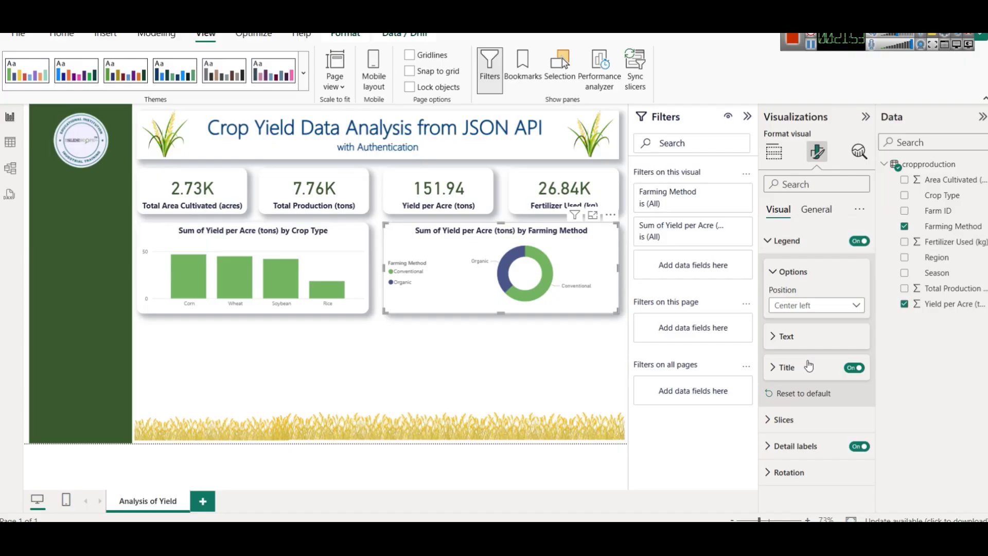
click(775, 241)
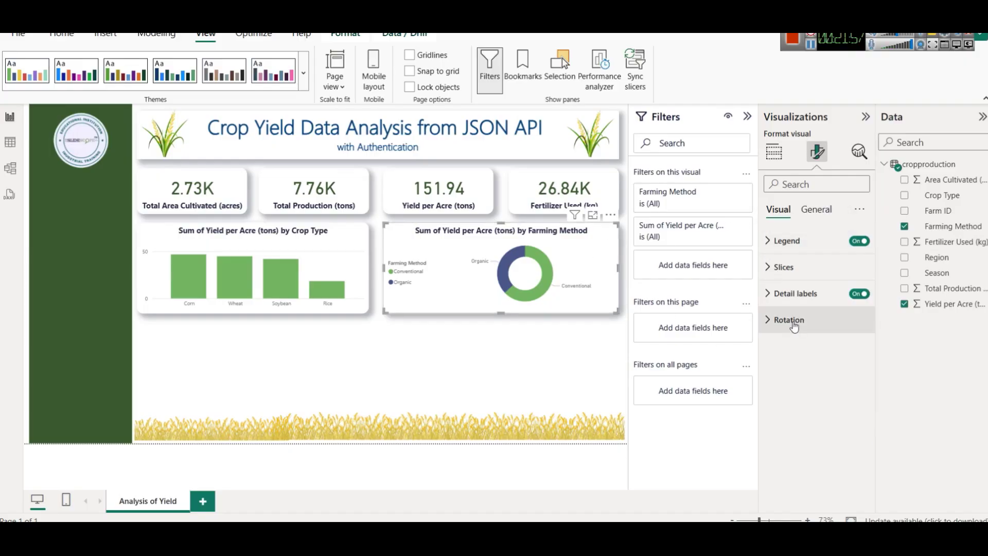
Set the donut chart's detail label contents to data value and percent of total.
click(791, 301)
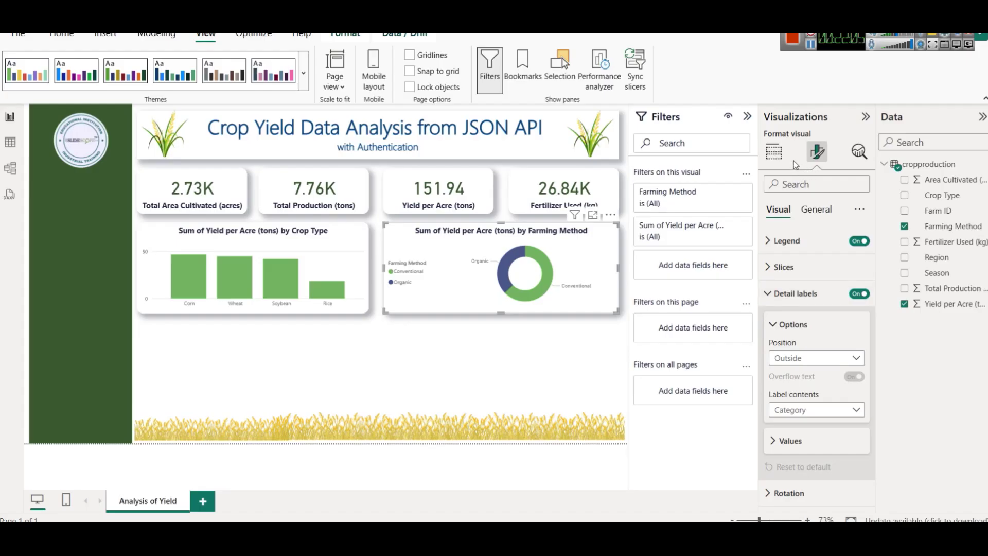
click(791, 304)
click(773, 151)
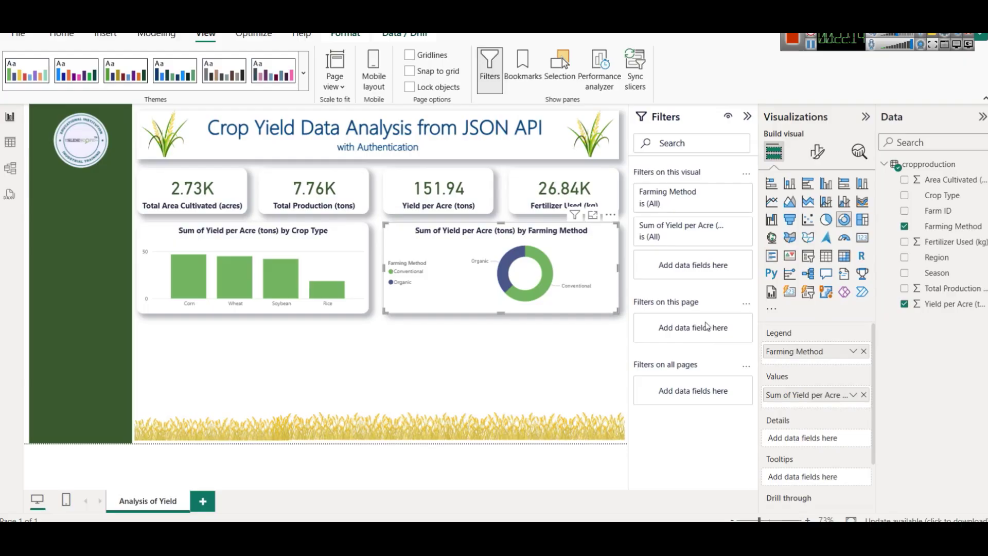
click(818, 152)
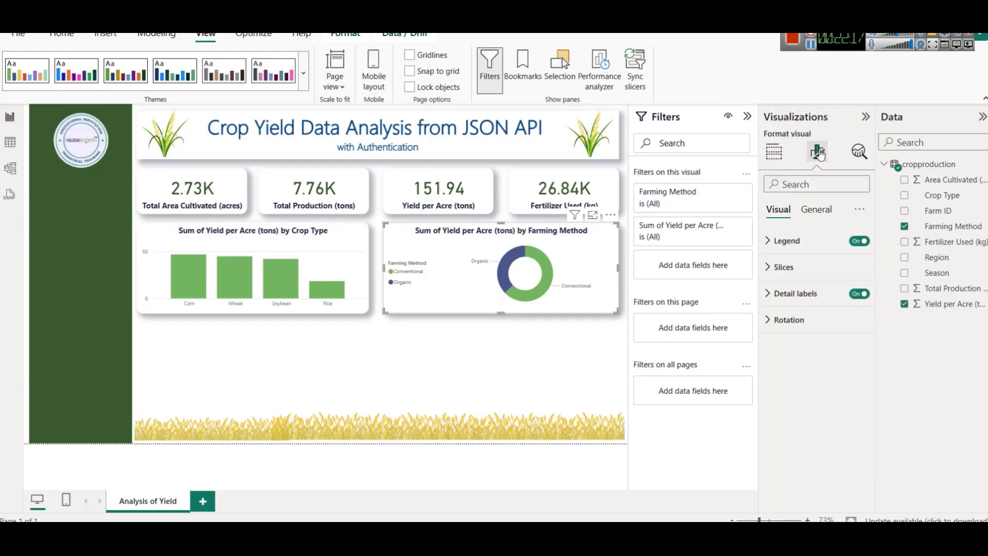
click(788, 290)
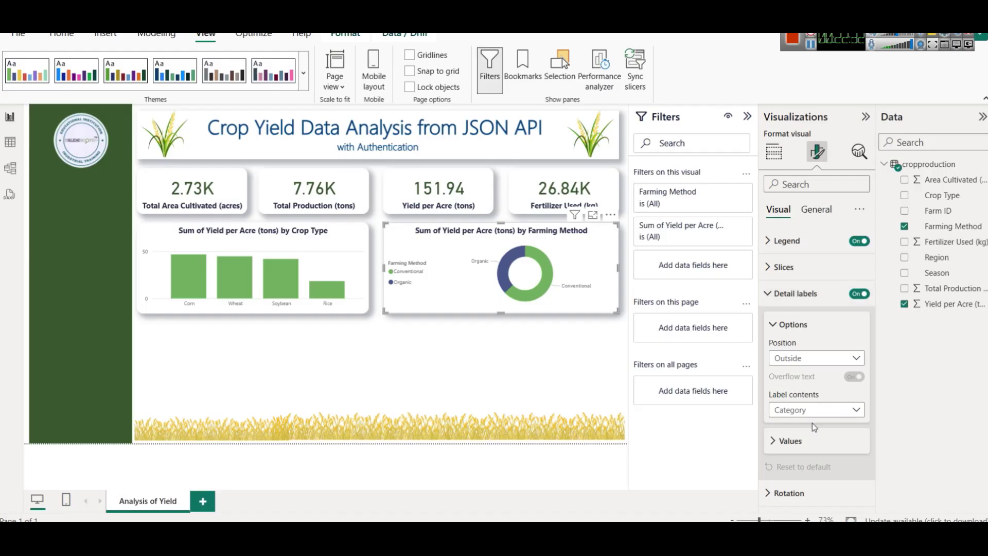
click(826, 409)
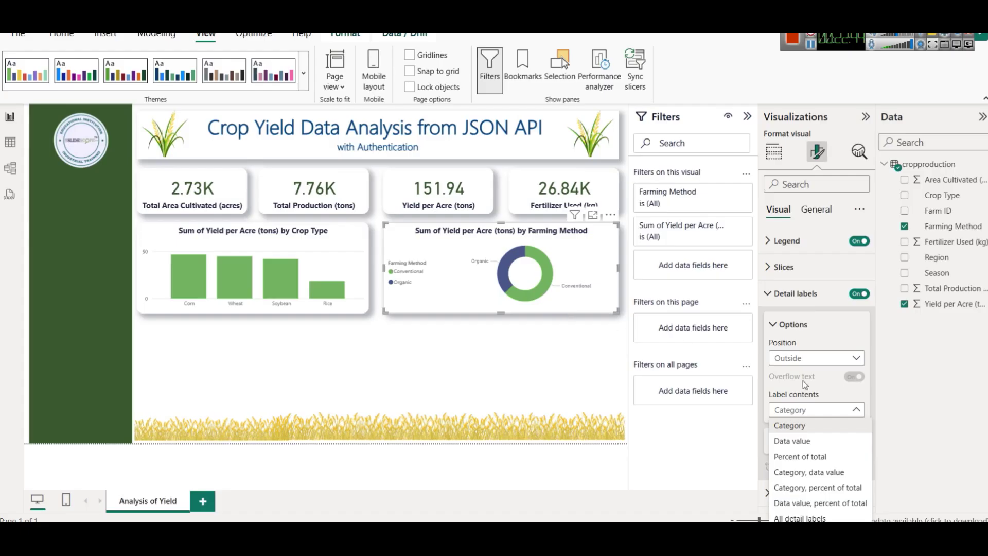
click(808, 472)
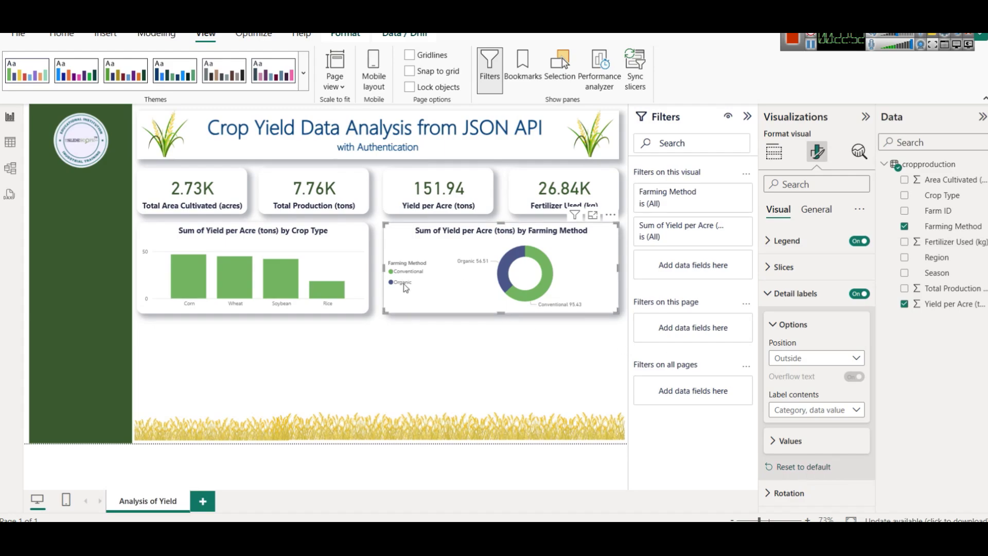
click(837, 406)
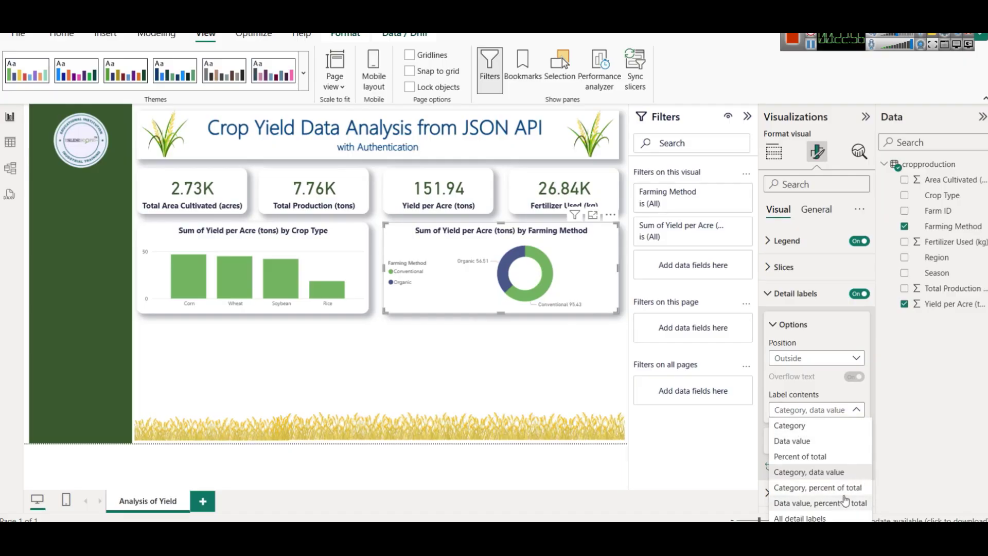
click(823, 503)
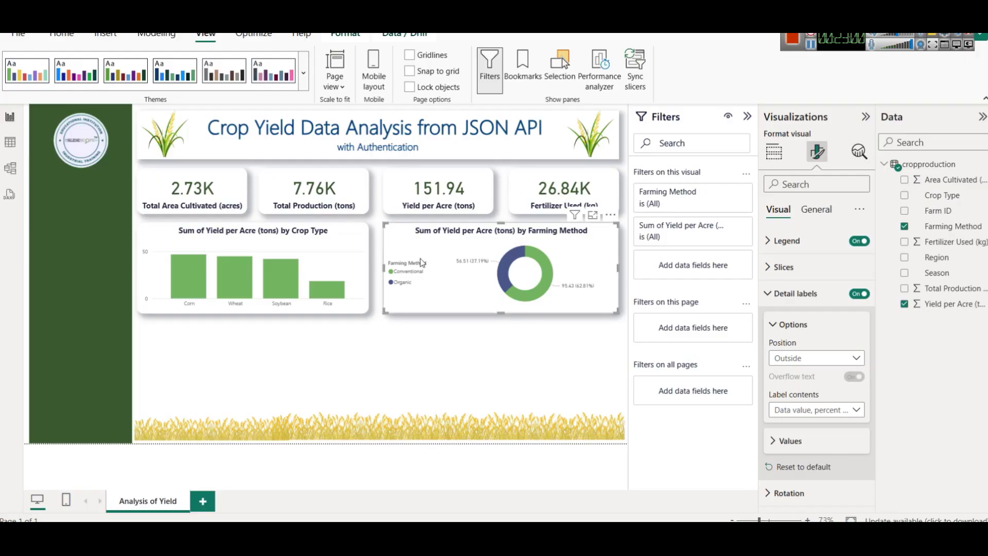
Collapse the Filters pane and format the donut chart's detail label values as size 14 in dark red.
click(747, 117)
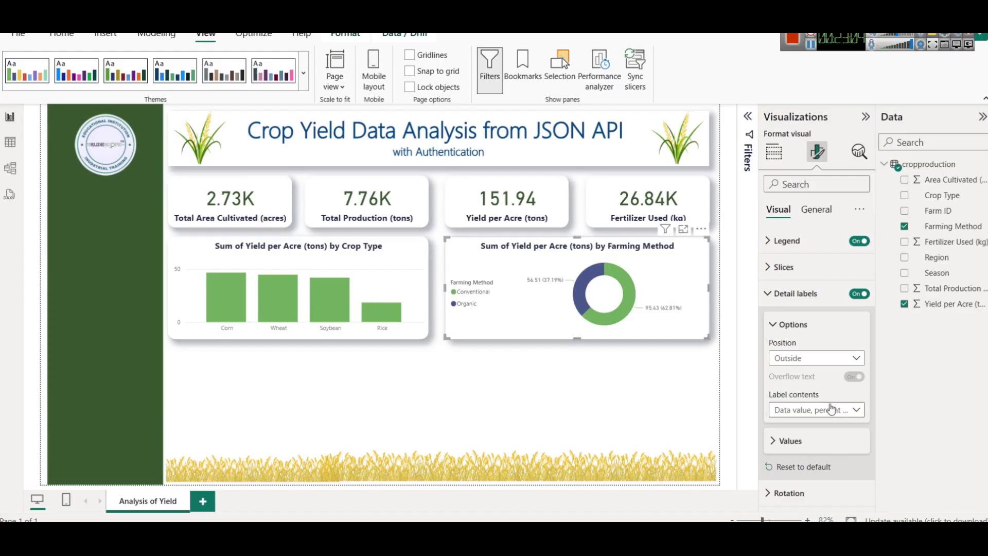
click(794, 441)
scroll(812, 431, down, 3)
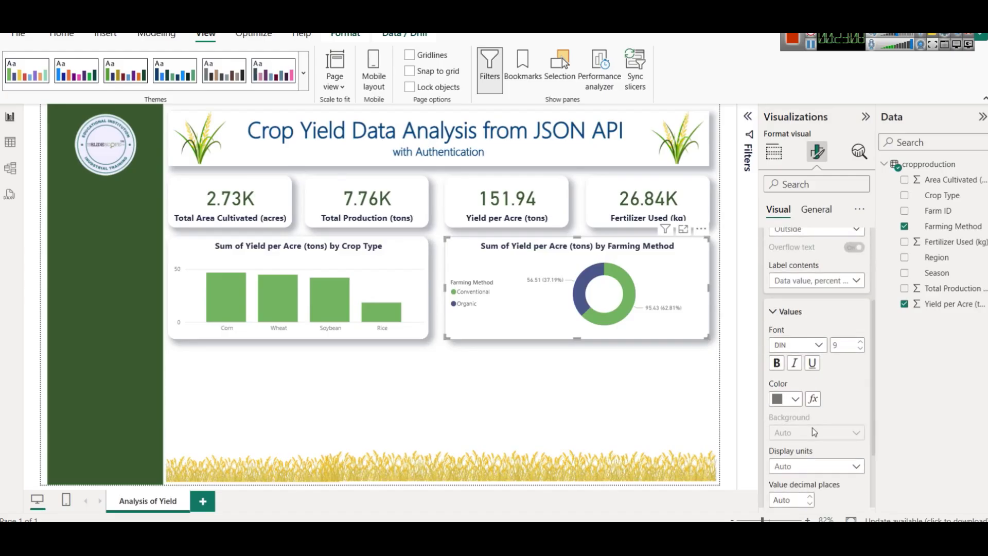
click(861, 342)
click(862, 342)
click(862, 342)
click(861, 342)
click(862, 342)
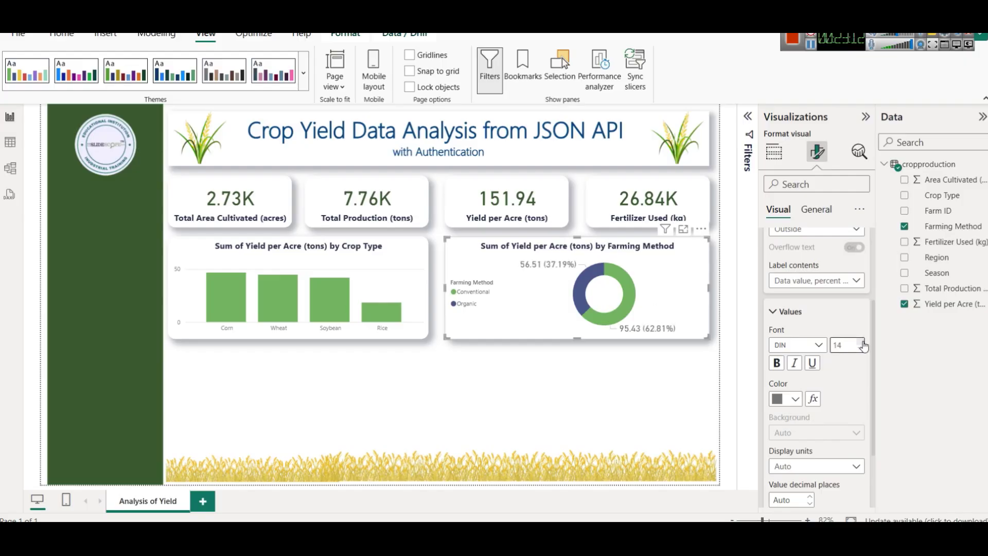
click(780, 402)
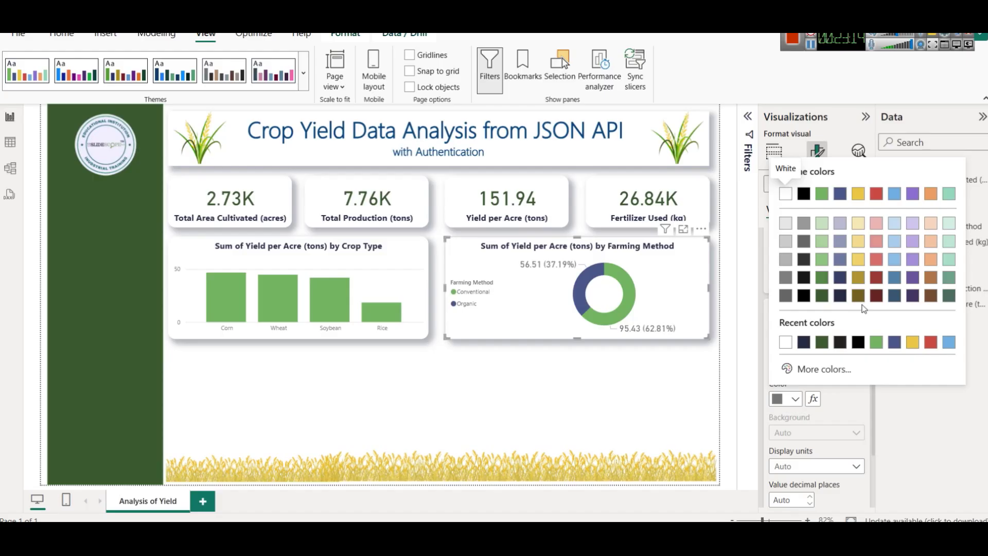
click(876, 295)
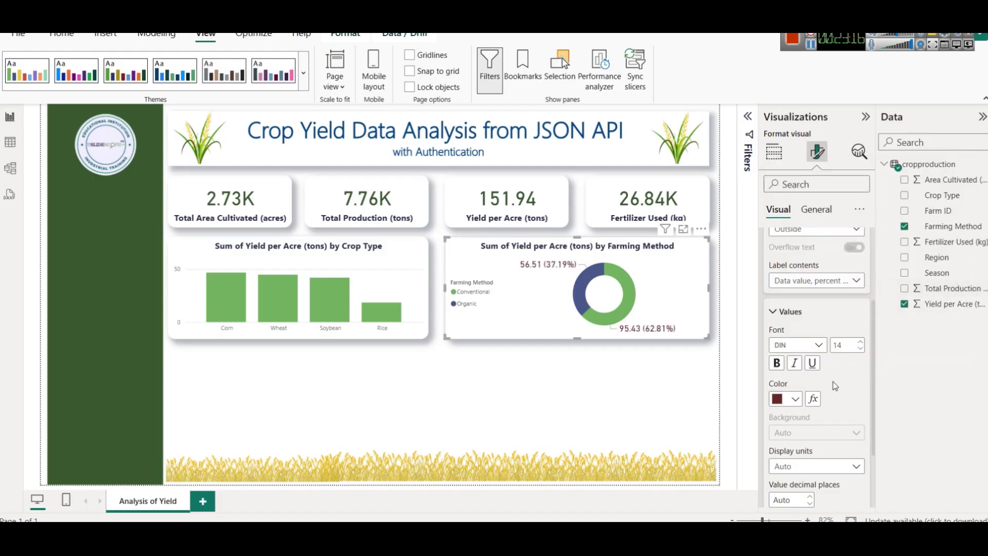
Set the donut chart's legend text size to 10.
scroll(826, 281, up, 3)
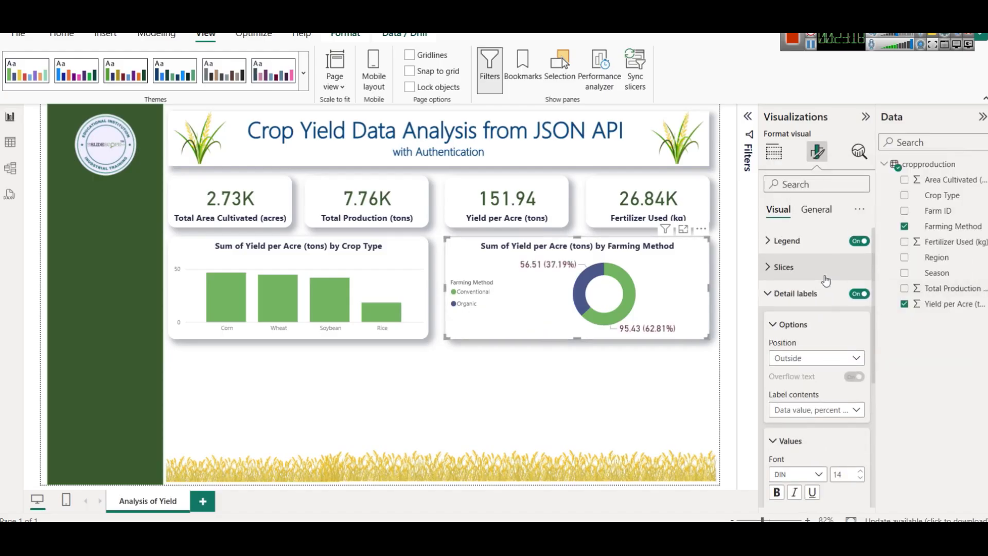
click(786, 240)
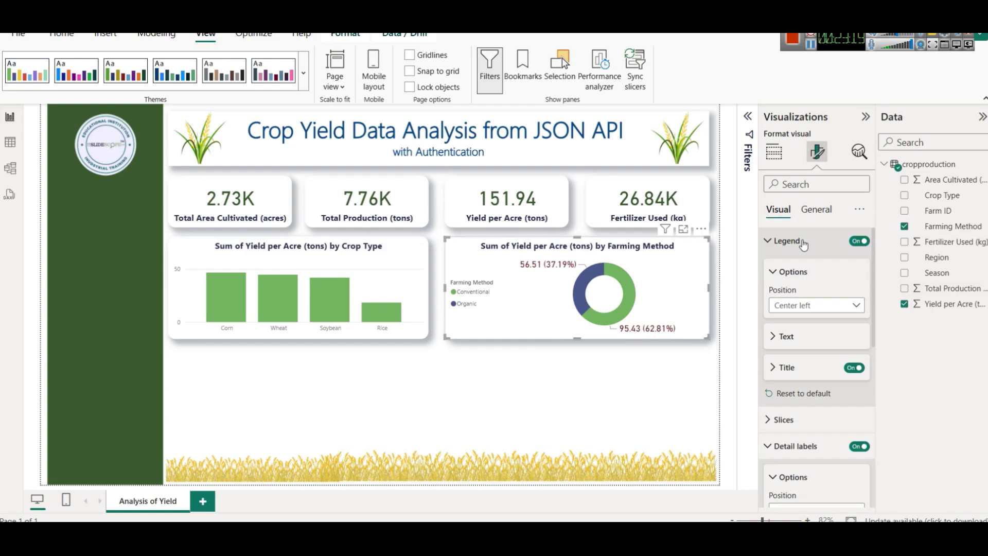
click(790, 367)
scroll(829, 430, down, 2)
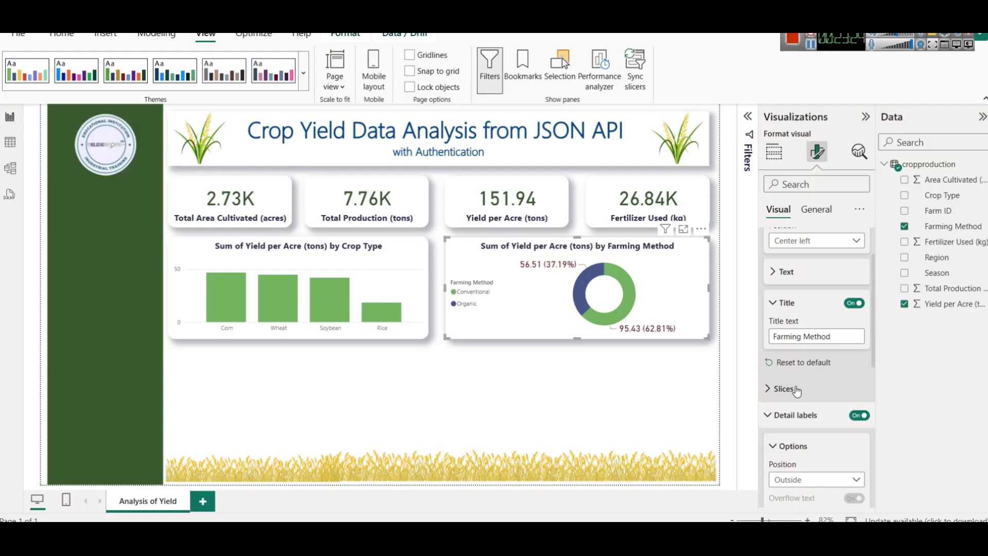
scroll(802, 373, up, 2)
click(799, 339)
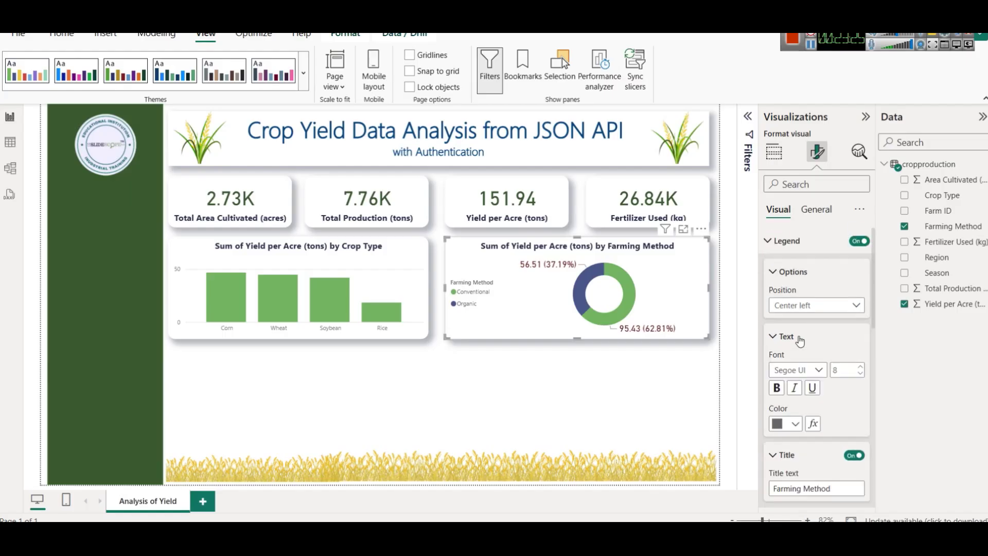
click(859, 367)
click(859, 367)
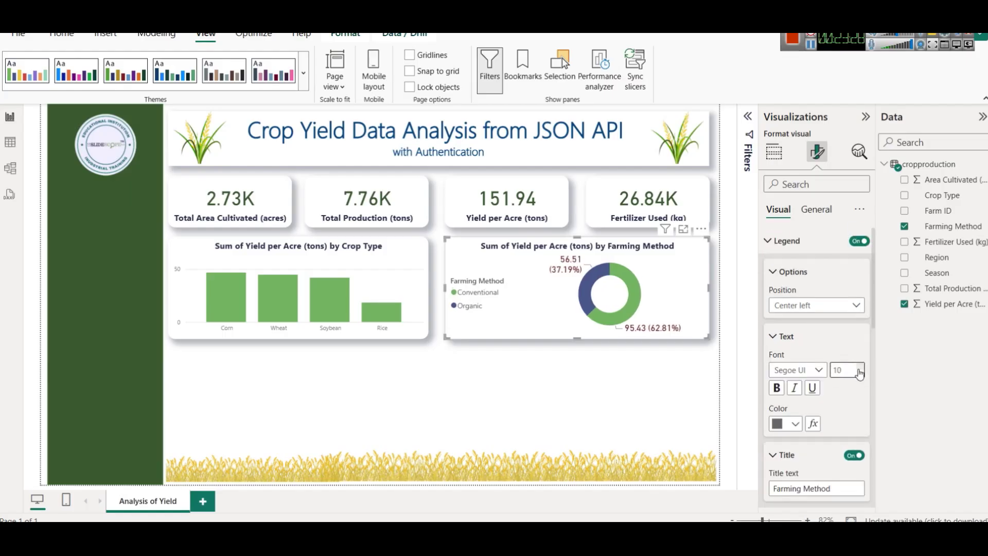
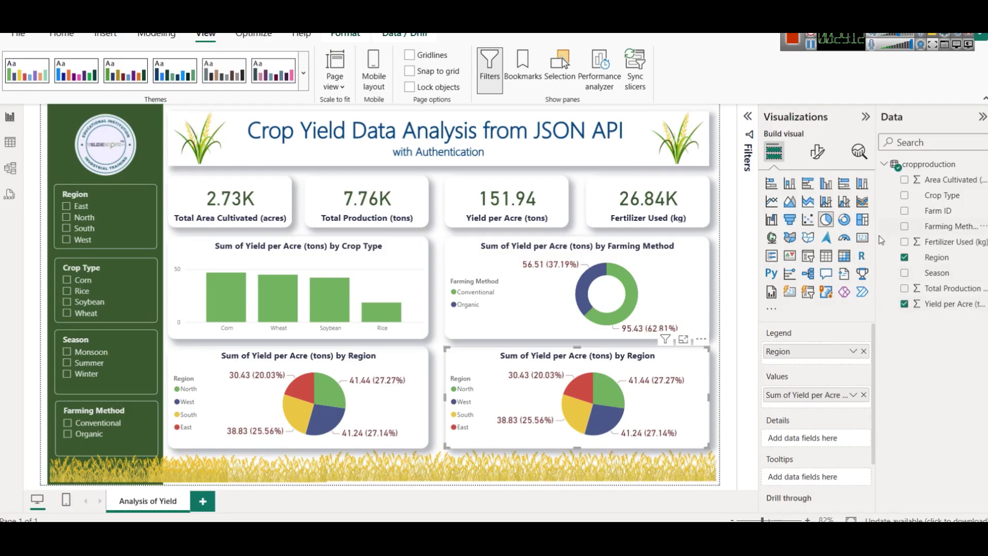
Convert the duplicate Region pie chart to a ribbon chart and replace Region with Season on its X-axis.
click(863, 203)
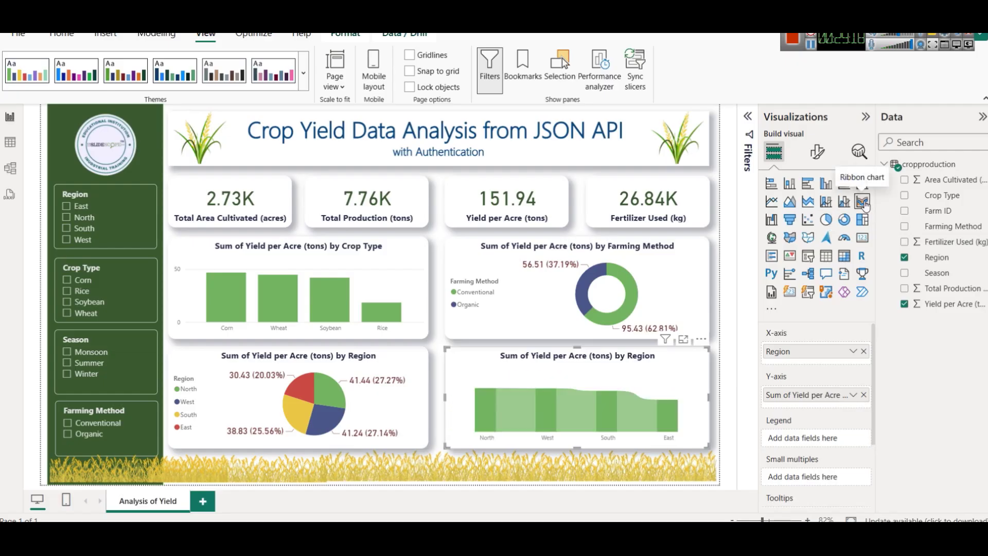
click(864, 351)
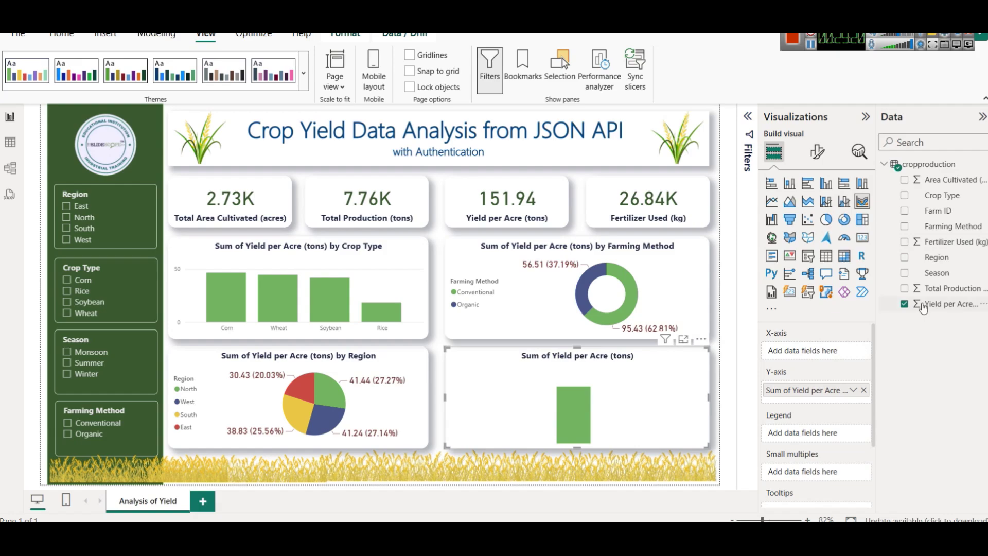
drag(937, 277, 807, 346)
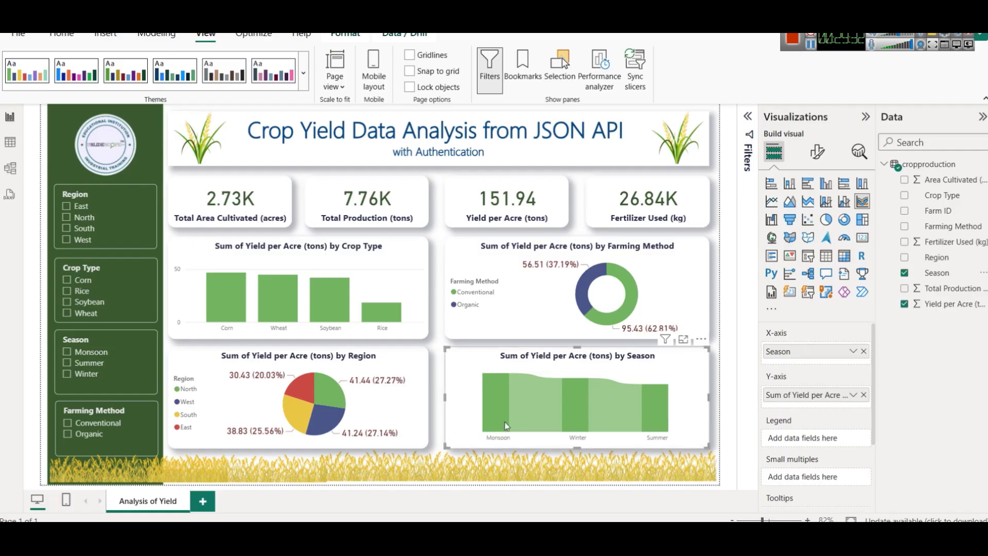
mouse_move(507, 425)
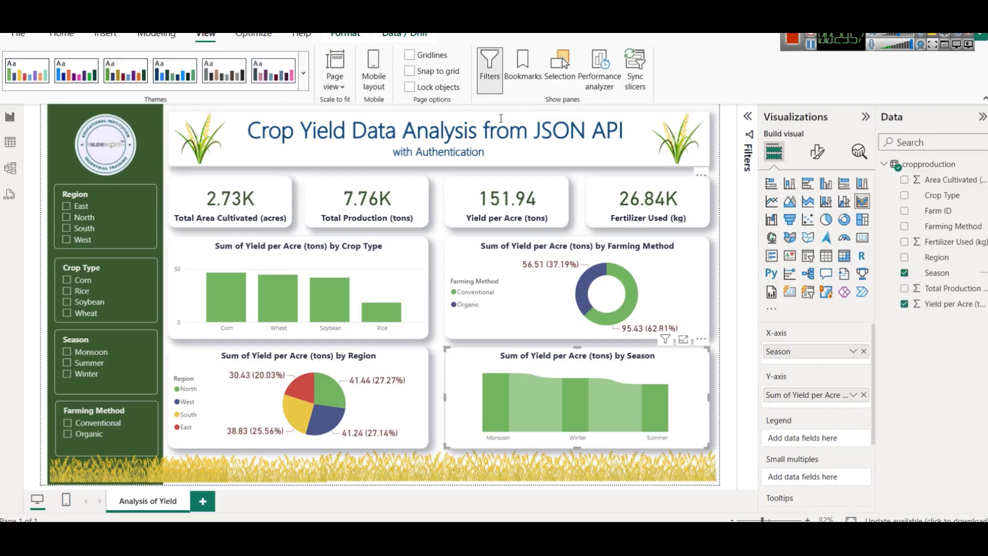
key(alt+Tab)
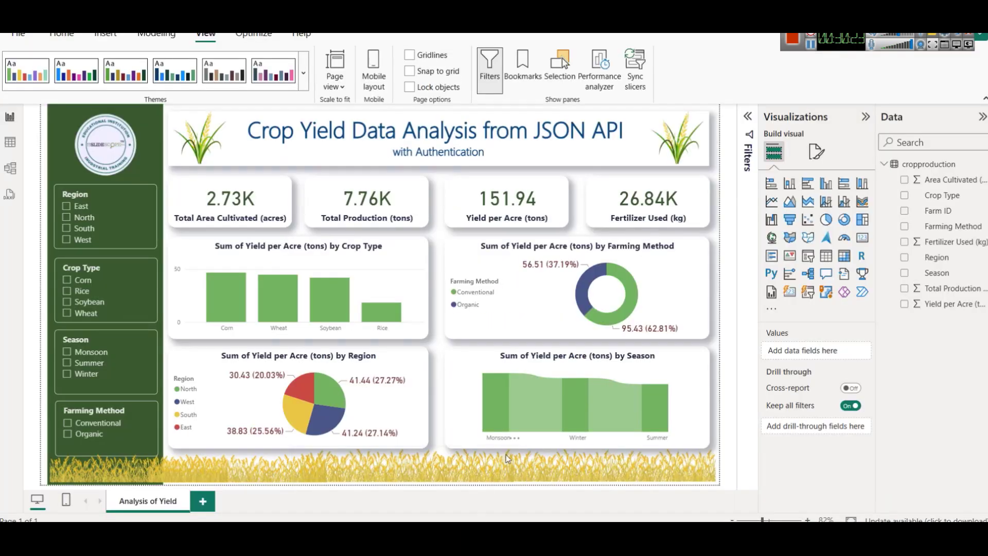
Add Crop Type as the legend of the Season ribbon chart.
click(547, 365)
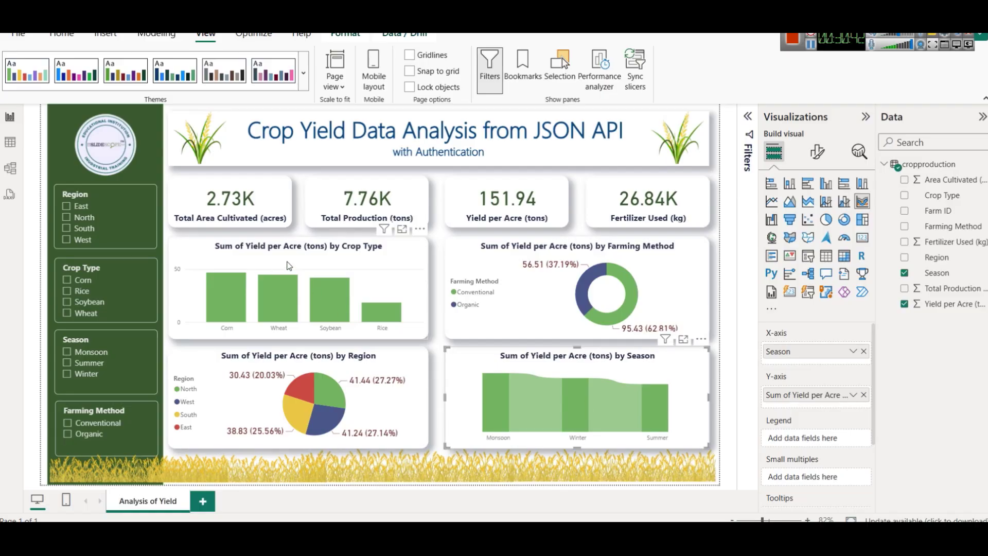
drag(942, 195, 811, 435)
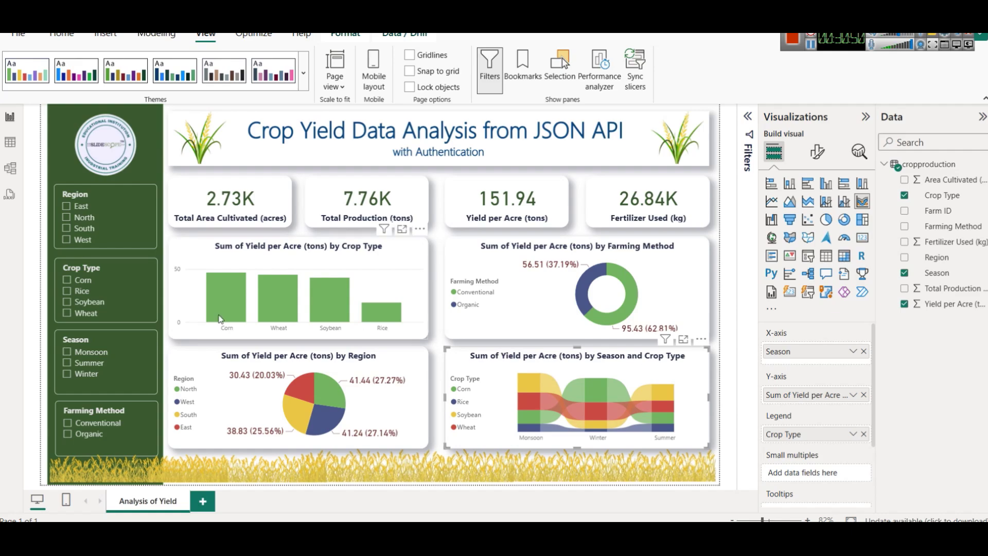
Convert the yield per acre by Crop Type column chart to a clustered bar chart.
click(507, 203)
click(409, 257)
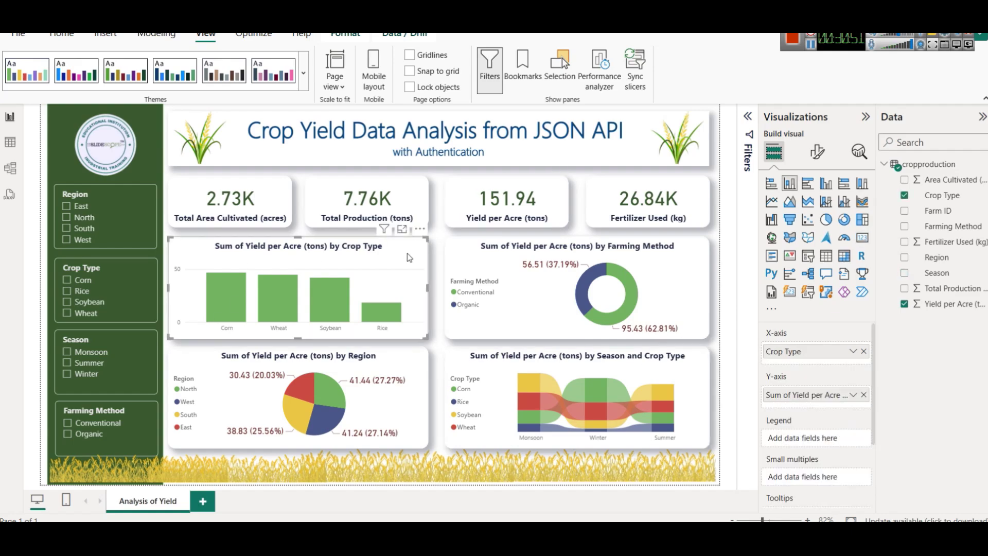
click(809, 185)
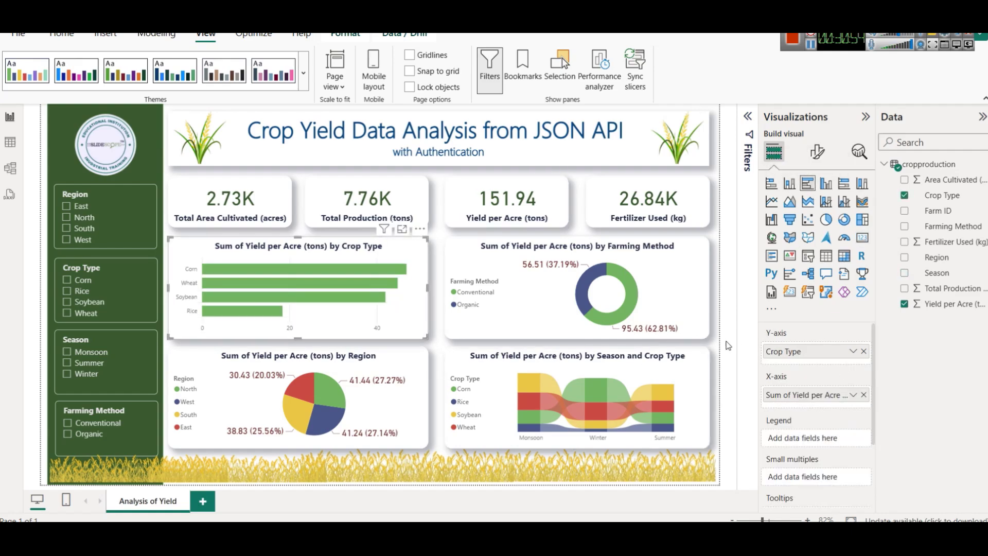
click(720, 335)
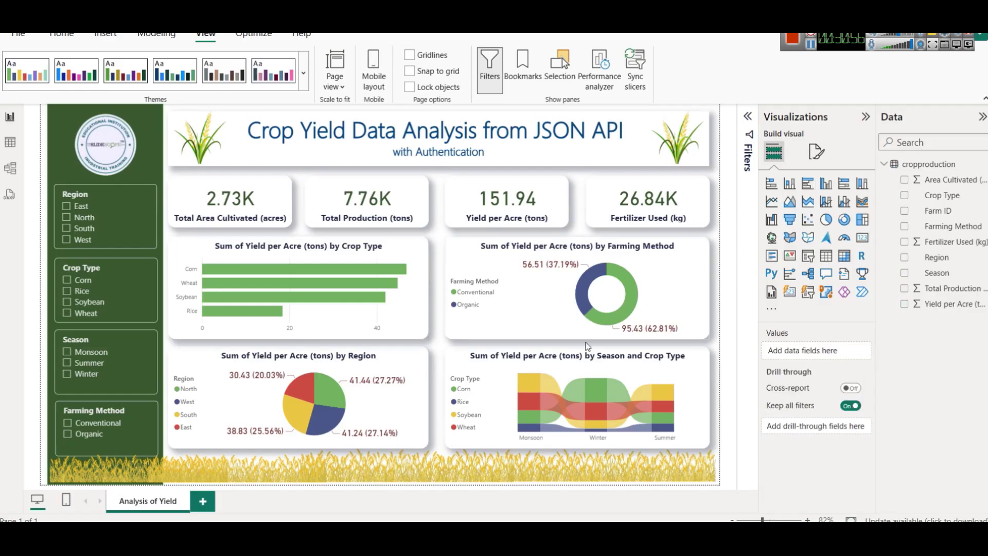
Examine the Season and Crop Type ribbon chart in focus mode, including the Monsoon Soybean segment, and return to the report.
click(665, 364)
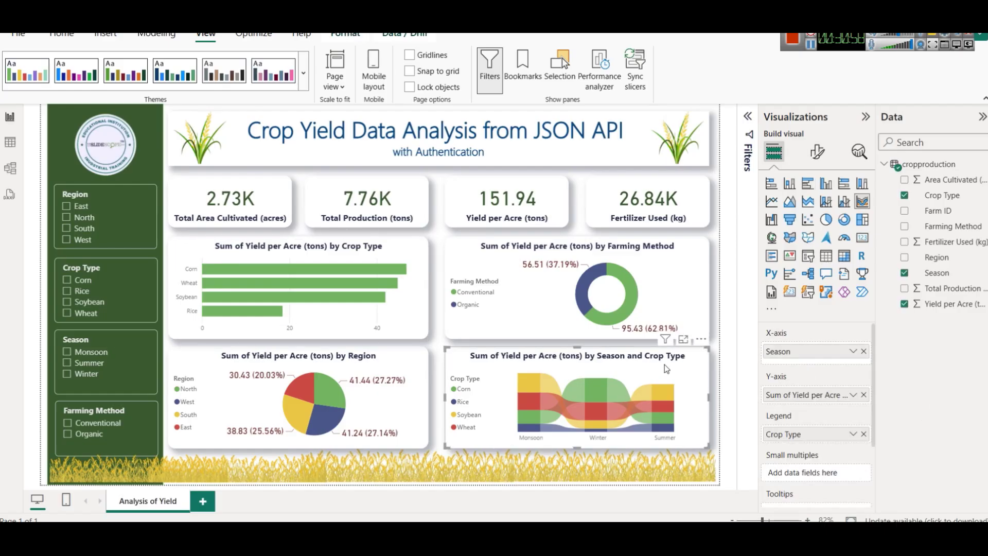
click(683, 341)
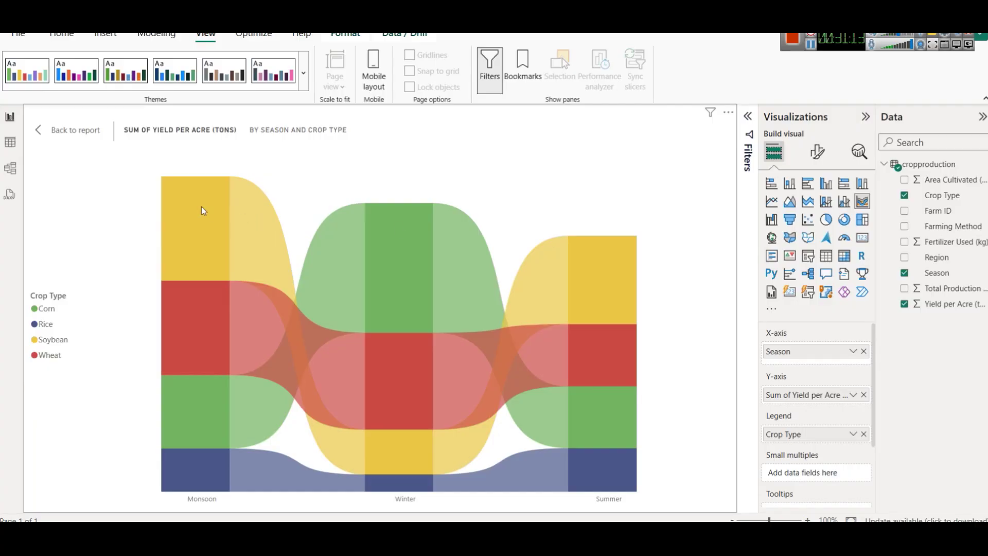
mouse_move(202, 207)
click(48, 136)
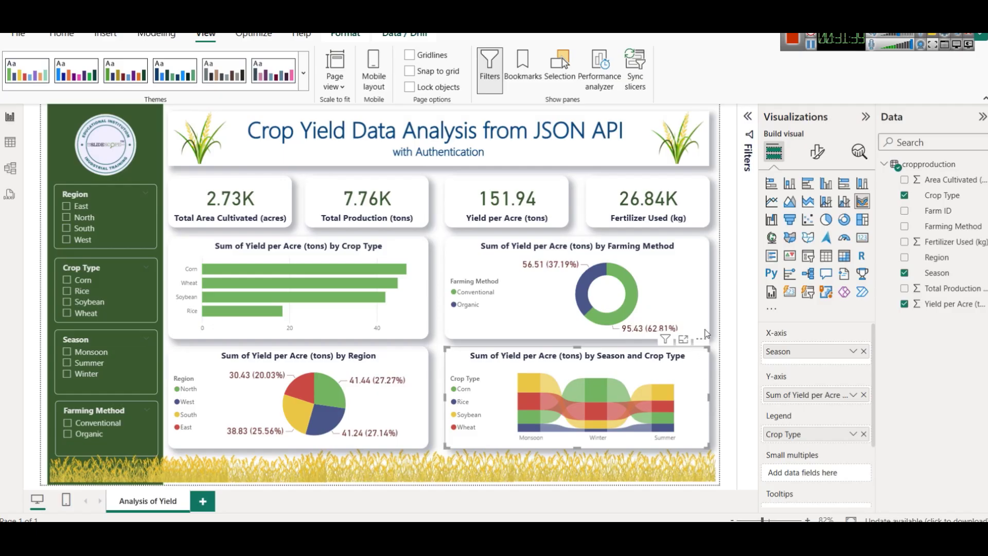
click(718, 306)
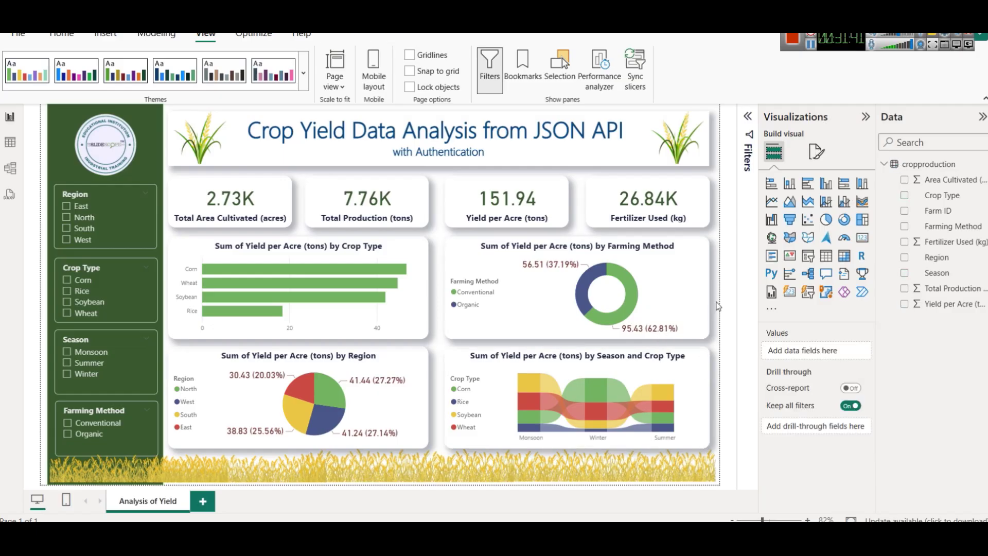